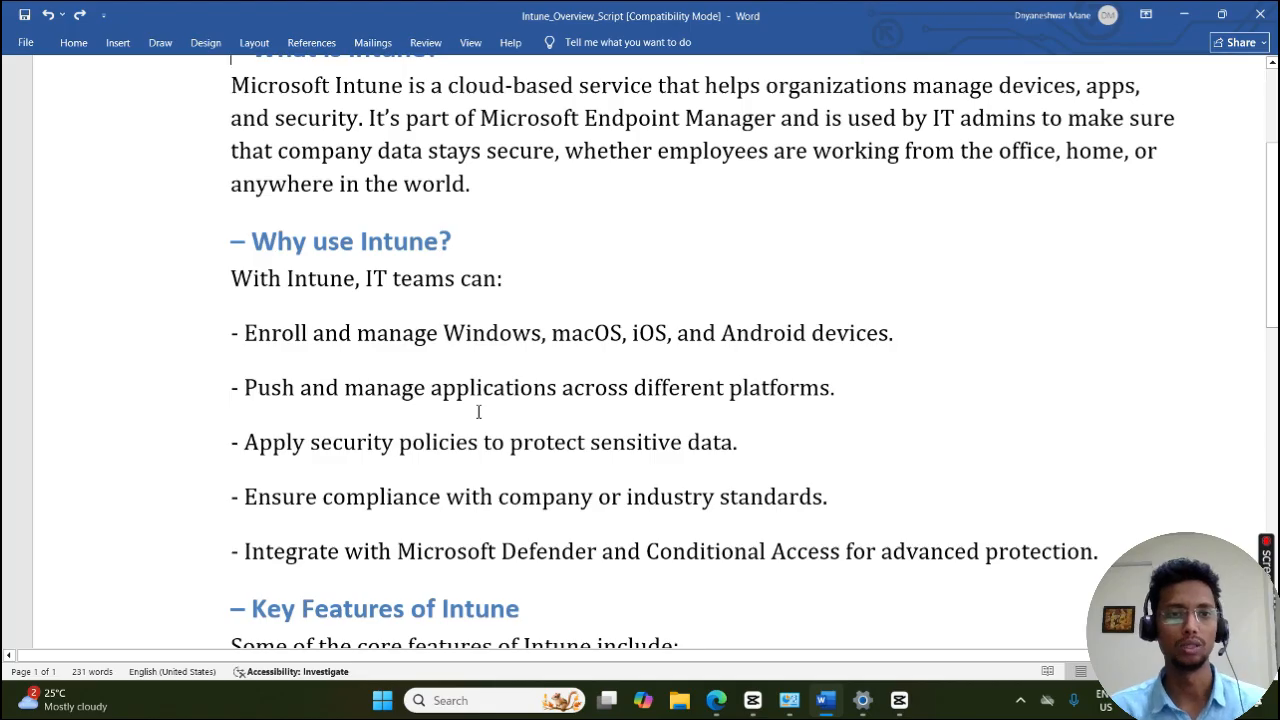
Read the Intune overview document from the reasons for using Intune through the Microsoft 365 integration section.
{"action": "scroll", "coordinate": [478, 420], "scroll_direction": "down", "scroll_amount": 2}
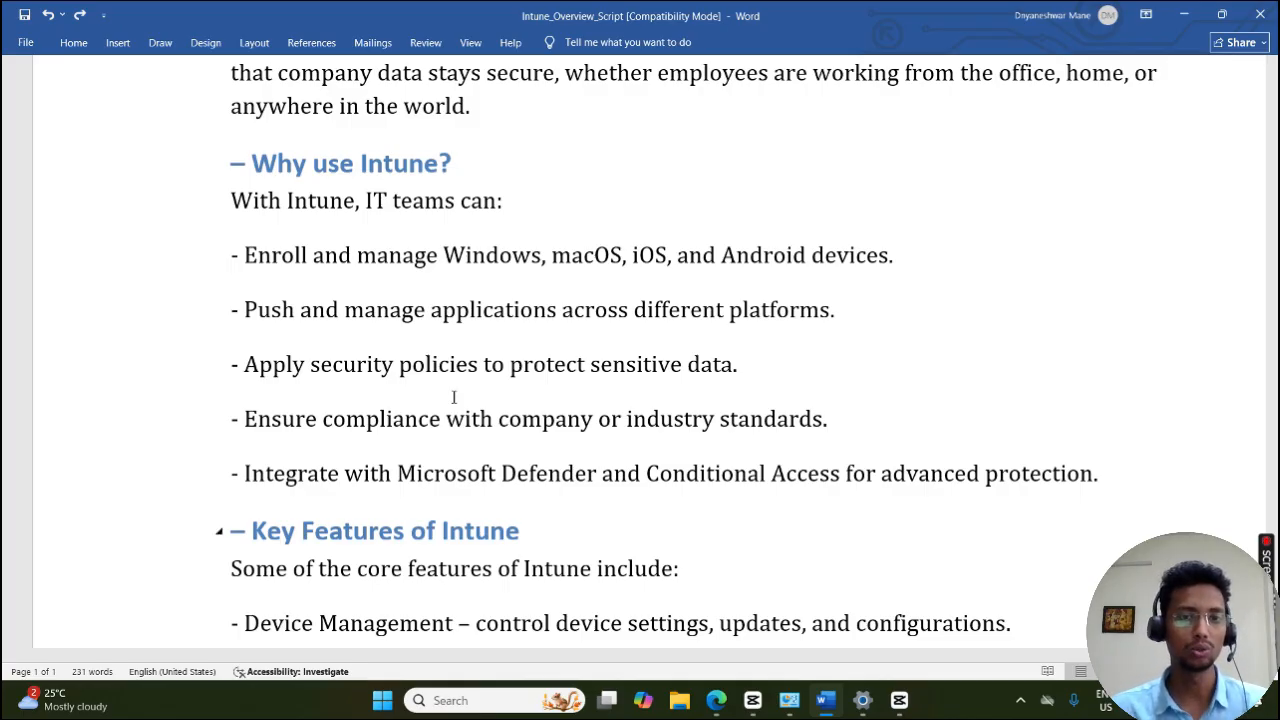
{"action": "scroll", "coordinate": [453, 397], "scroll_direction": "down", "scroll_amount": 5}
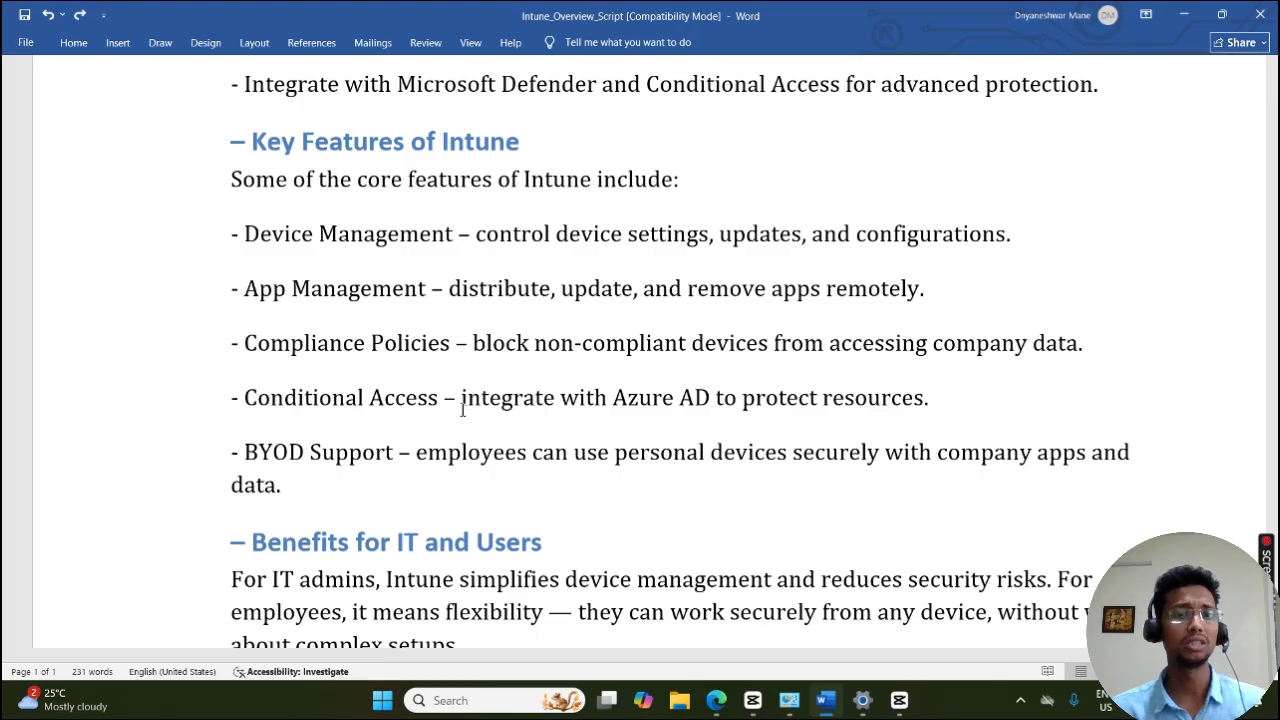
{"action": "scroll", "coordinate": [462, 408], "scroll_direction": "up", "scroll_amount": 1}
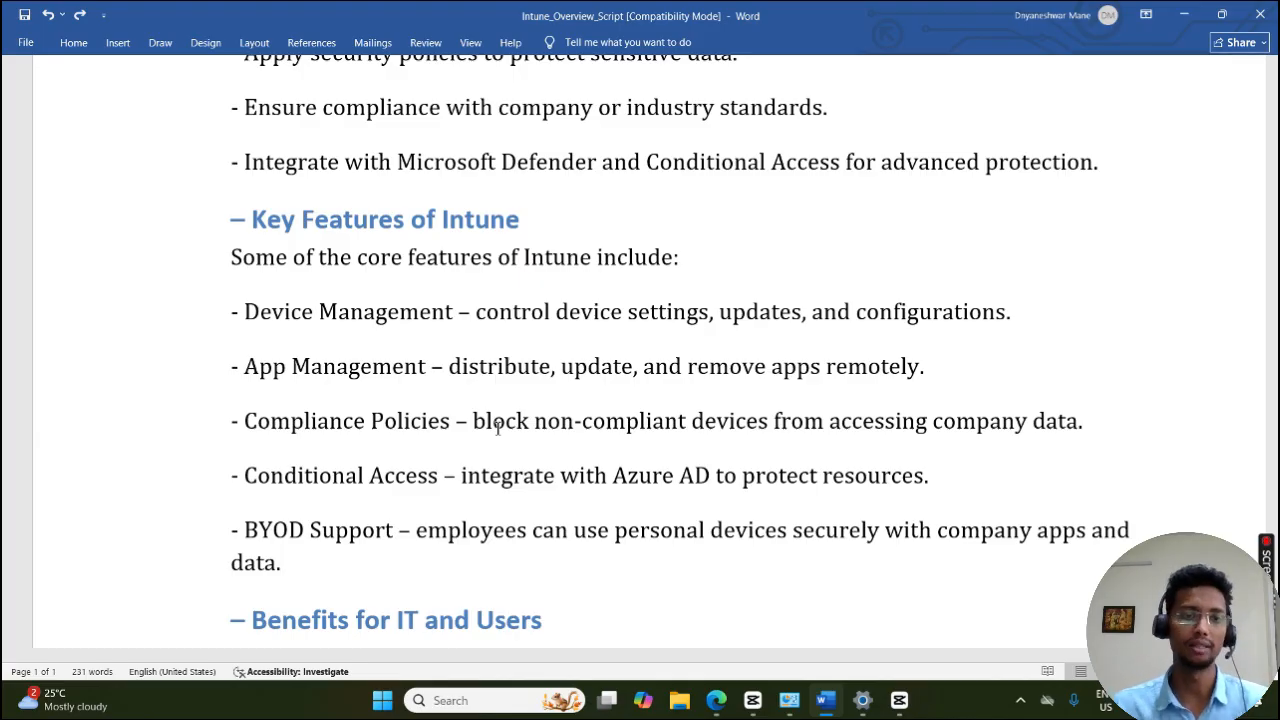
{"action": "scroll", "coordinate": [680, 378], "scroll_direction": "down", "scroll_amount": 5}
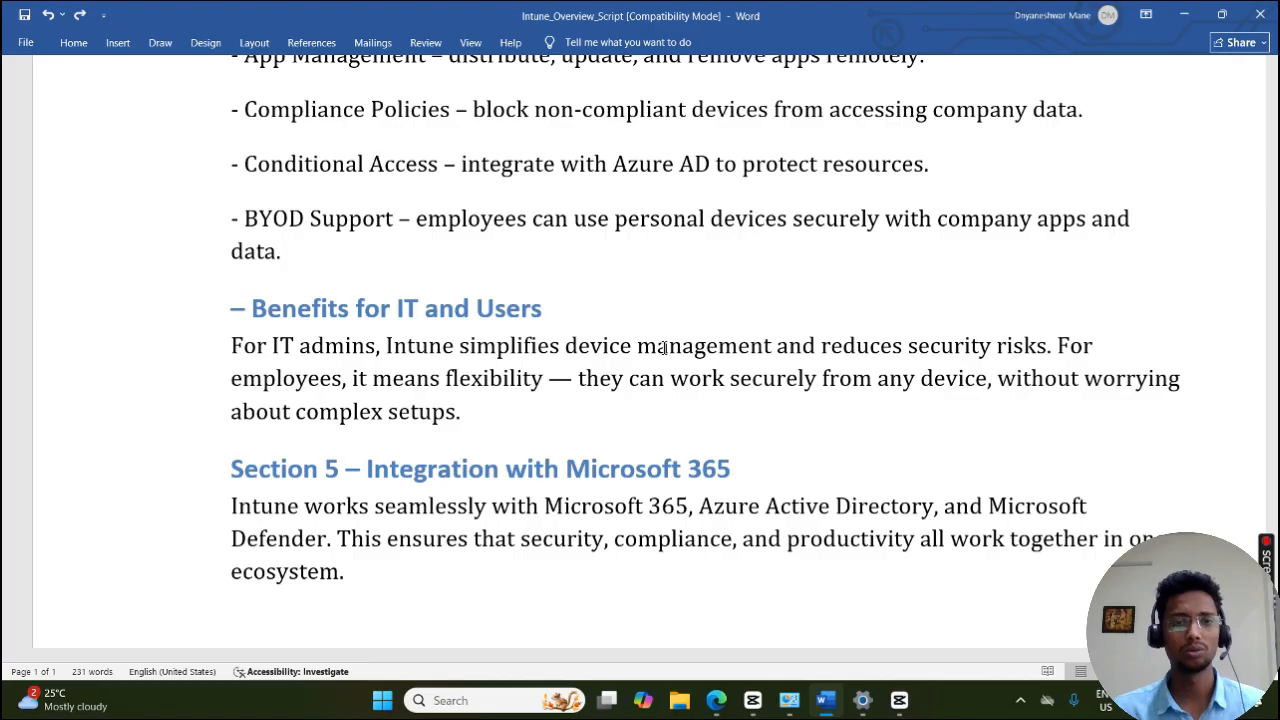
{"action": "scroll", "coordinate": [663, 348], "scroll_direction": "down", "scroll_amount": 2}
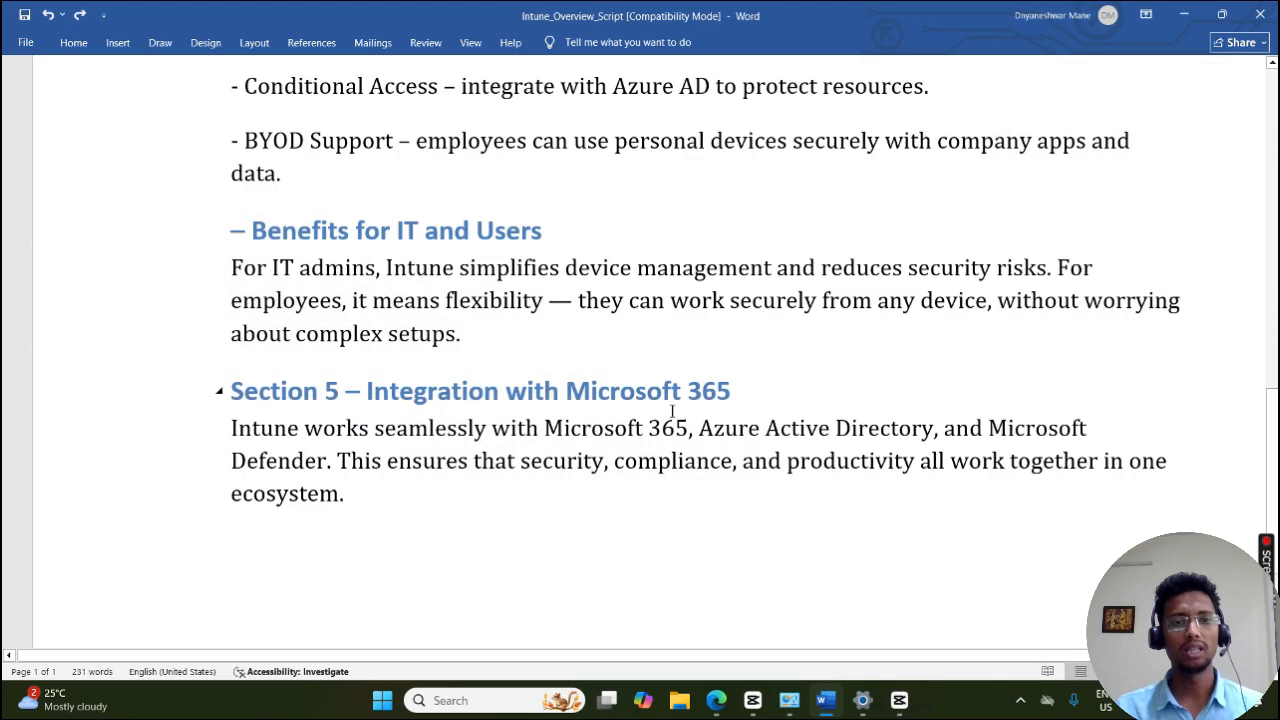
{"action": "scroll", "coordinate": [678, 420], "scroll_direction": "down", "scroll_amount": 2}
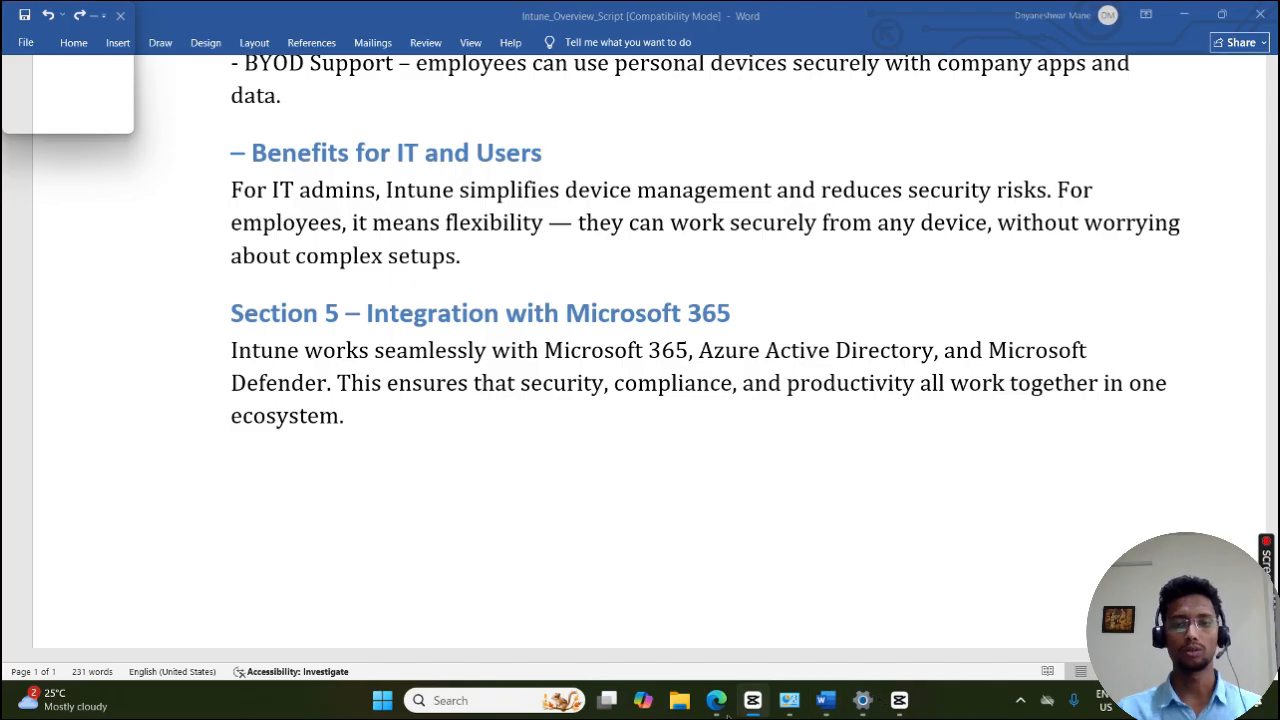
Switch to the Microsoft Intune admin center in the browser and review its home page through the demos and training sections.
{"action": "mouse_move", "coordinate": [716, 702]}
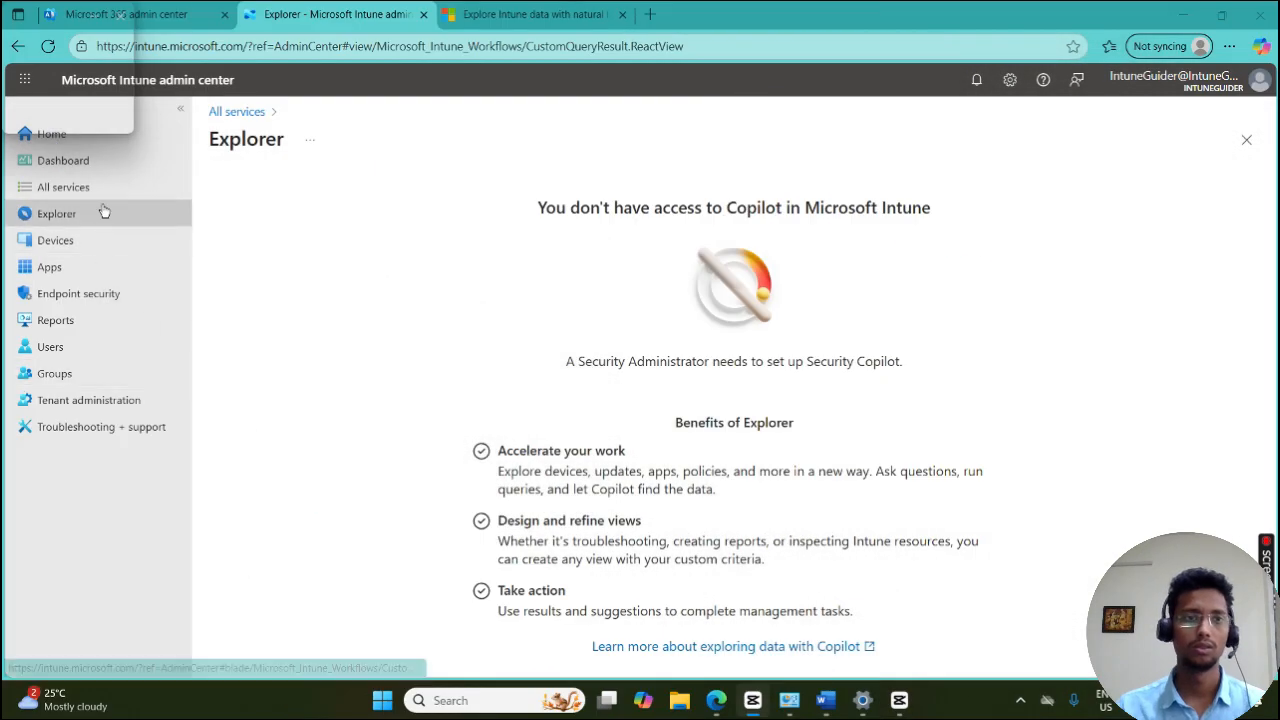
{"action": "left_click", "coordinate": [138, 133]}
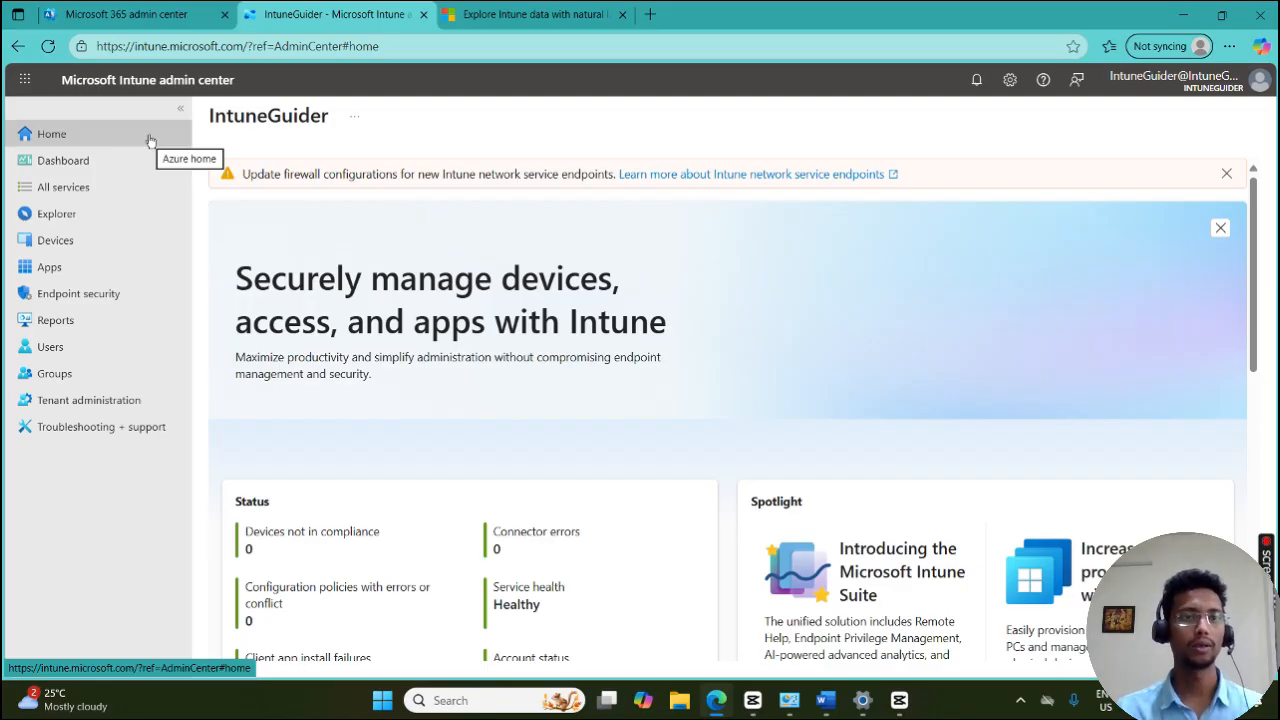
{"action": "scroll", "coordinate": [500, 292], "scroll_direction": "down", "scroll_amount": 4}
{"action": "scroll", "coordinate": [505, 292], "scroll_direction": "up", "scroll_amount": 4}
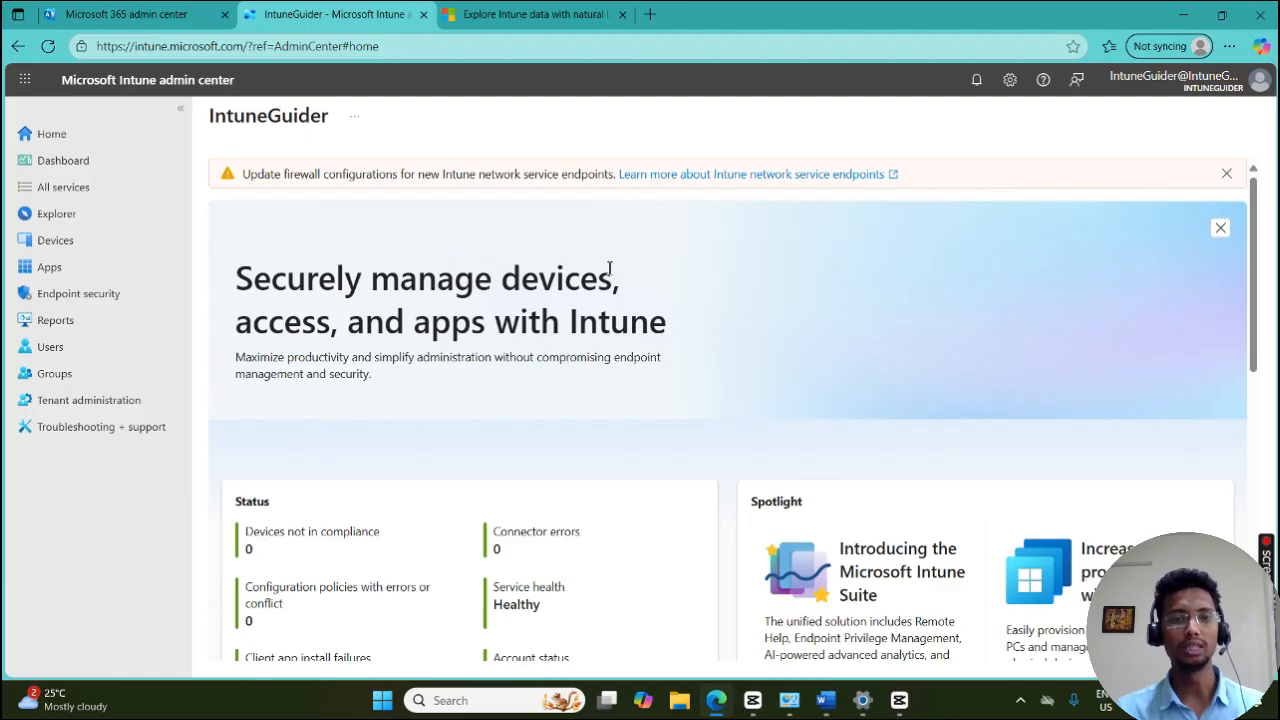
{"action": "scroll", "coordinate": [610, 268], "scroll_direction": "down", "scroll_amount": 1}
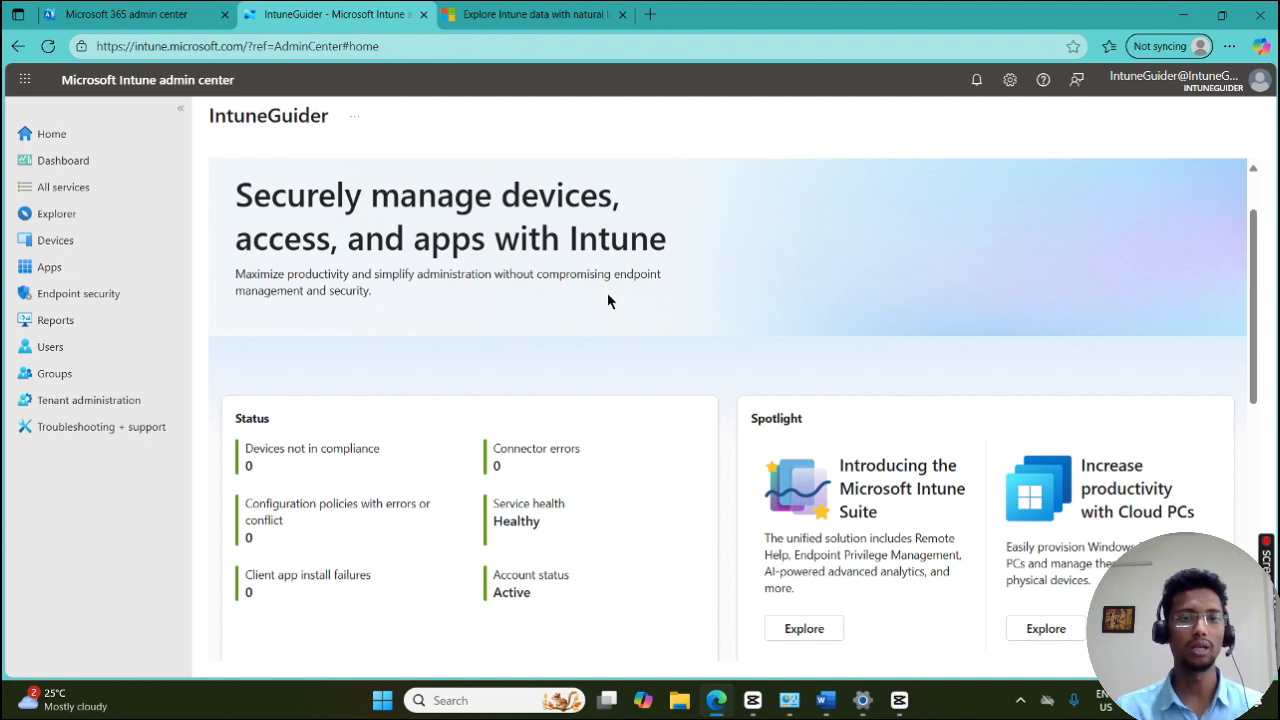
{"action": "scroll", "coordinate": [607, 301], "scroll_direction": "down", "scroll_amount": 2}
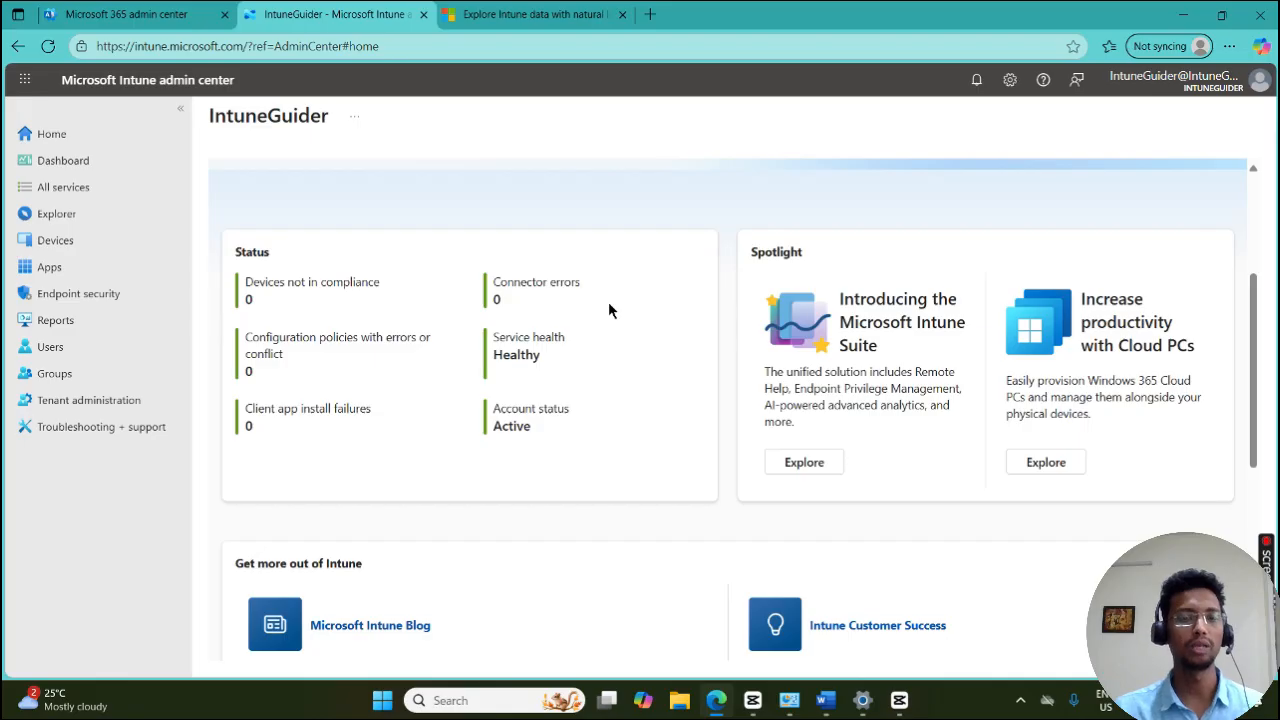
{"action": "scroll", "coordinate": [600, 310], "scroll_direction": "down", "scroll_amount": 3}
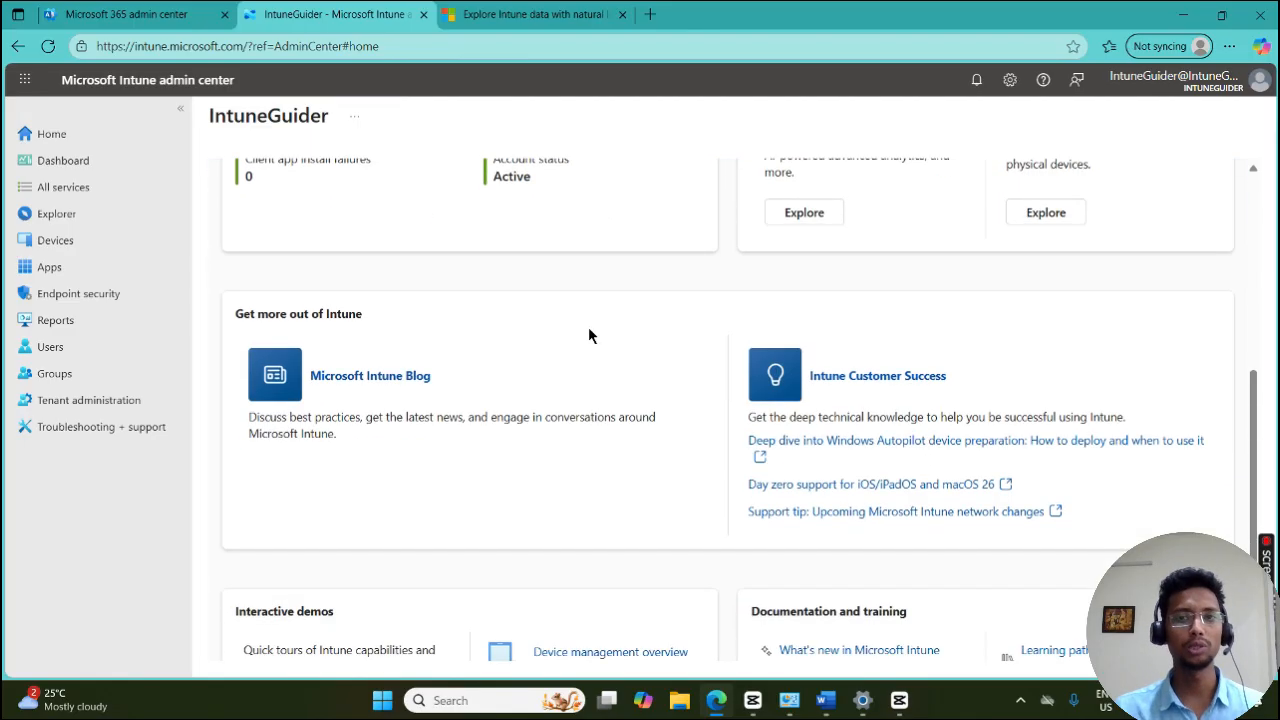
{"action": "scroll", "coordinate": [588, 328], "scroll_direction": "down", "scroll_amount": 2}
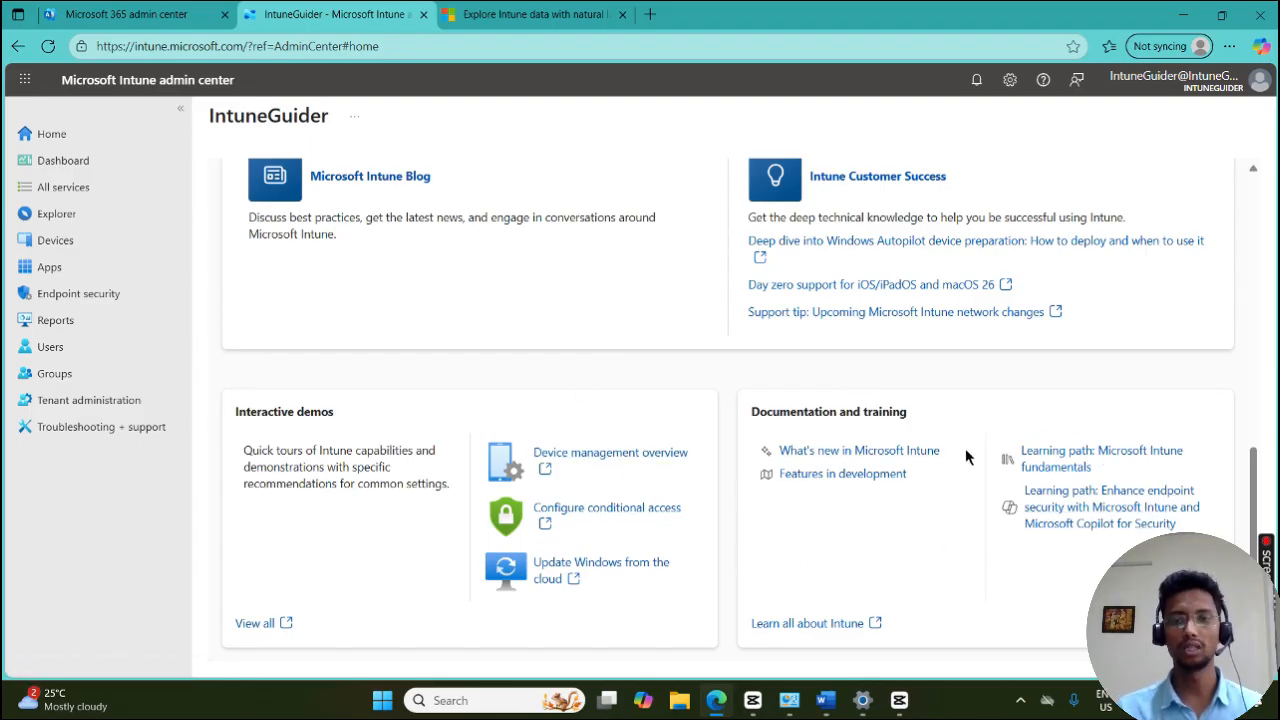
{"action": "scroll", "coordinate": [1012, 522], "scroll_direction": "up", "scroll_amount": 2}
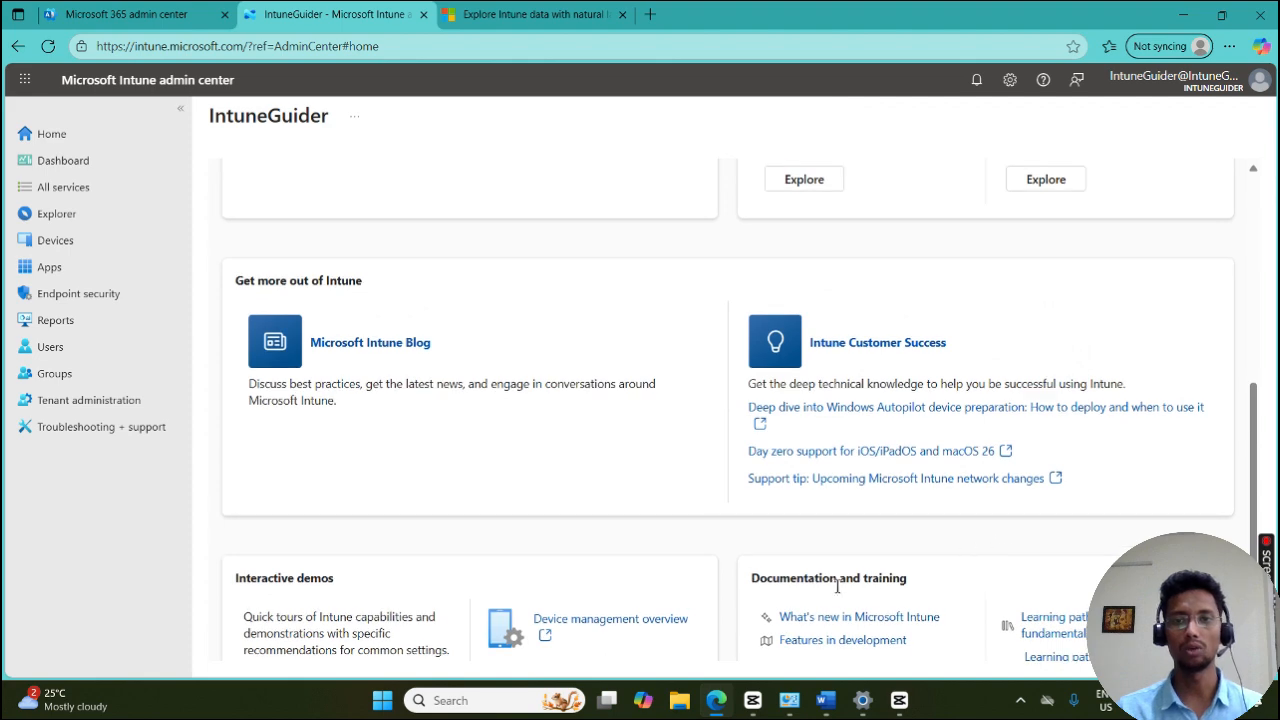
{"action": "scroll", "coordinate": [839, 515], "scroll_direction": "down", "scroll_amount": 2}
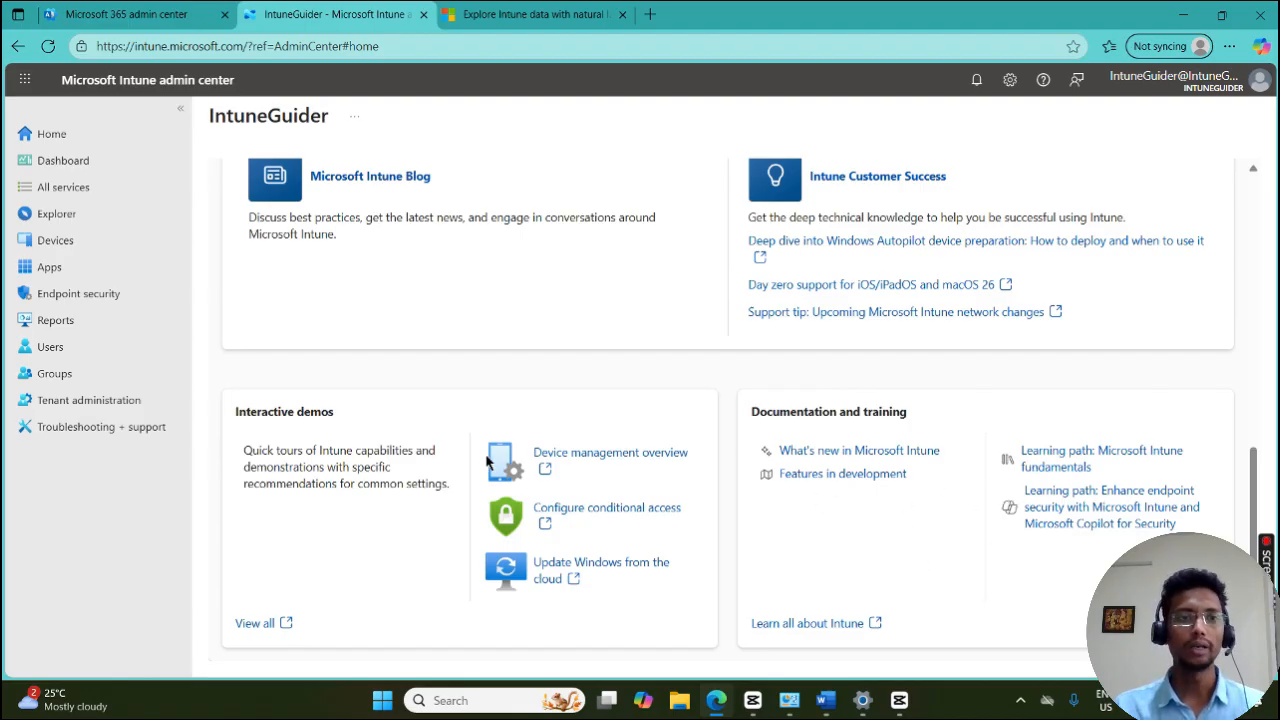
{"action": "scroll", "coordinate": [541, 412], "scroll_direction": "up", "scroll_amount": 8}
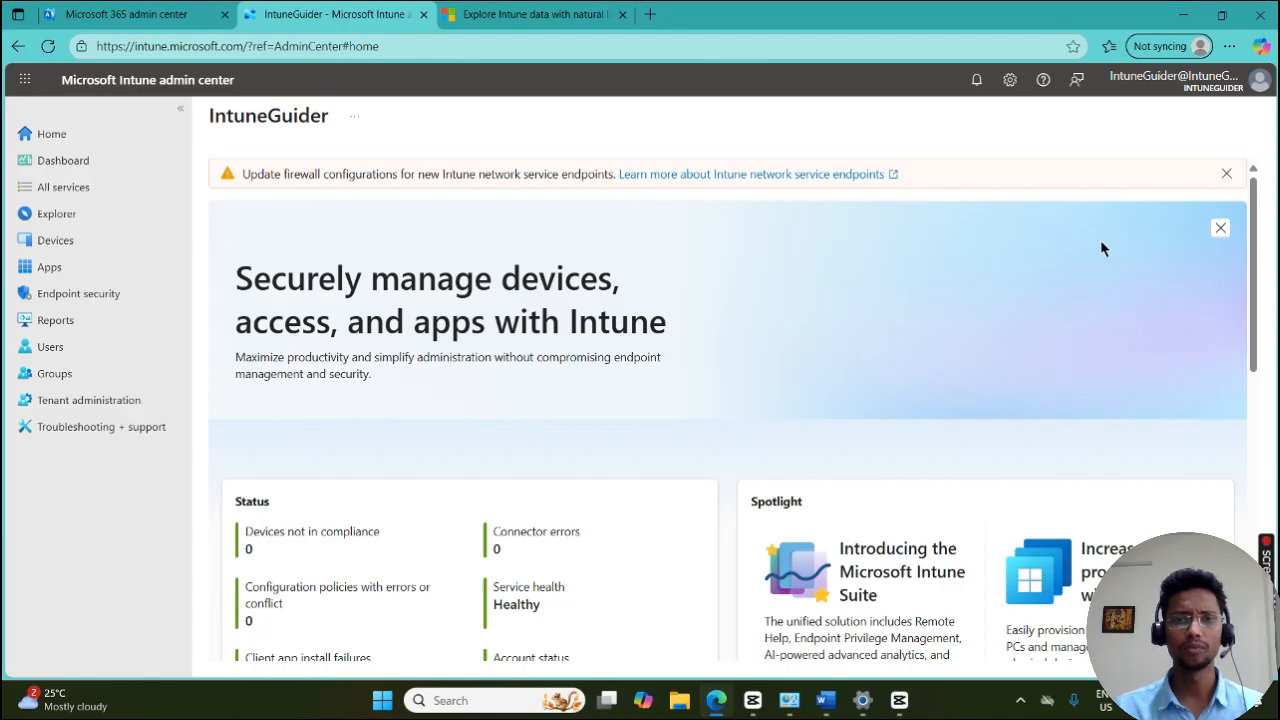
Dismiss the firewall configuration notice and the welcome banner on the Intune home page.
{"action": "left_click", "coordinate": [1227, 175]}
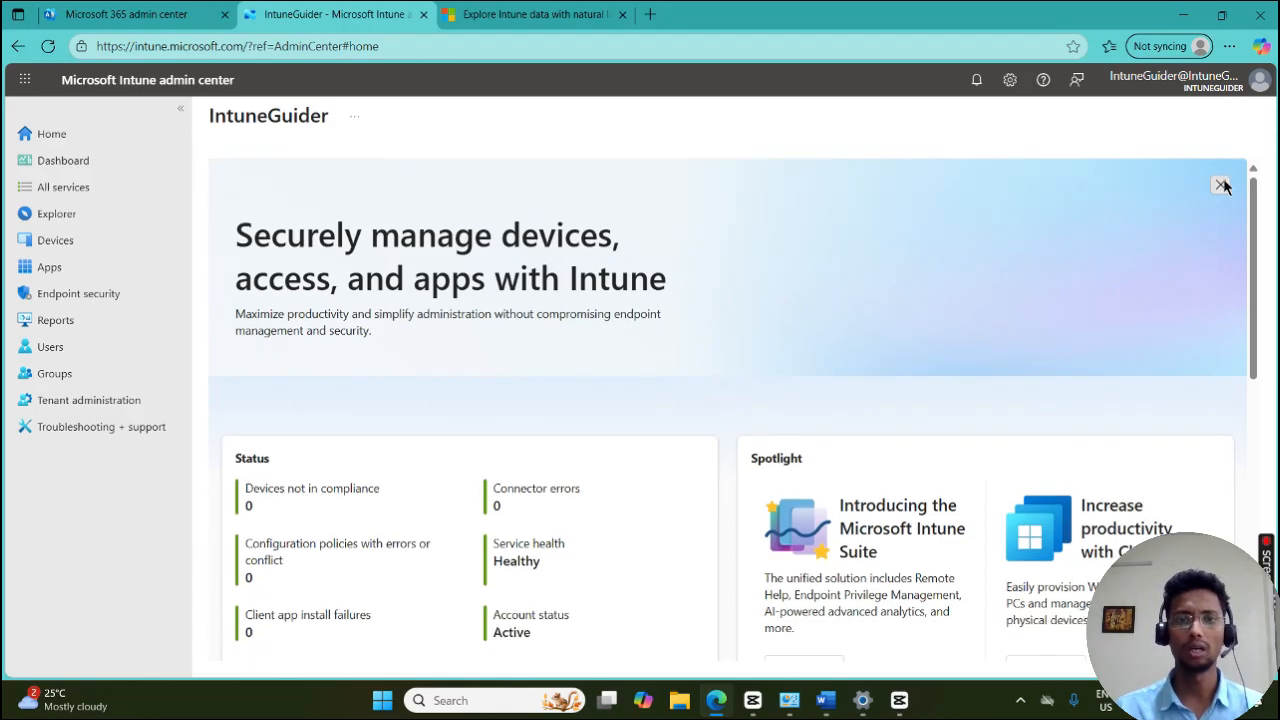
{"action": "left_click", "coordinate": [1219, 184]}
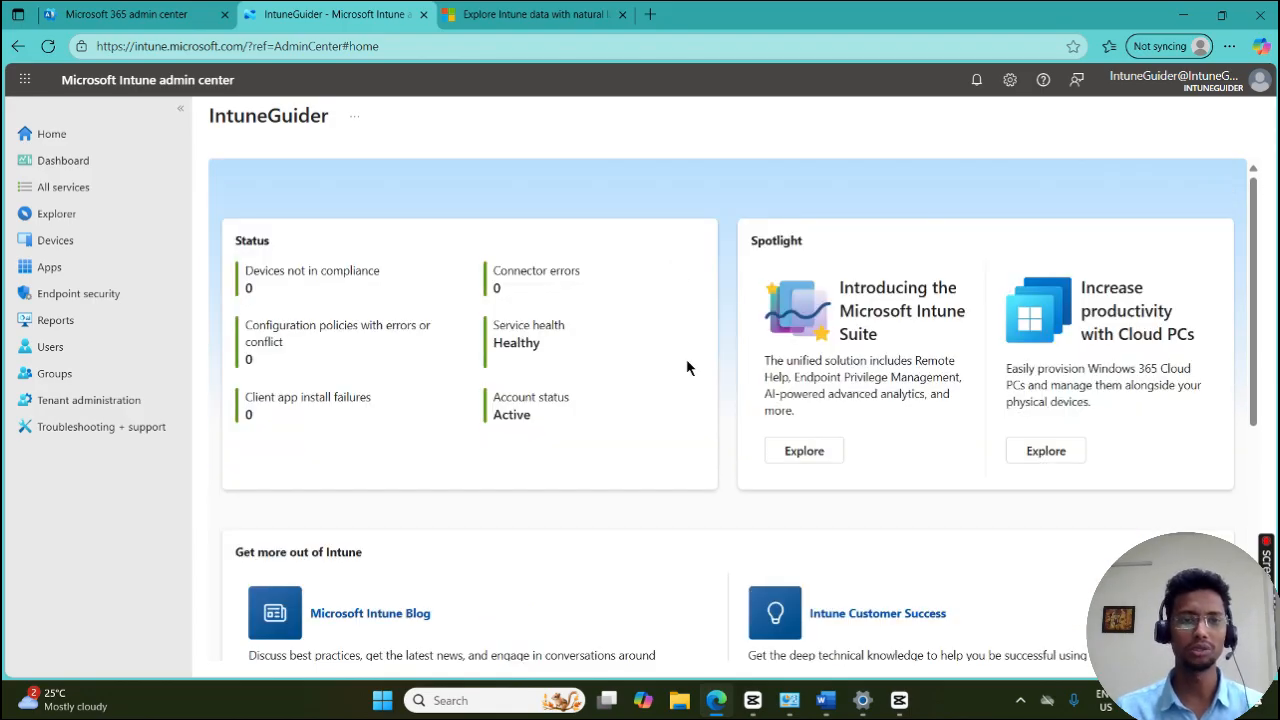
{"action": "scroll", "coordinate": [686, 361], "scroll_direction": "down", "scroll_amount": 4}
{"action": "scroll", "coordinate": [686, 363], "scroll_direction": "up", "scroll_amount": 4}
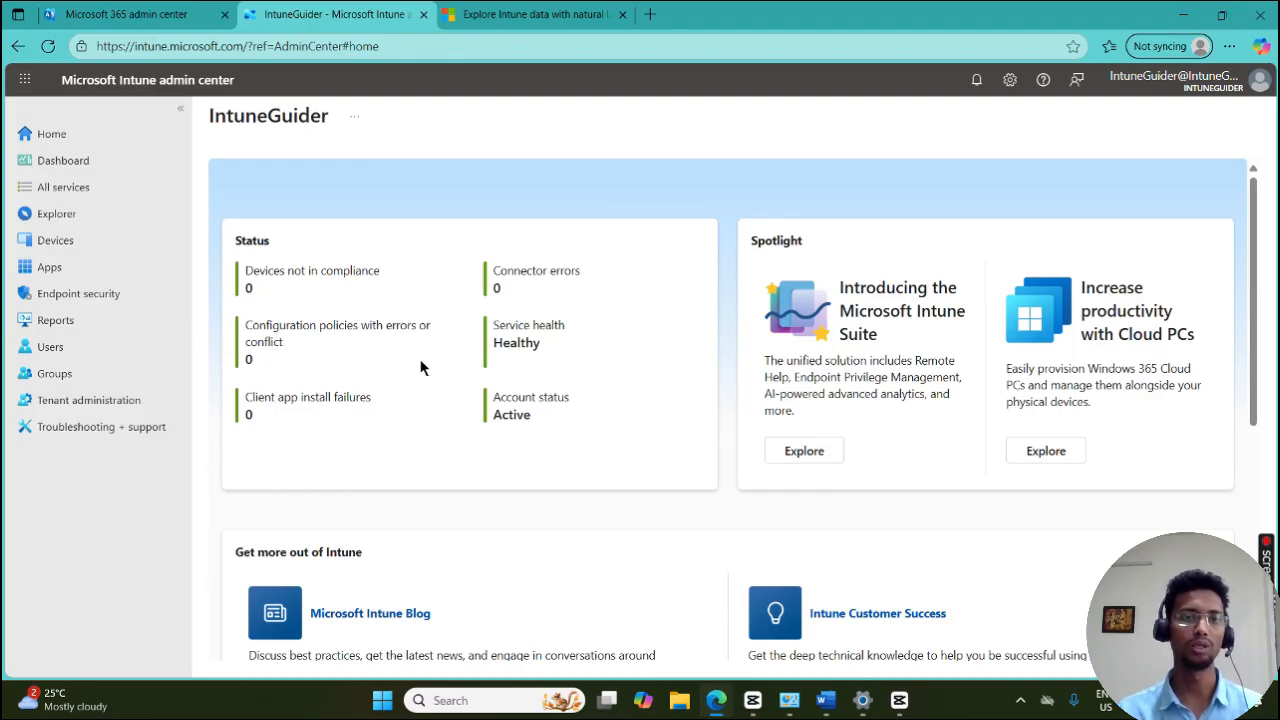
View the Intune dashboard in full screen and open the device list from its enrolled devices tile.
{"action": "left_click", "coordinate": [88, 164]}
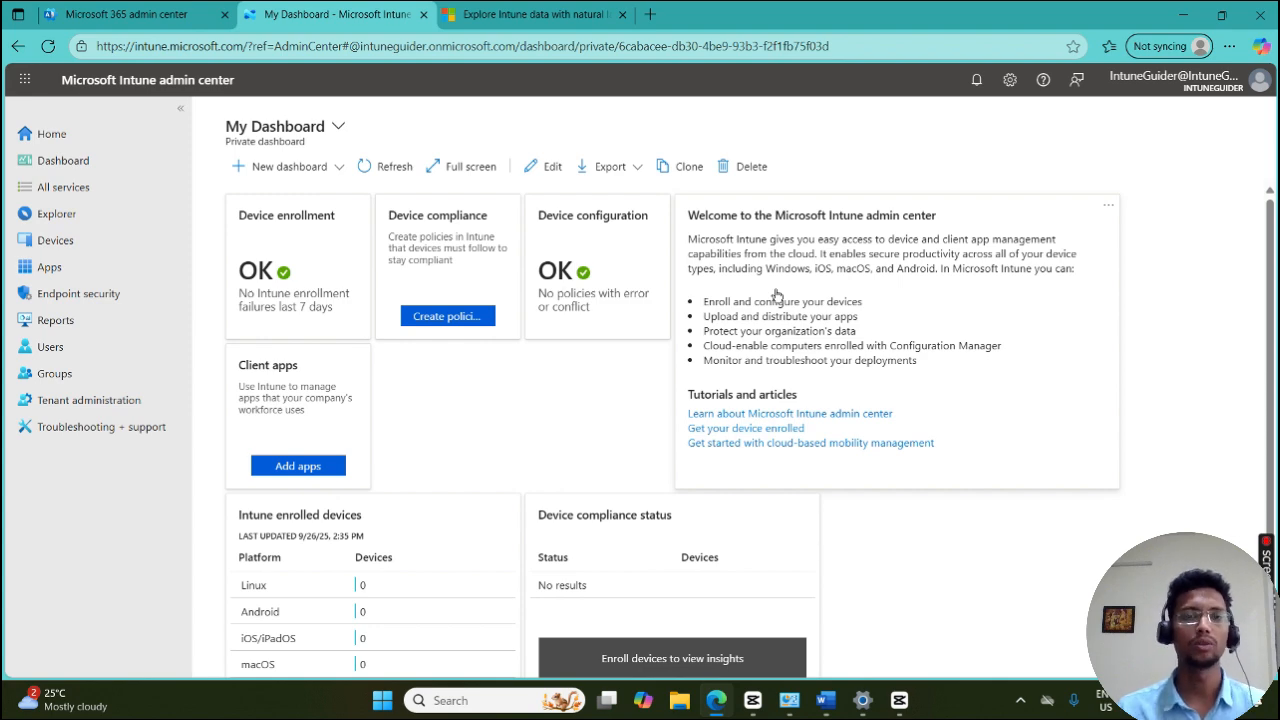
{"action": "left_click", "coordinate": [455, 166]}
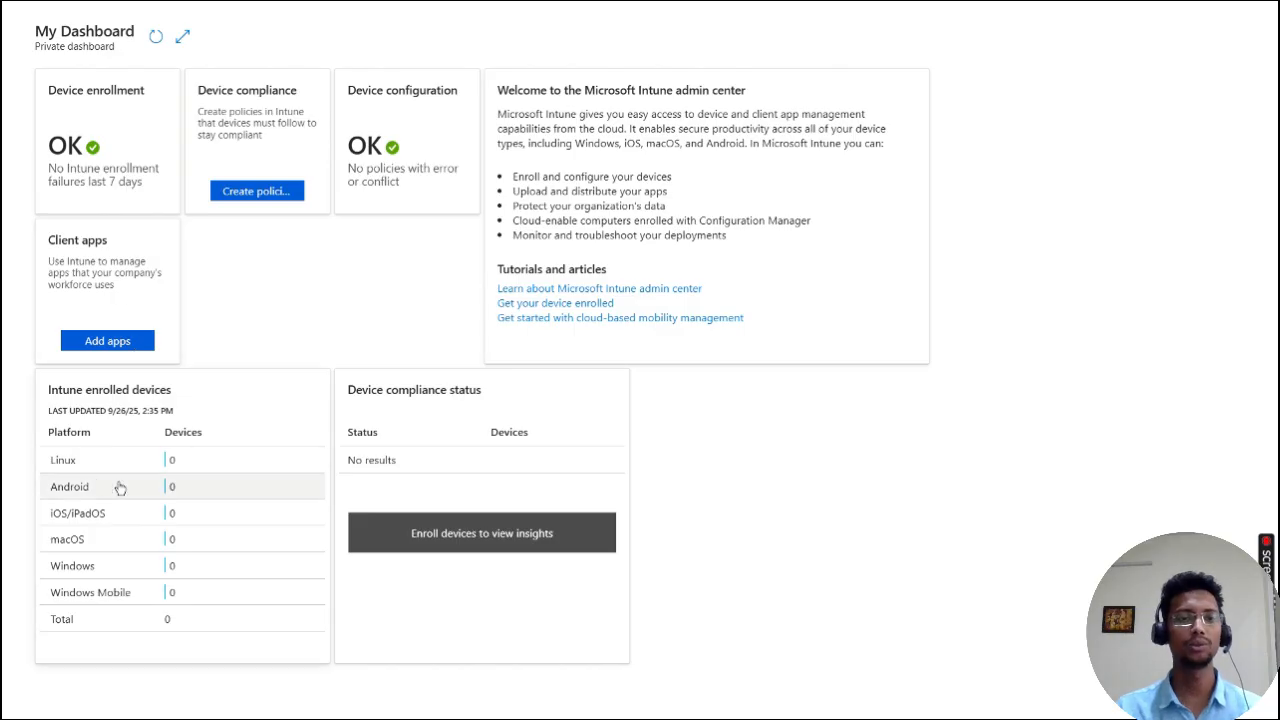
{"action": "left_click_drag", "start_coordinate": [121, 593], "coordinate": [51, 566]}
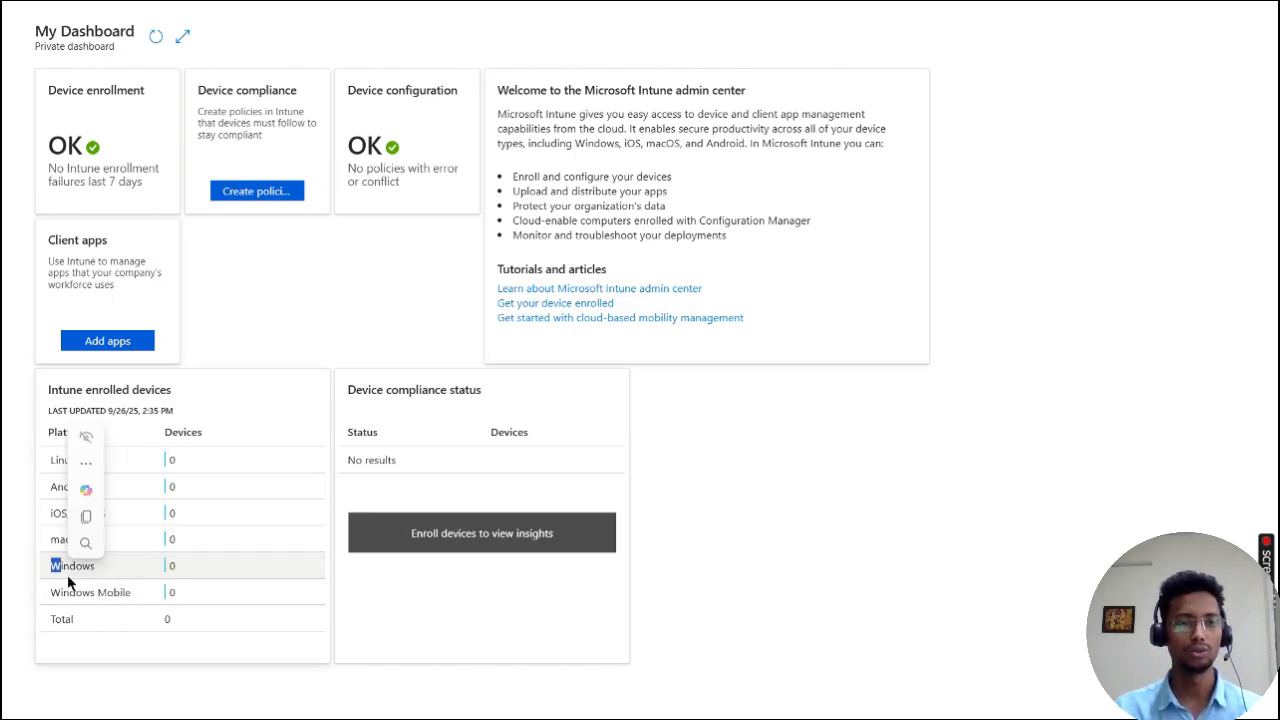
{"action": "left_click", "coordinate": [249, 456]}
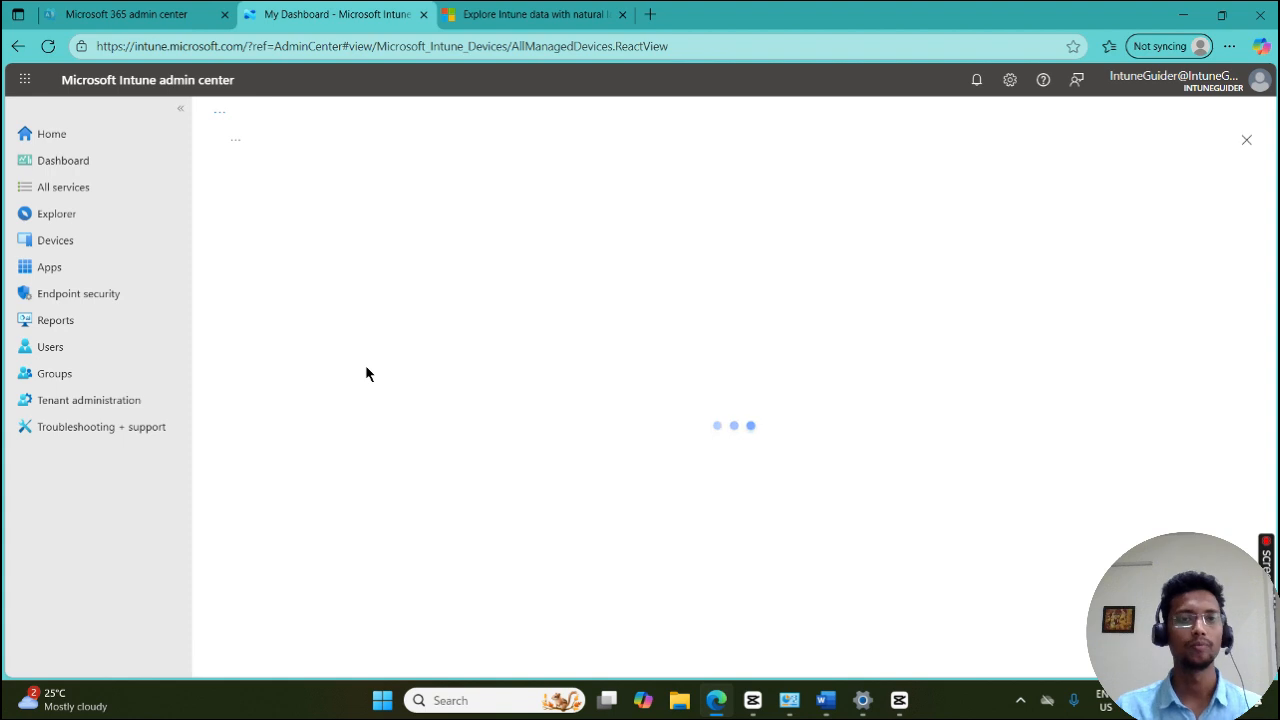
Return to the dashboard and examine its enrollment, client apps and device compliance status tiles.
{"action": "left_click", "coordinate": [49, 163]}
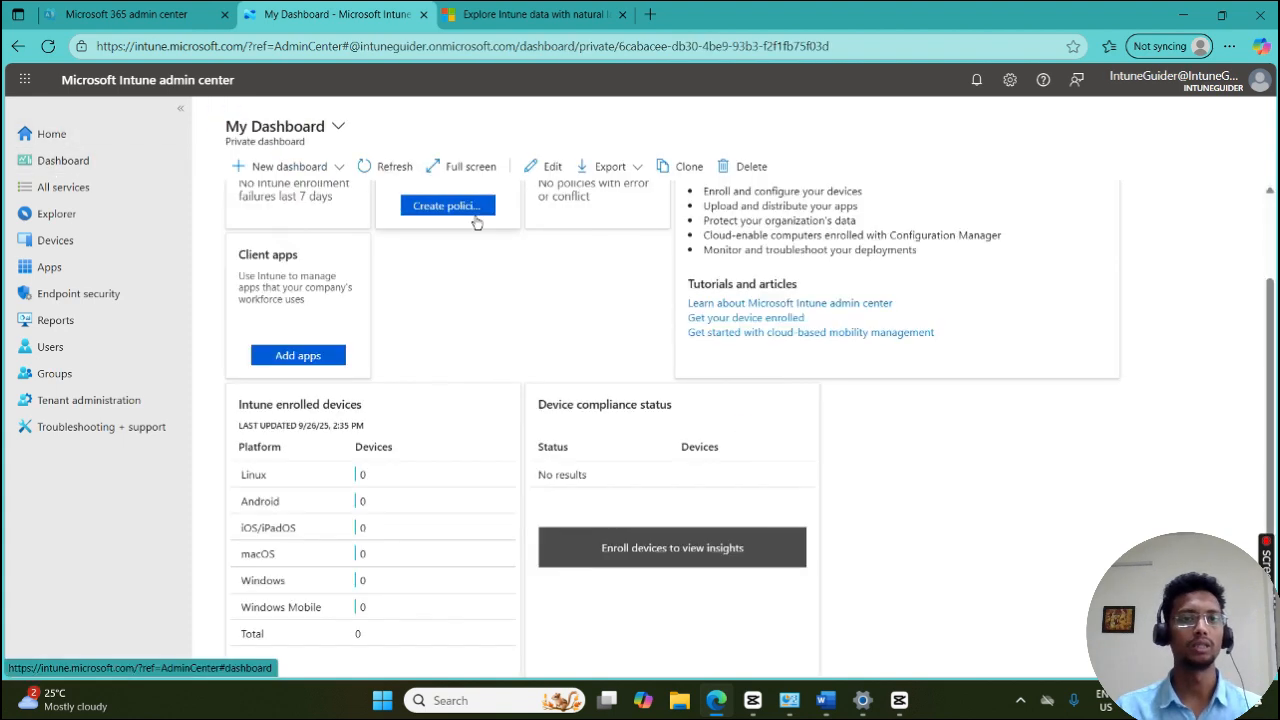
{"action": "scroll", "coordinate": [516, 336], "scroll_direction": "down", "scroll_amount": 1}
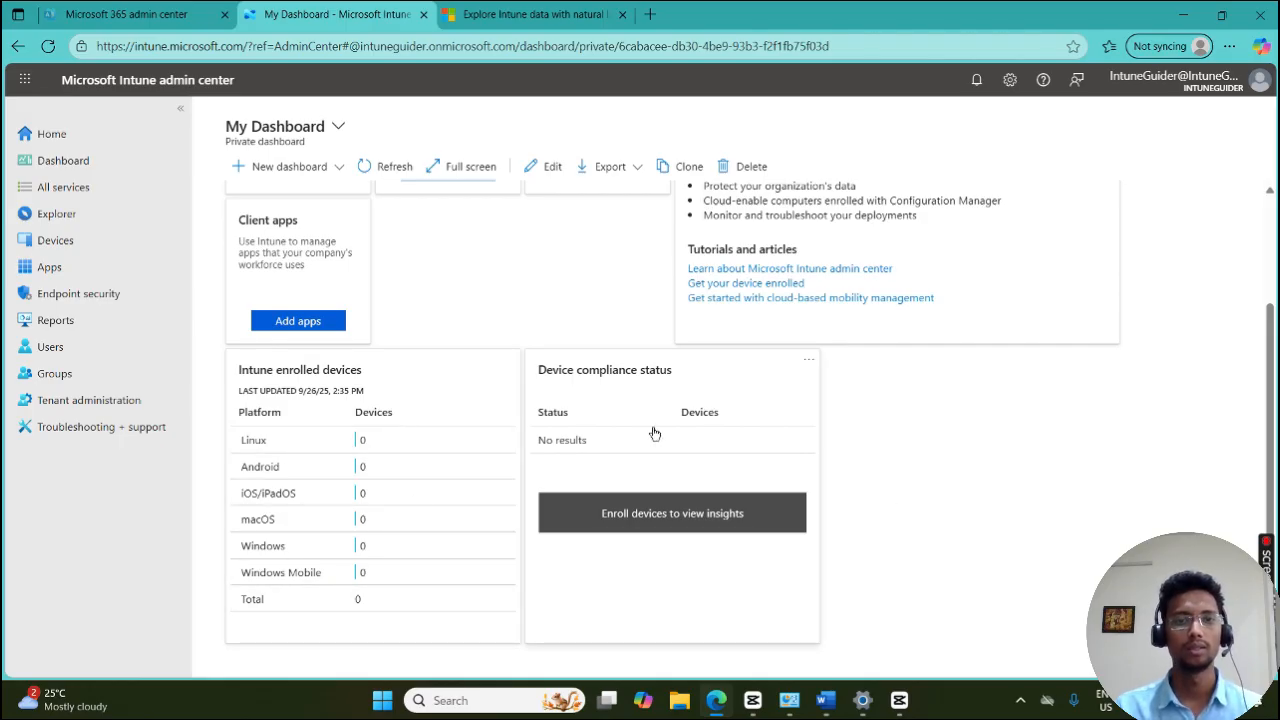
{"action": "scroll", "coordinate": [676, 461], "scroll_direction": "up", "scroll_amount": 1}
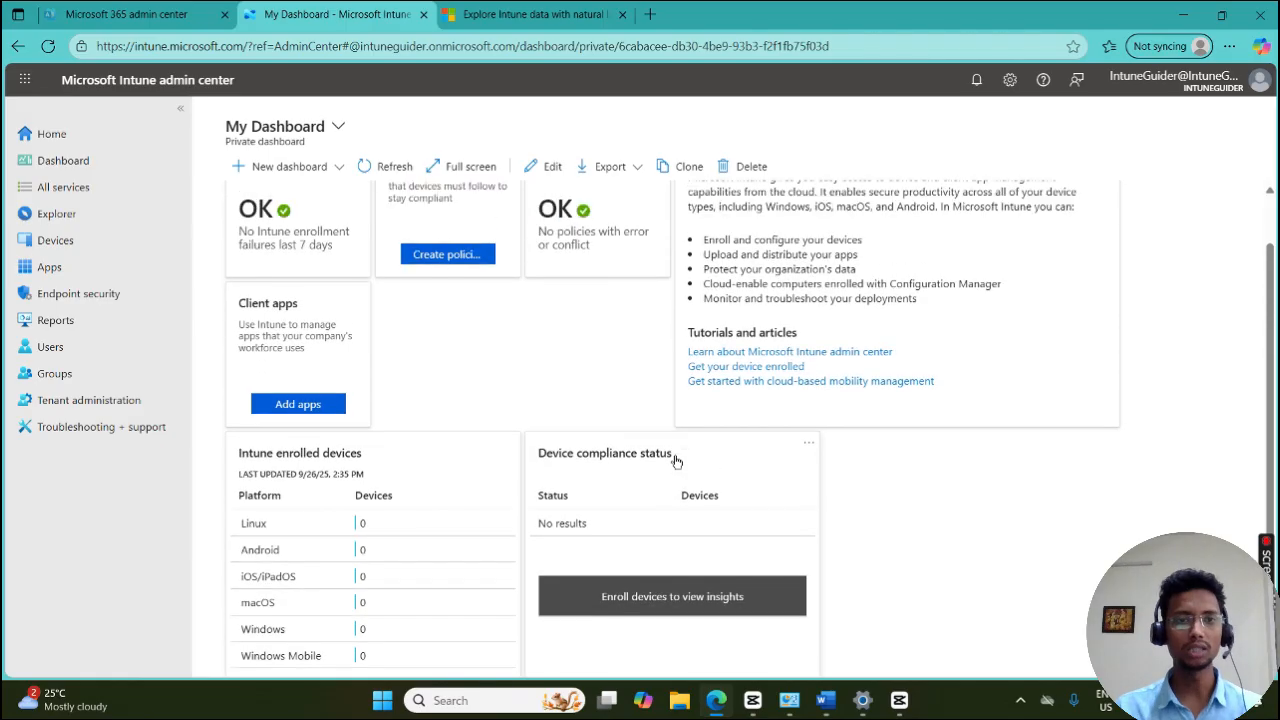
{"action": "scroll", "coordinate": [675, 461], "scroll_direction": "up", "scroll_amount": 1}
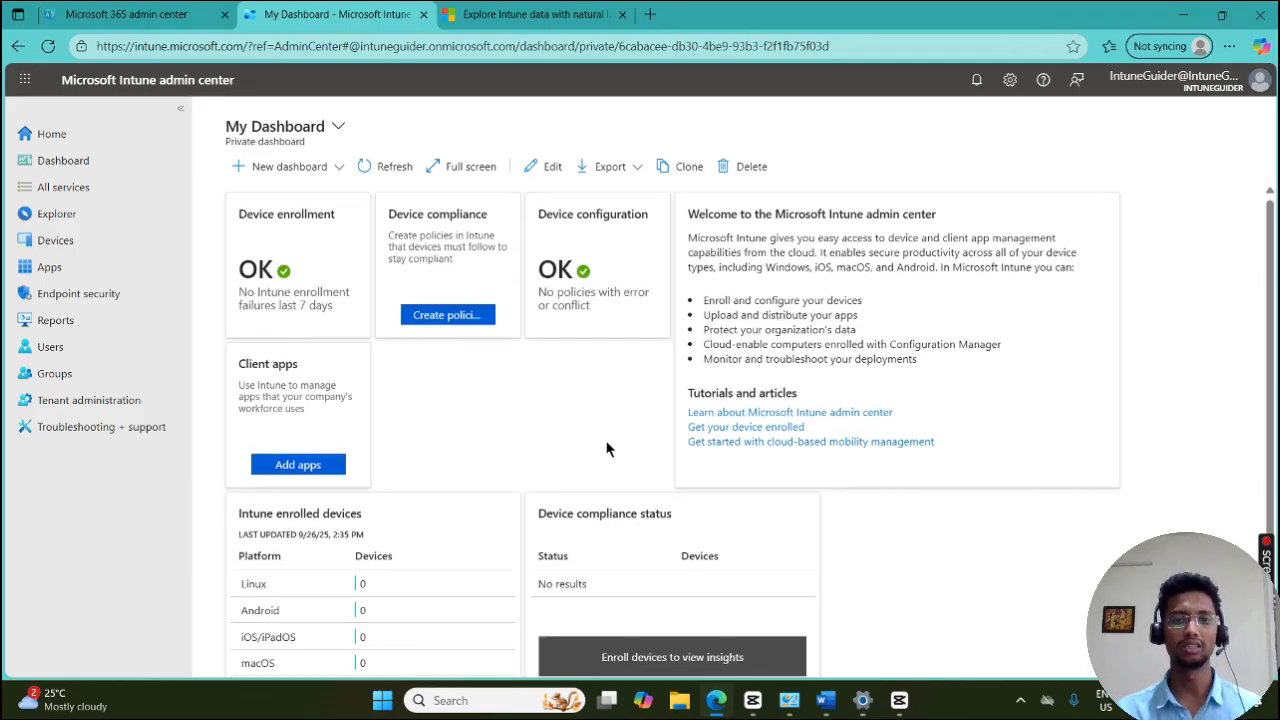
{"action": "scroll", "coordinate": [606, 449], "scroll_direction": "down", "scroll_amount": 2}
{"action": "scroll", "coordinate": [523, 351], "scroll_direction": "up", "scroll_amount": 2}
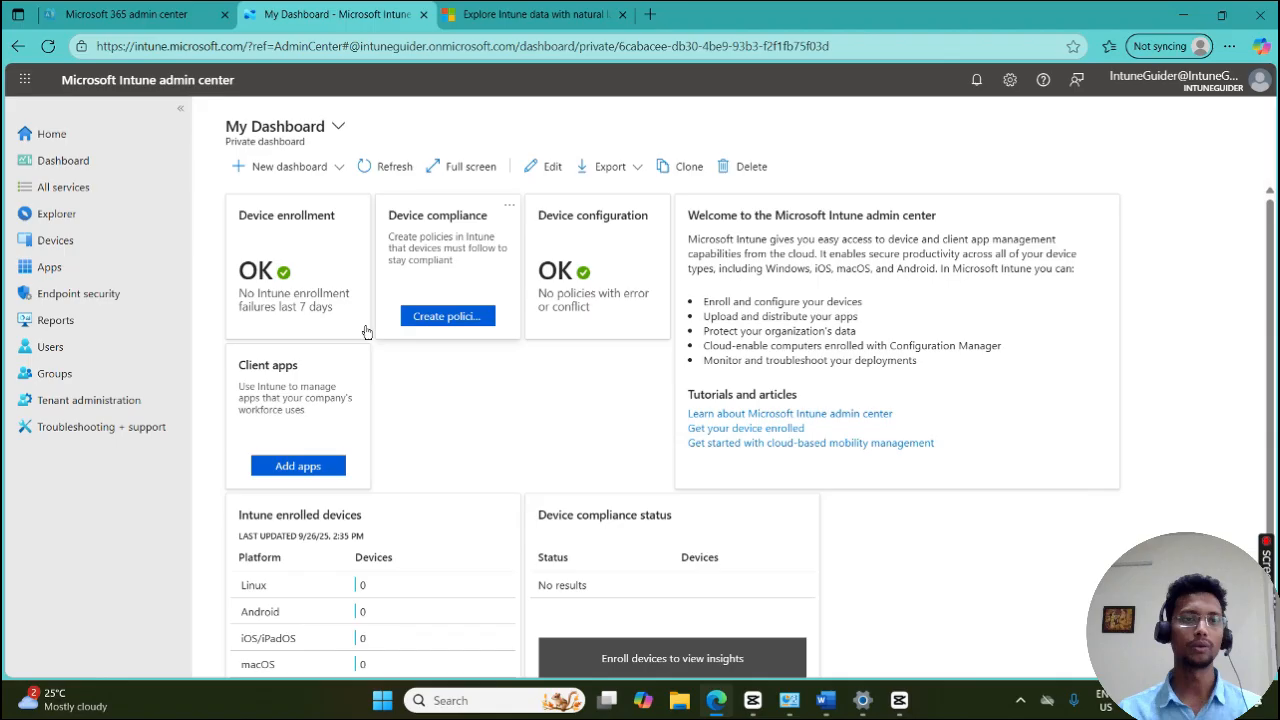
View the complete and favorite service lists under All services, and visit the Explorer page.
{"action": "left_click", "coordinate": [68, 189]}
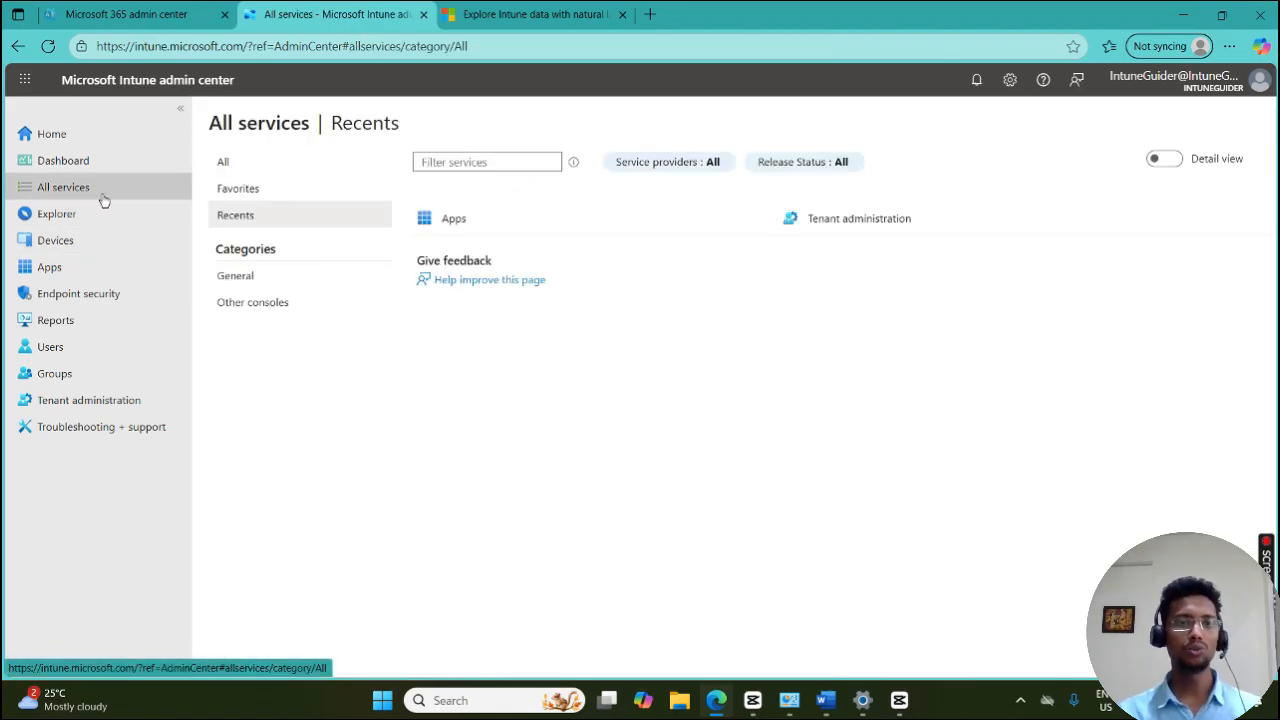
{"action": "left_click", "coordinate": [254, 163]}
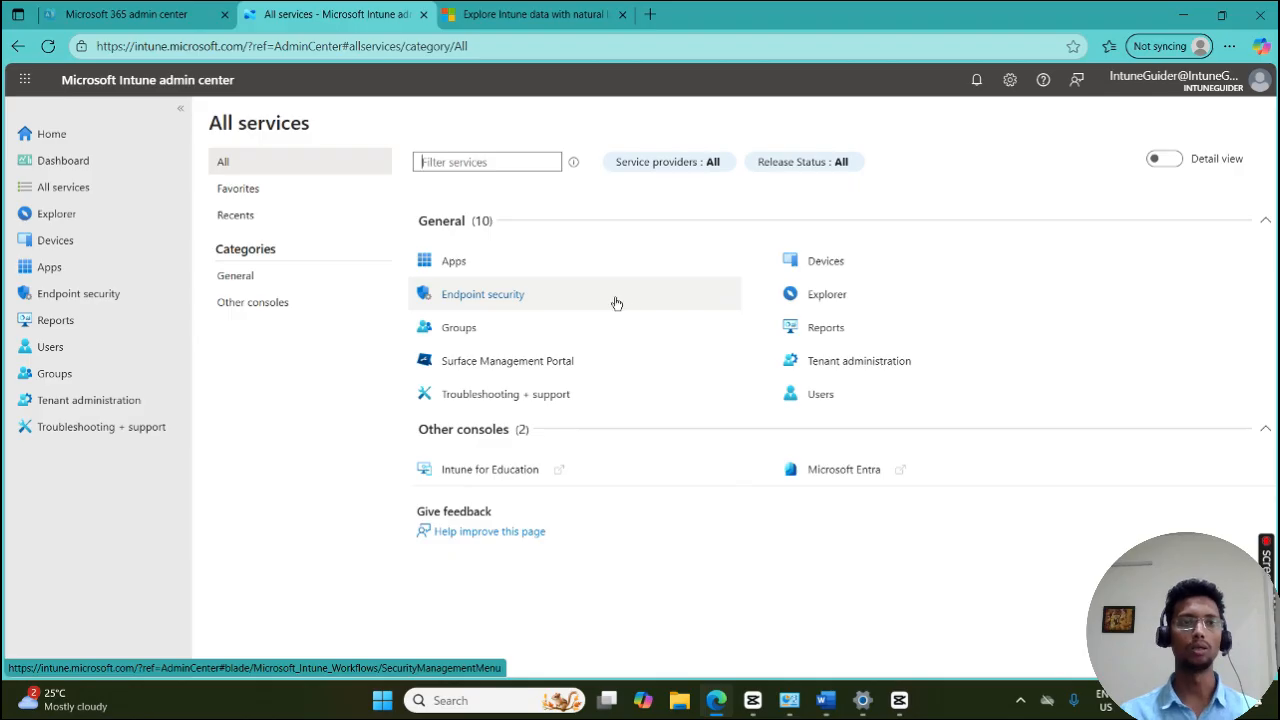
{"action": "left_click", "coordinate": [271, 190]}
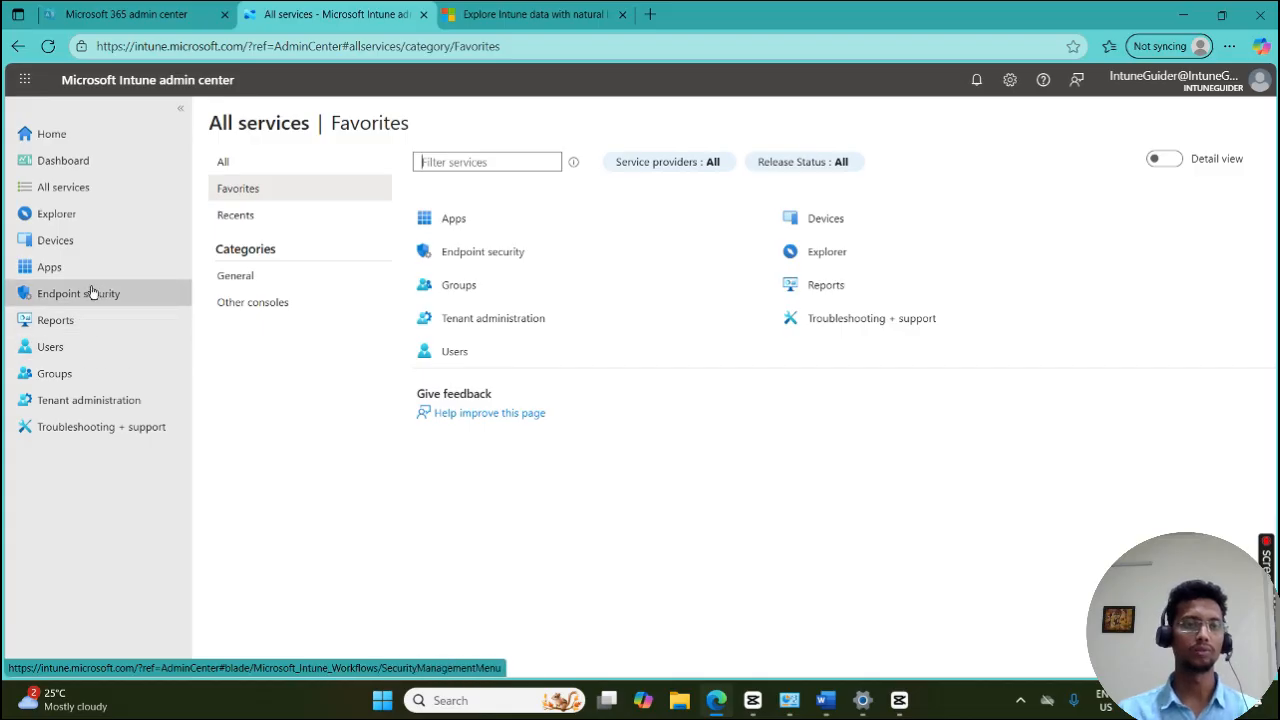
{"action": "left_click", "coordinate": [93, 219]}
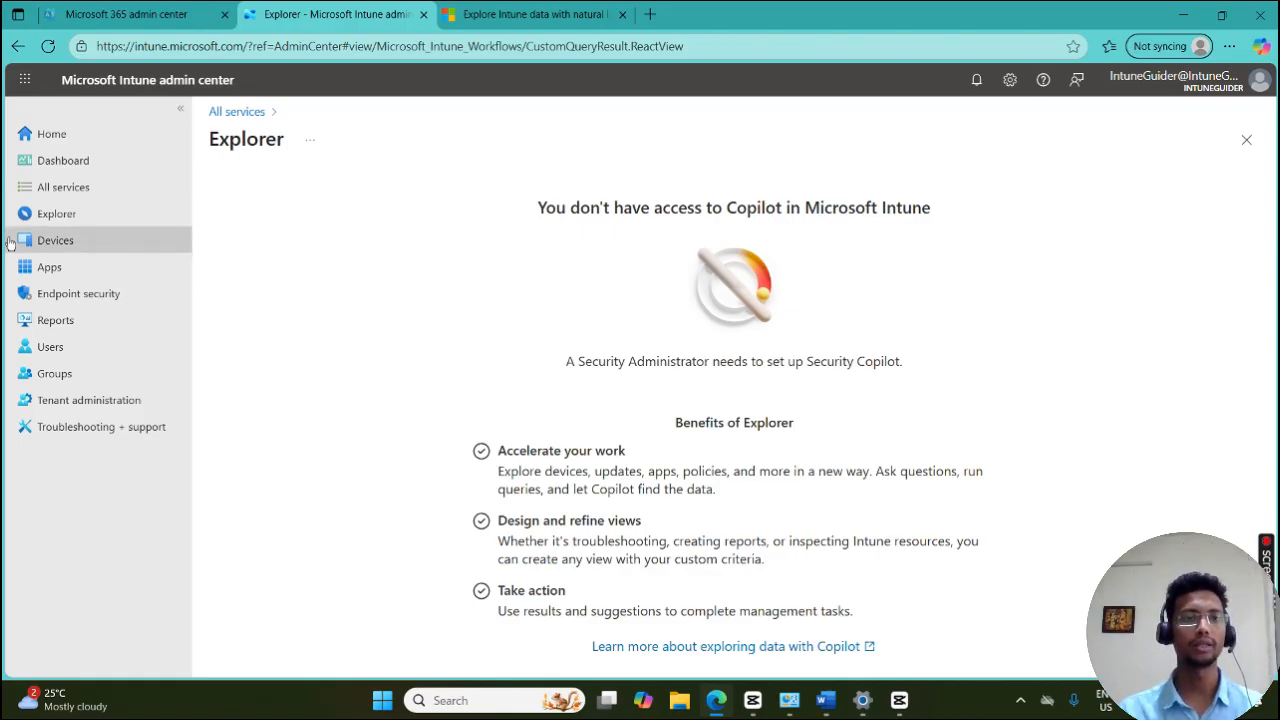
Open the Devices overview, closing the tour offer and collapsing the admin center's main navigation.
{"action": "left_click", "coordinate": [41, 243]}
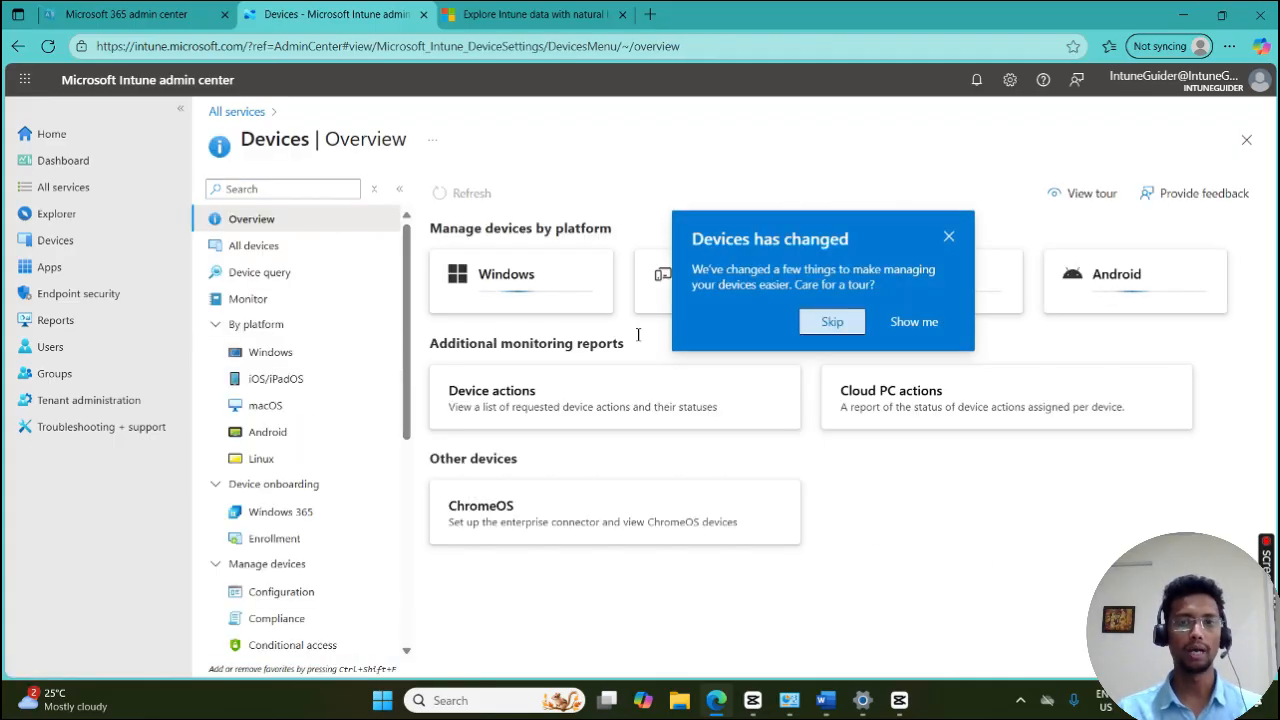
{"action": "left_click", "coordinate": [950, 237]}
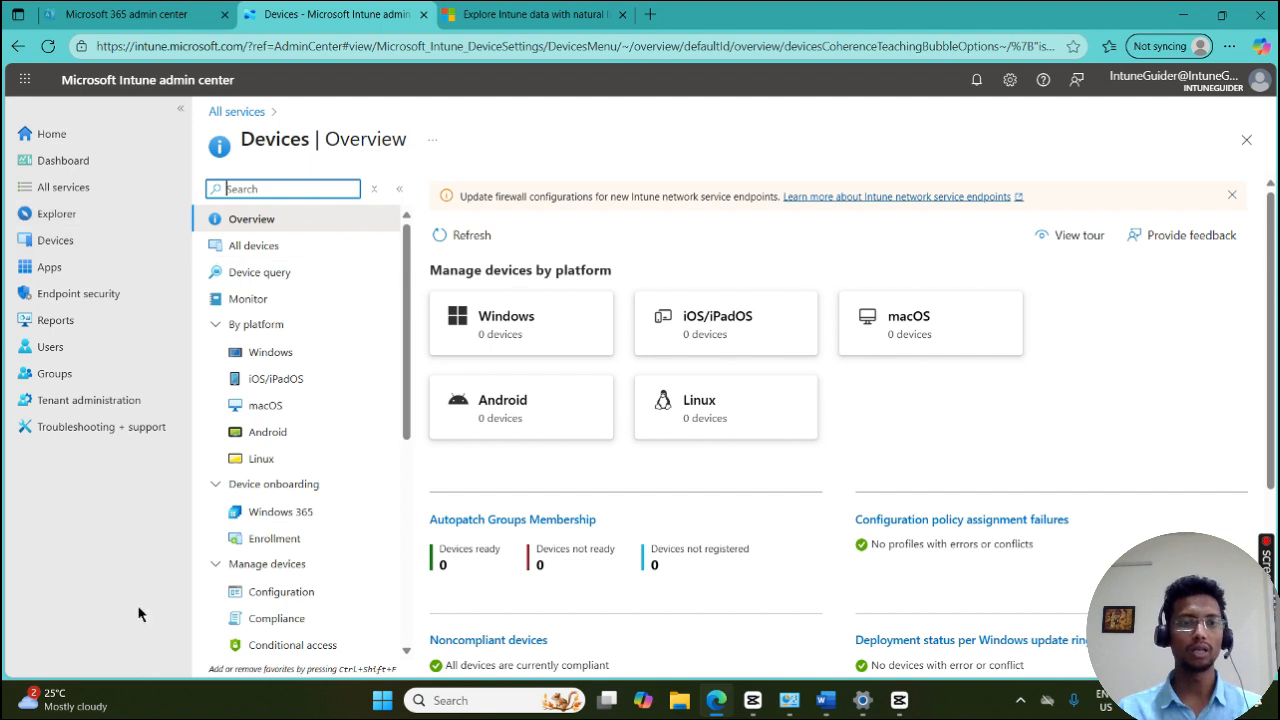
{"action": "left_click", "coordinate": [180, 108]}
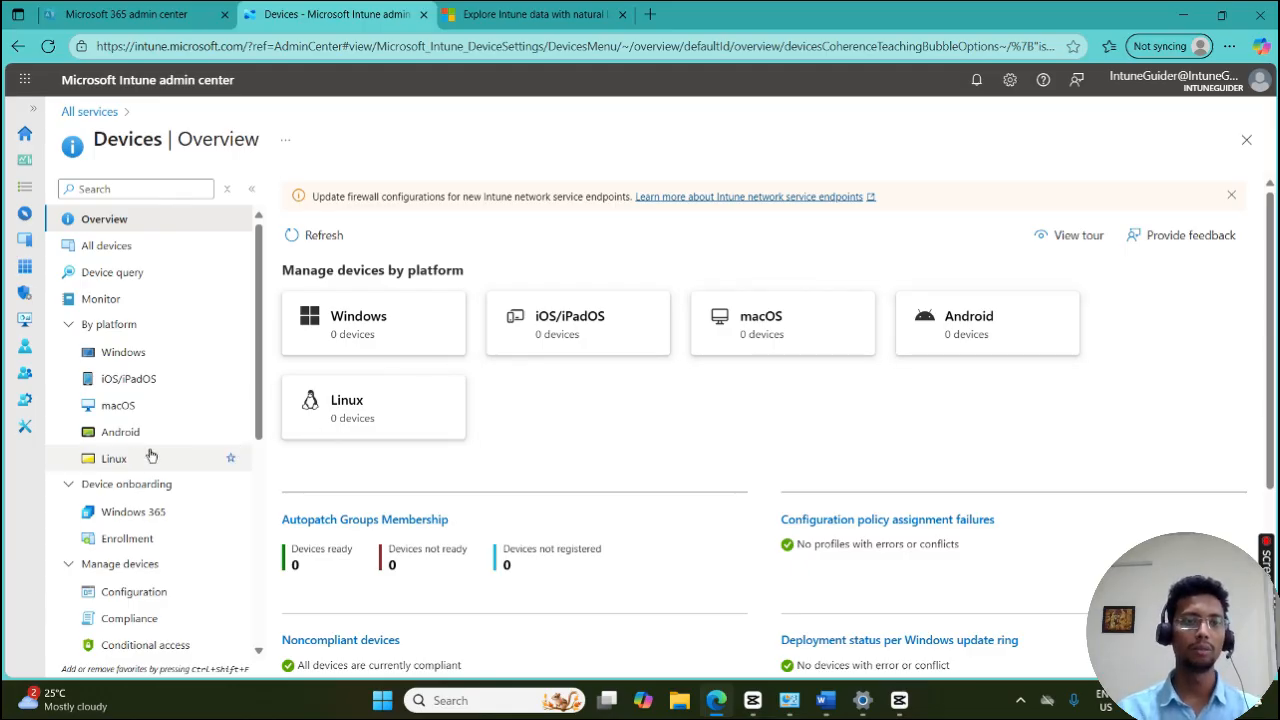
View the All devices list and the Device query page, with the admin center's main navigation expanded again.
{"action": "left_click", "coordinate": [131, 252]}
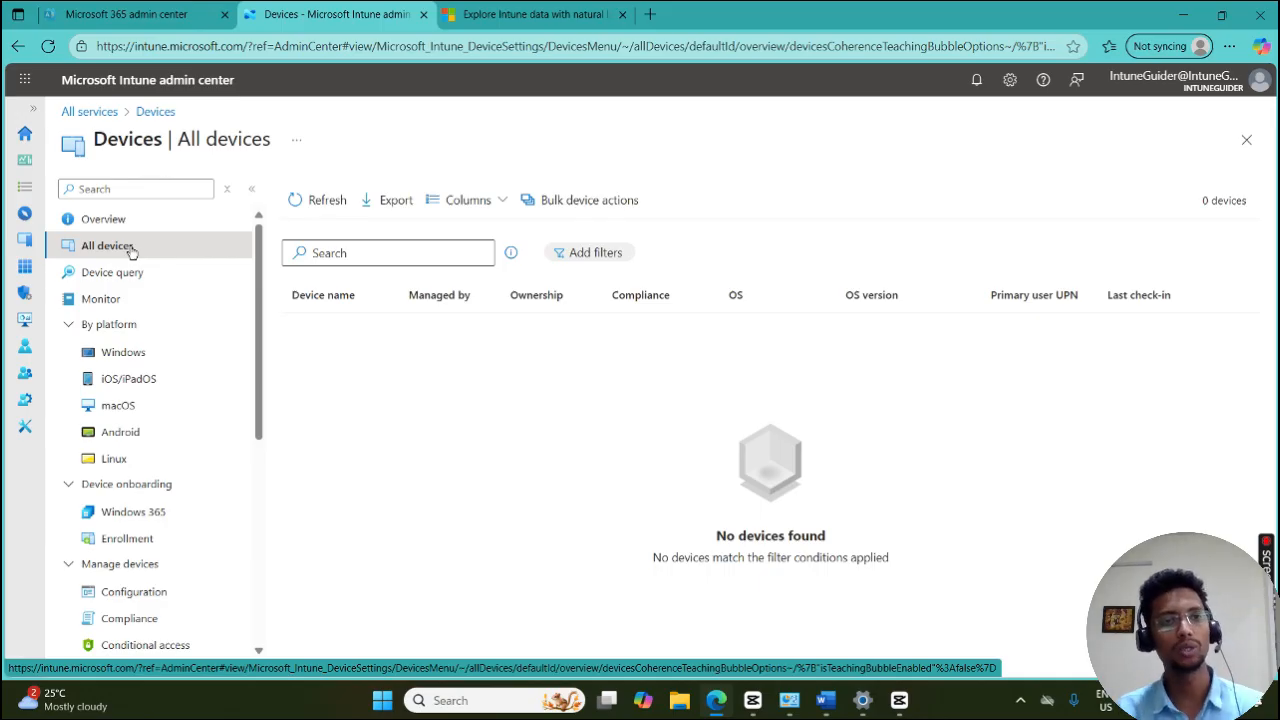
{"action": "scroll", "coordinate": [135, 300], "scroll_direction": "down", "scroll_amount": 5}
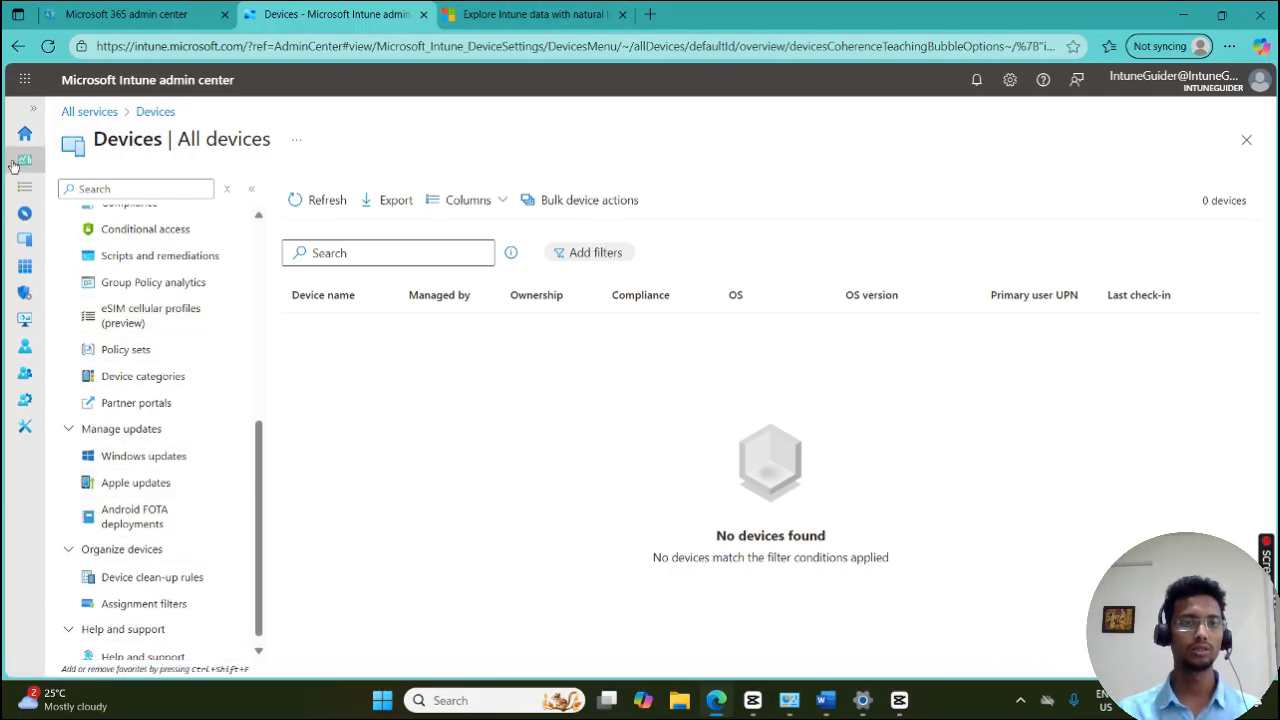
{"action": "left_click", "coordinate": [34, 110]}
{"action": "scroll", "coordinate": [377, 490], "scroll_direction": "up", "scroll_amount": 10}
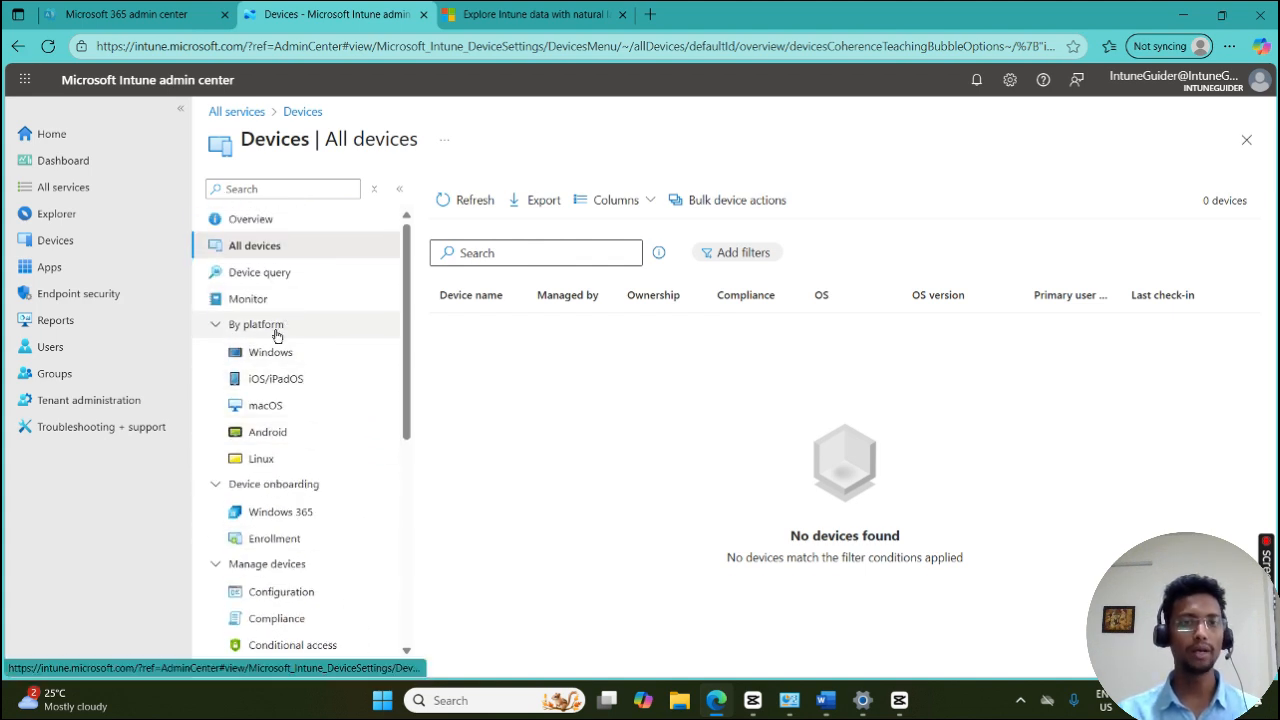
{"action": "left_click", "coordinate": [295, 277]}
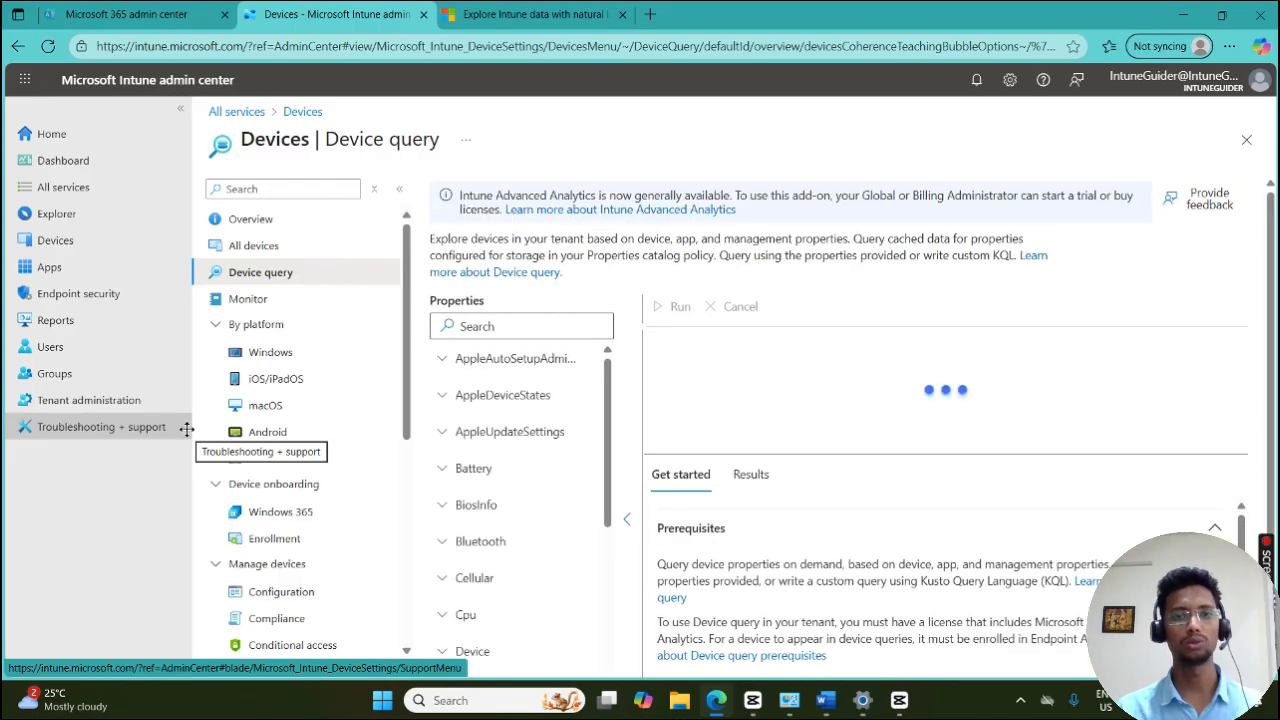
Examine the device monitoring reports under Monitor, opening the Noncompliant devices report and returning to the report list.
{"action": "left_click", "coordinate": [267, 302]}
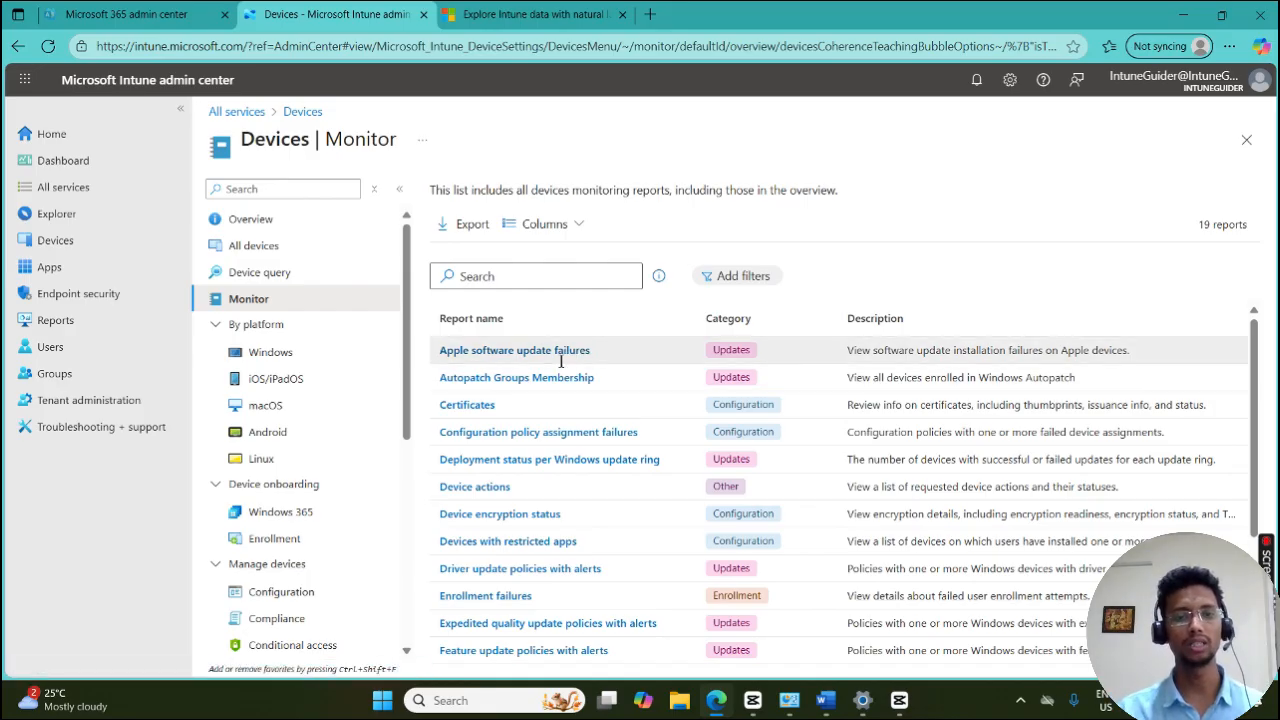
{"action": "scroll", "coordinate": [517, 469], "scroll_direction": "down", "scroll_amount": 2}
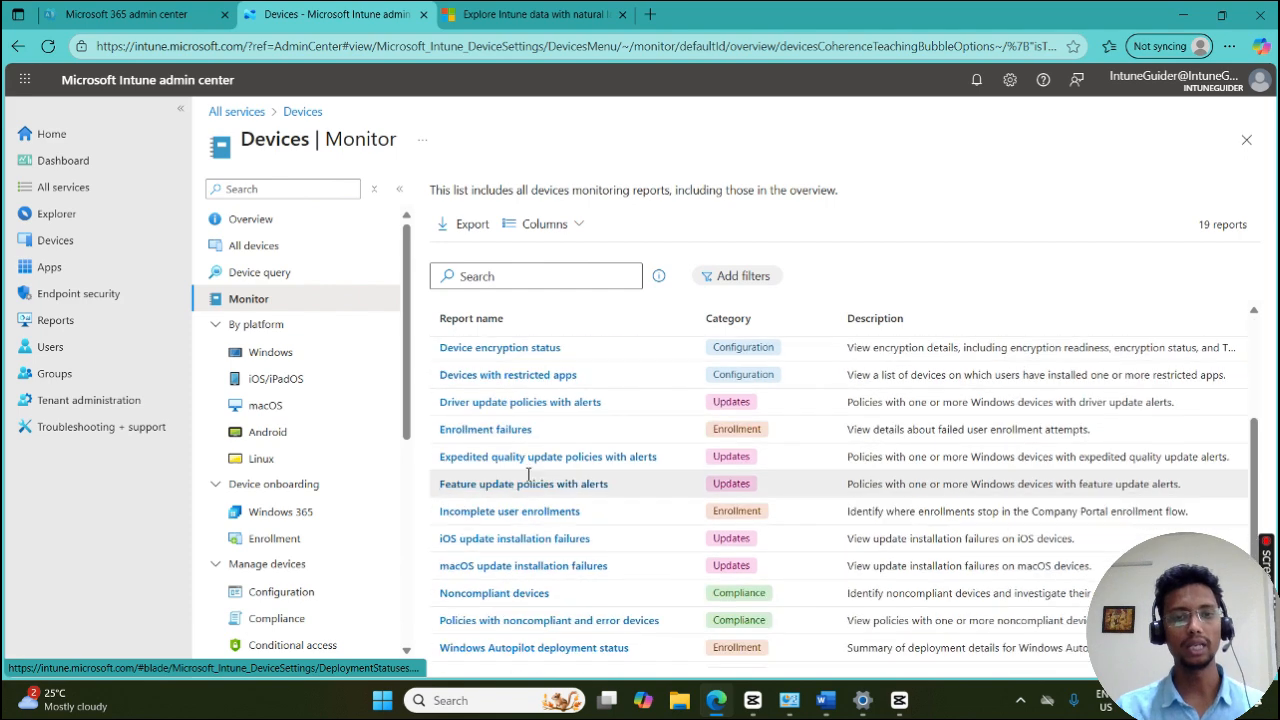
{"action": "scroll", "coordinate": [533, 484], "scroll_direction": "down", "scroll_amount": 1}
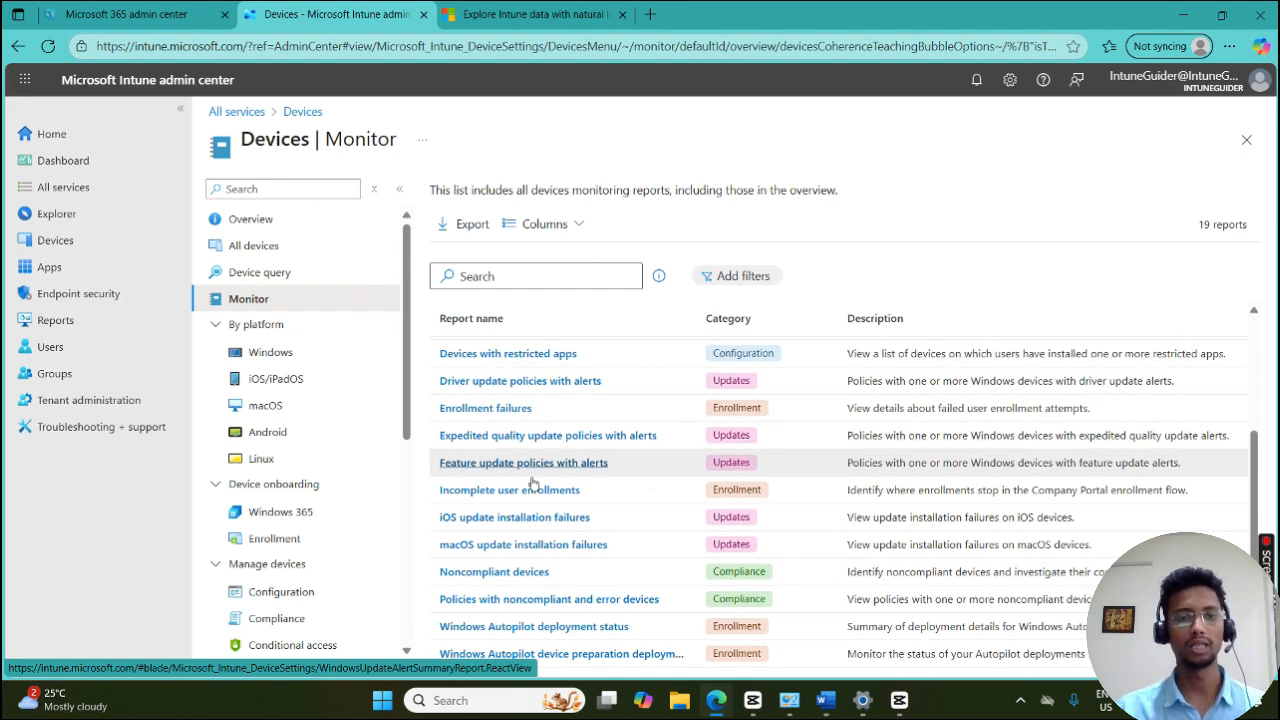
{"action": "left_click", "coordinate": [503, 573]}
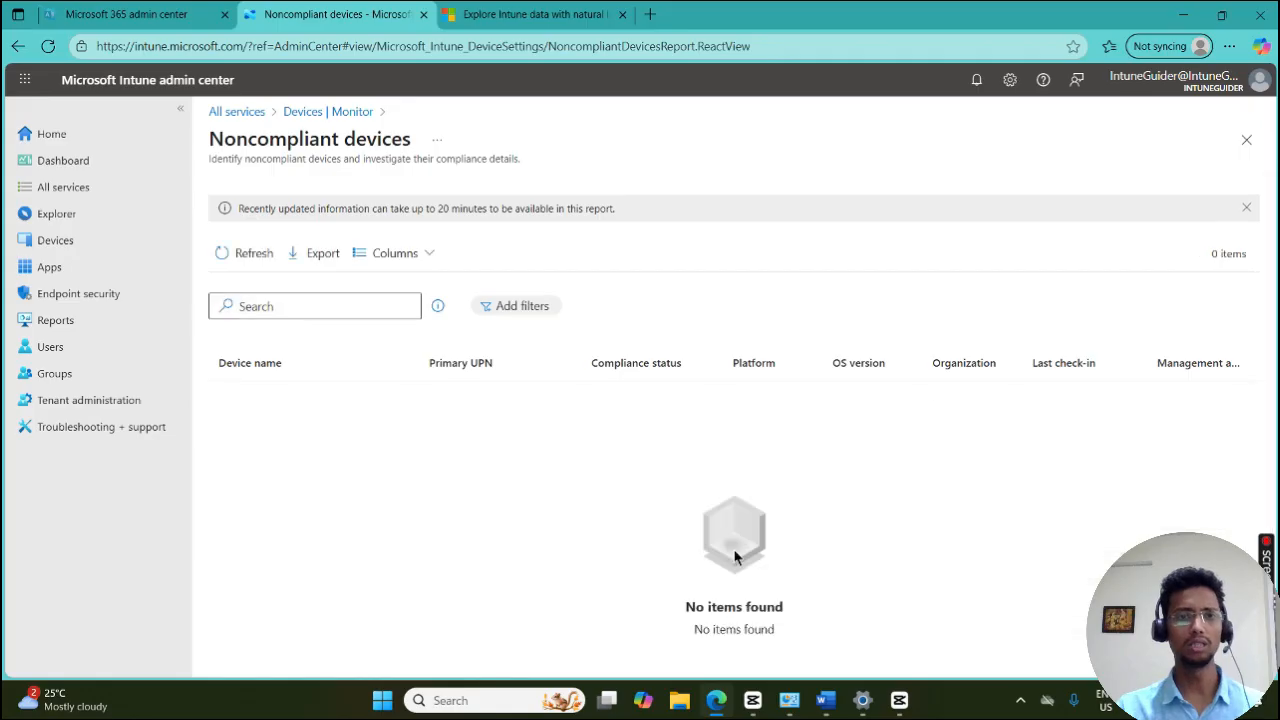
{"action": "left_click", "coordinate": [349, 113]}
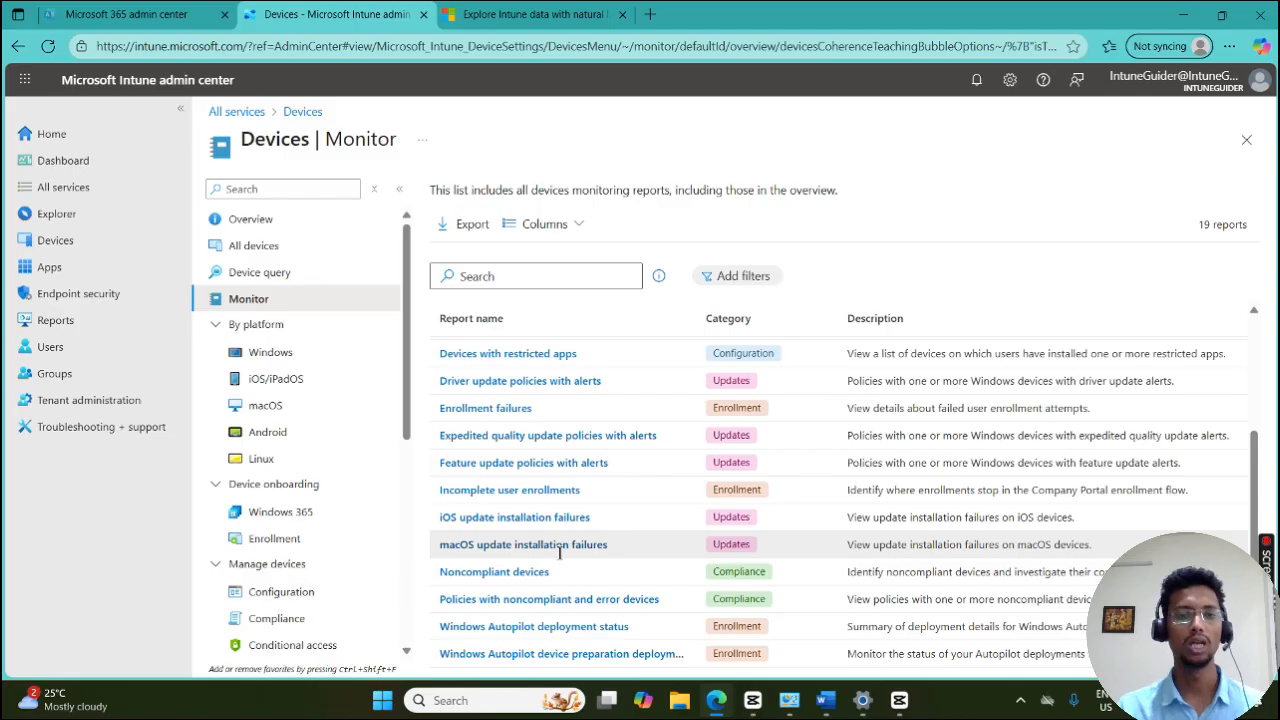
{"action": "scroll", "coordinate": [560, 552], "scroll_direction": "up", "scroll_amount": 3}
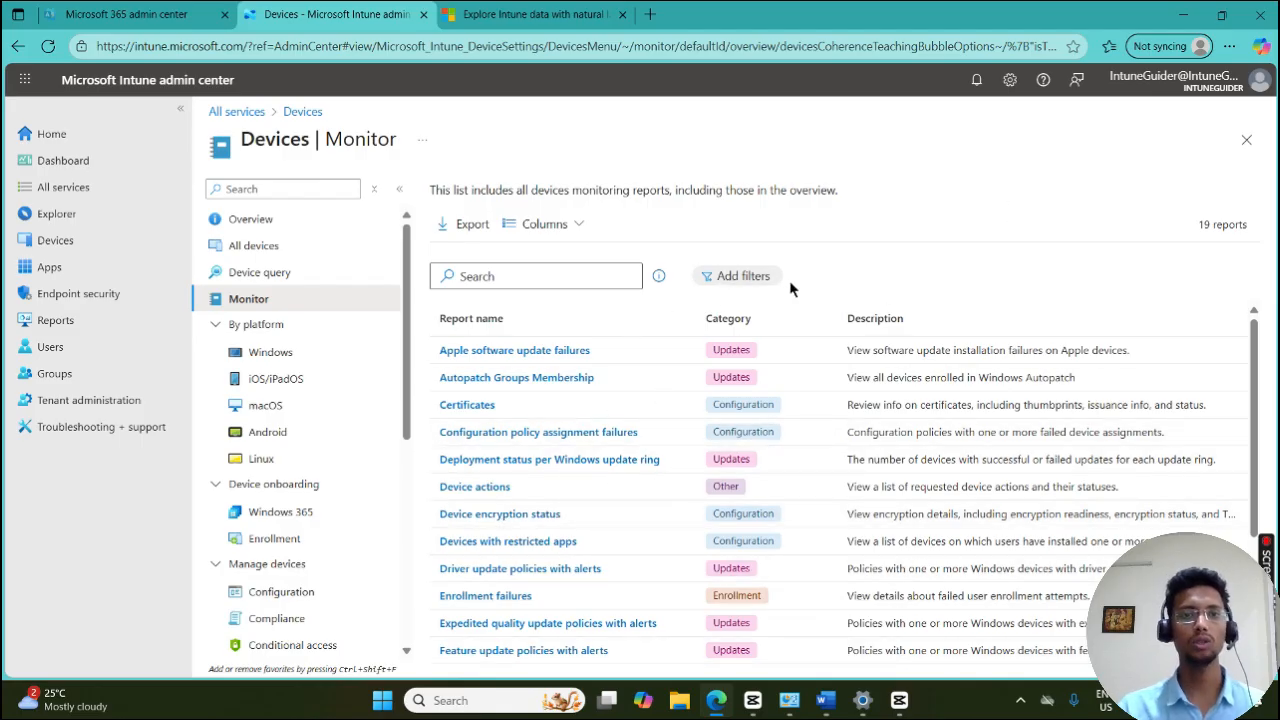
Open the Windows platform devices and view their Monitor reports and the Windows 365 page, highlighting its description.
{"action": "left_click", "coordinate": [298, 352]}
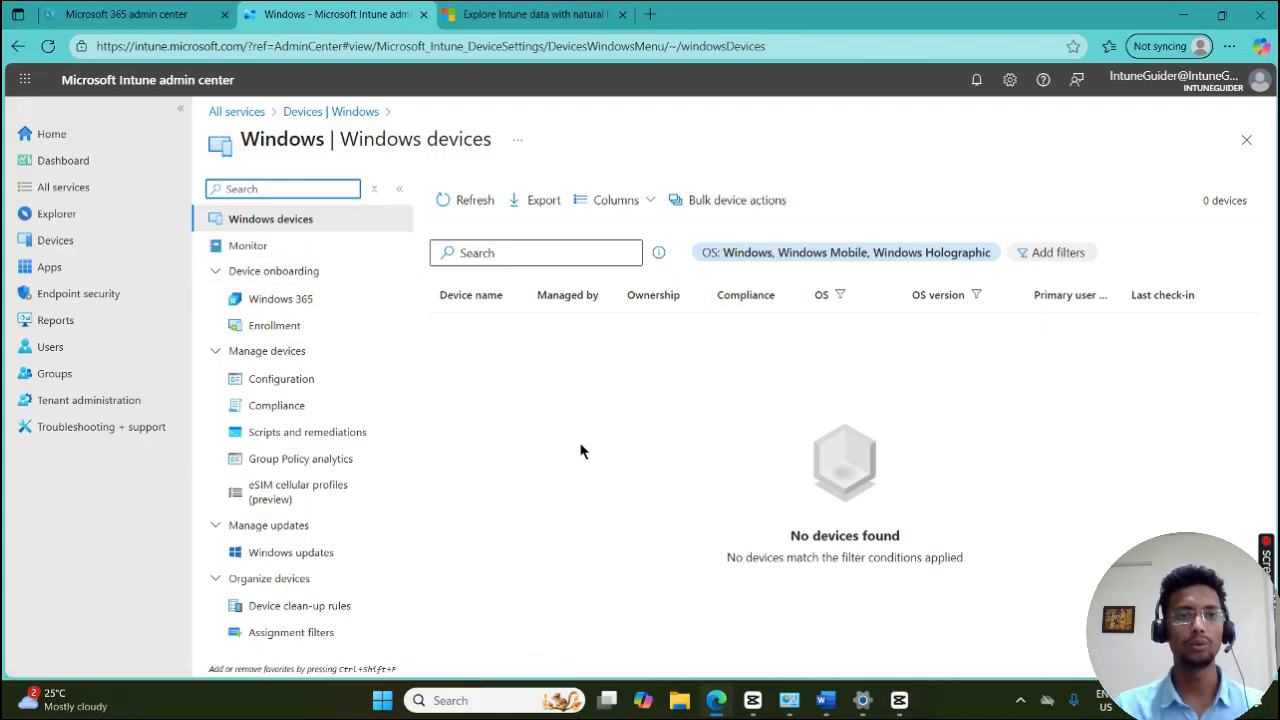
{"action": "left_click", "coordinate": [290, 248]}
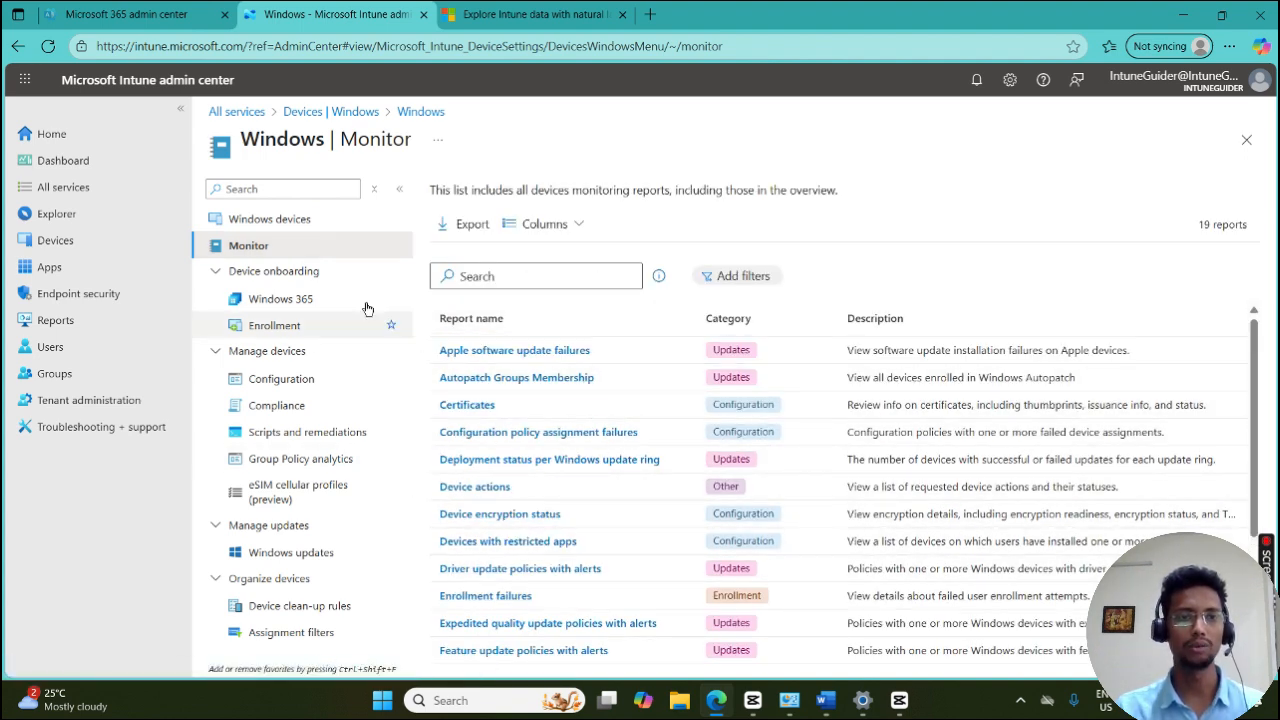
{"action": "left_click", "coordinate": [305, 299]}
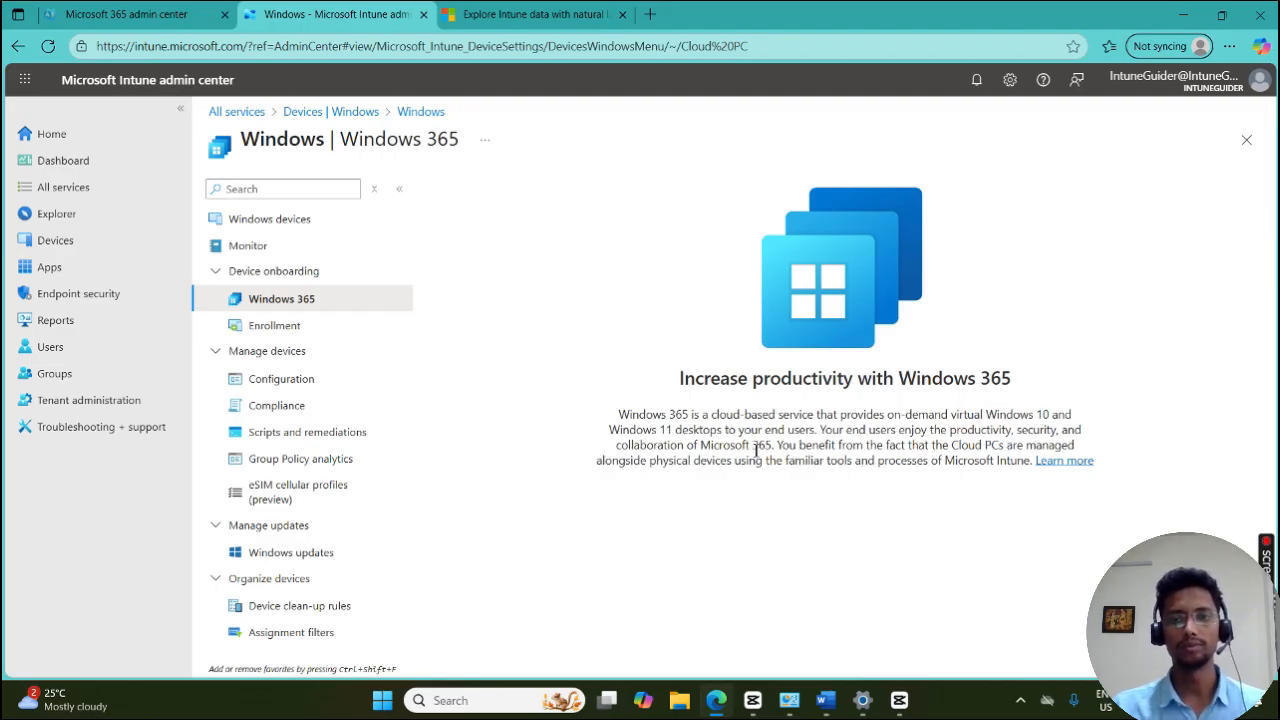
{"action": "left_click_drag", "start_coordinate": [676, 378], "coordinate": [1141, 467]}
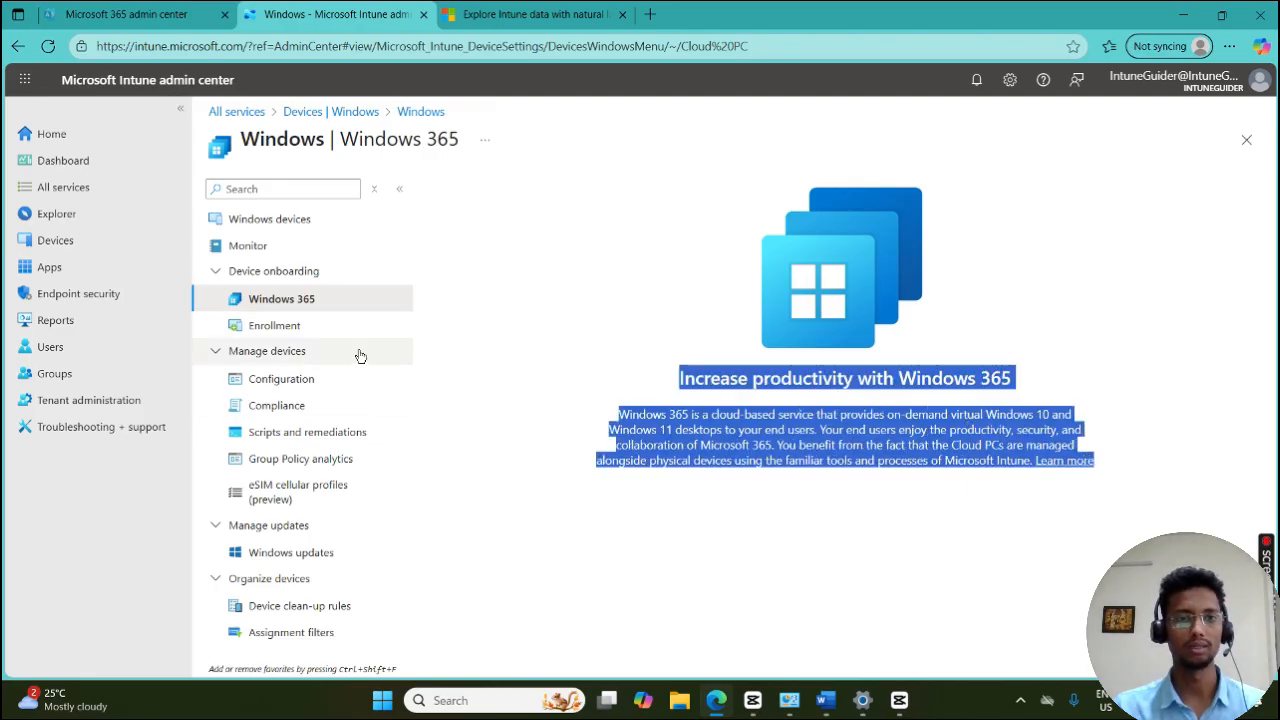
Open the Windows Enrollment page and examine its enrollment options and the Windows Autopilot sections.
{"action": "left_click", "coordinate": [314, 332]}
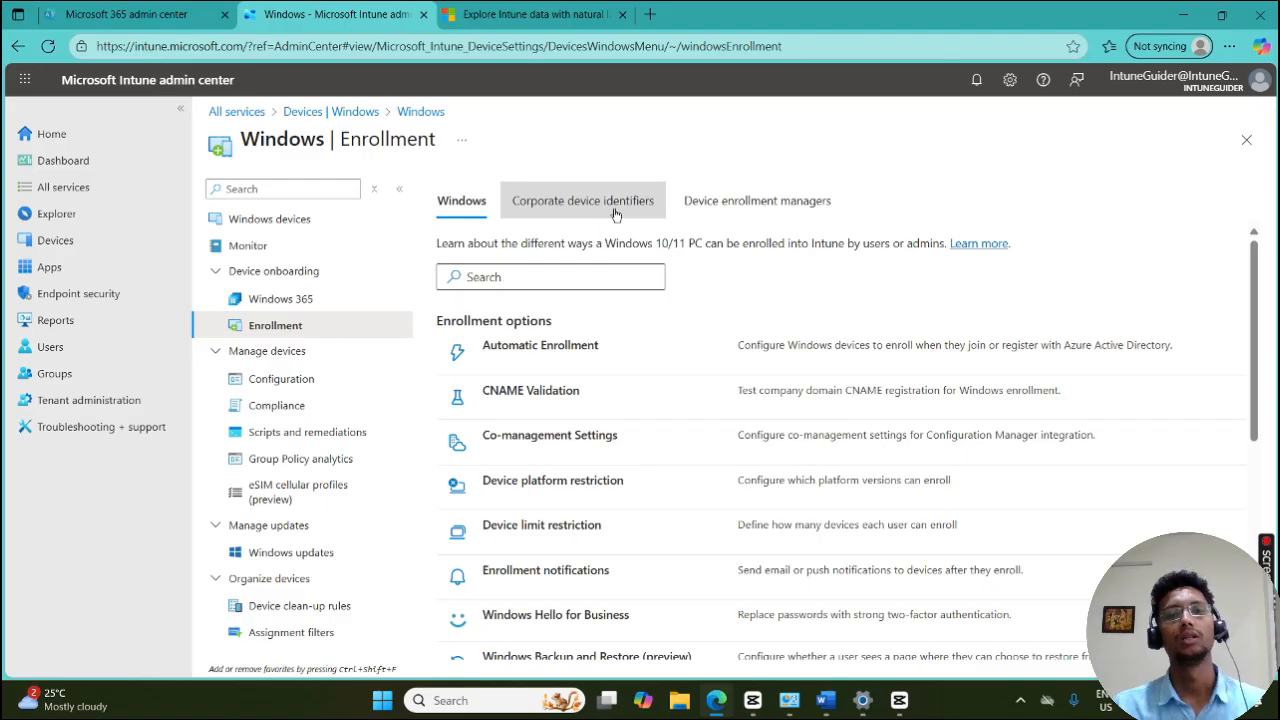
{"action": "scroll", "coordinate": [626, 531], "scroll_direction": "down", "scroll_amount": 4}
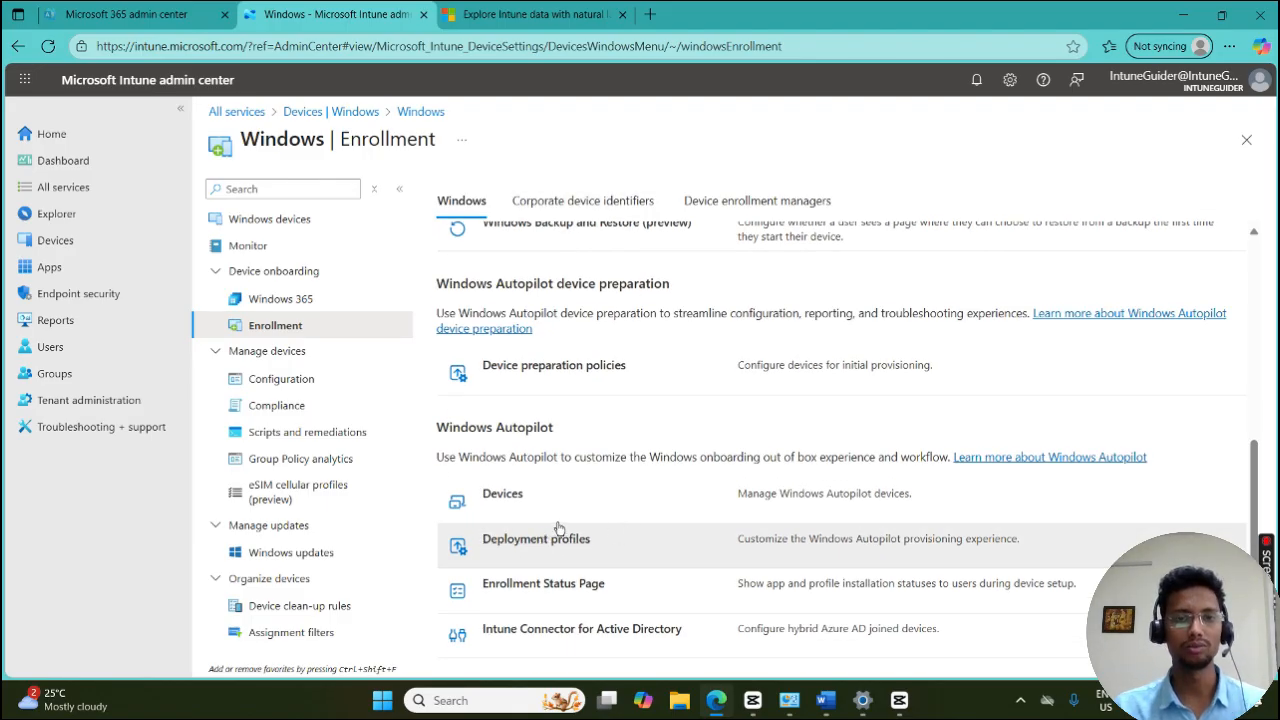
{"action": "scroll", "coordinate": [550, 515], "scroll_direction": "up", "scroll_amount": 1}
{"action": "scroll", "coordinate": [545, 496], "scroll_direction": "up", "scroll_amount": 5}
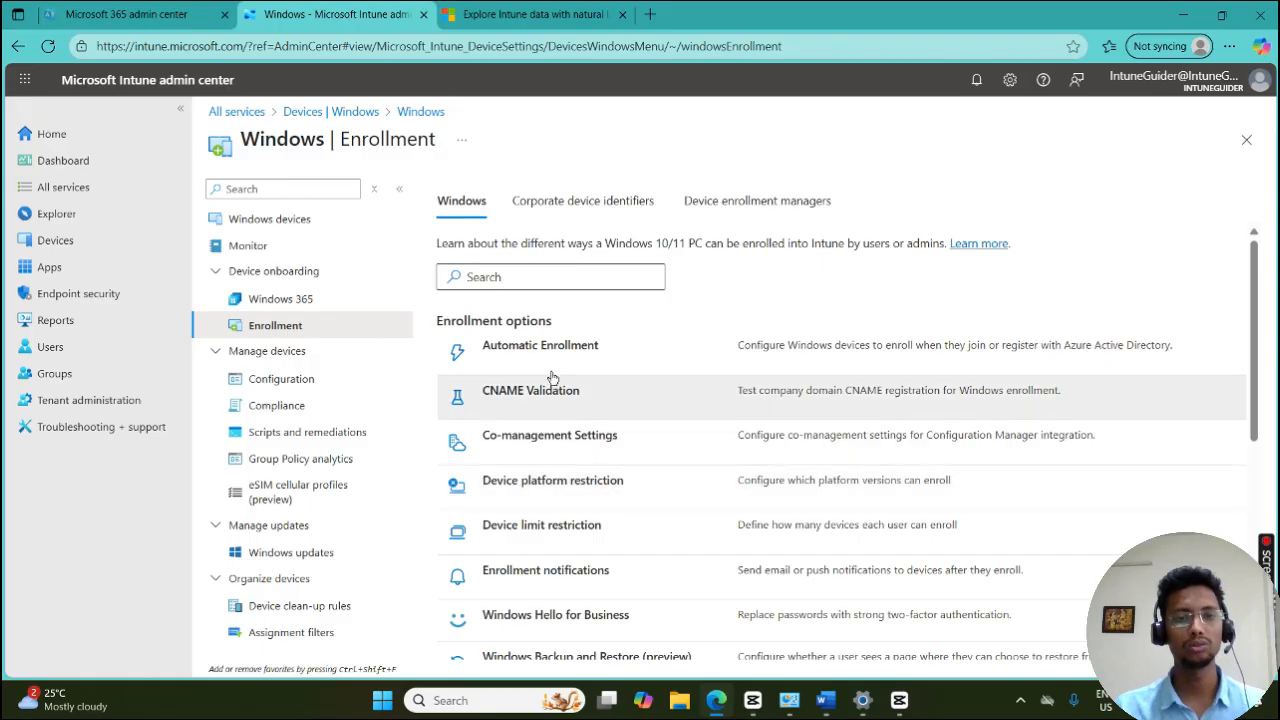
View the manual entry form for corporate device identifiers, choose Serial number as identifier type, and discard the form.
{"action": "left_click", "coordinate": [585, 205]}
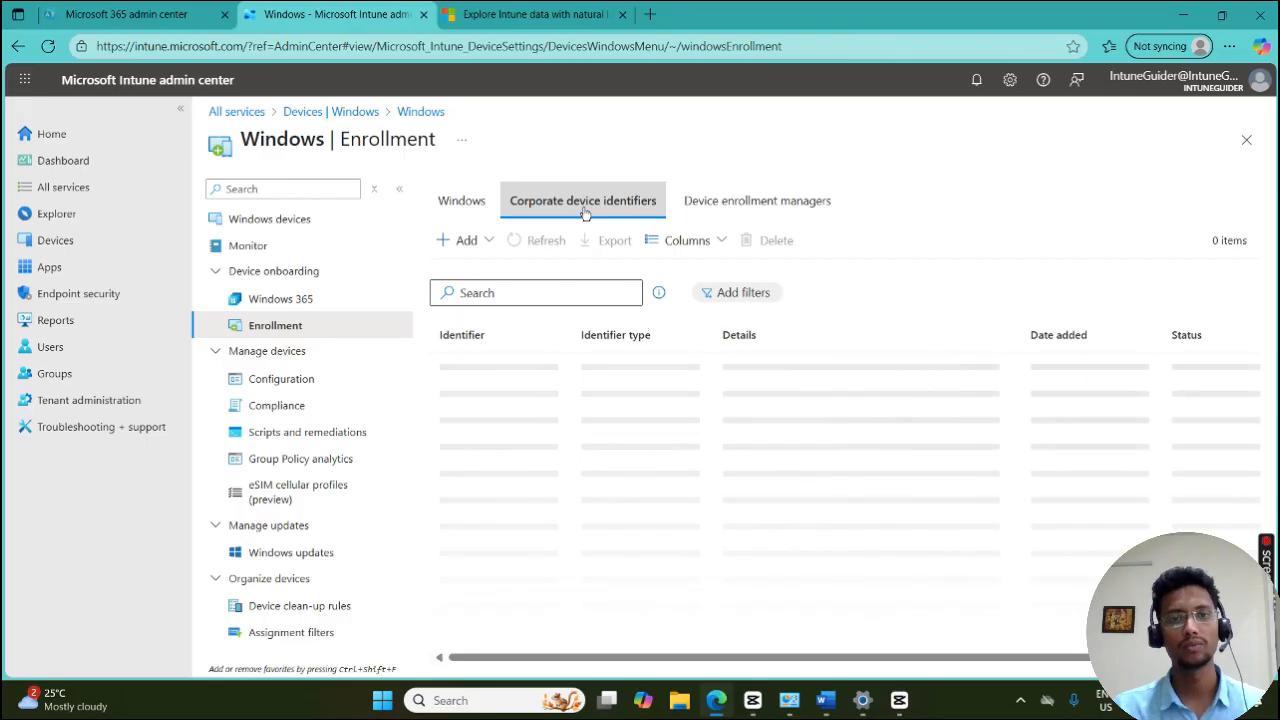
{"action": "left_click", "coordinate": [470, 246]}
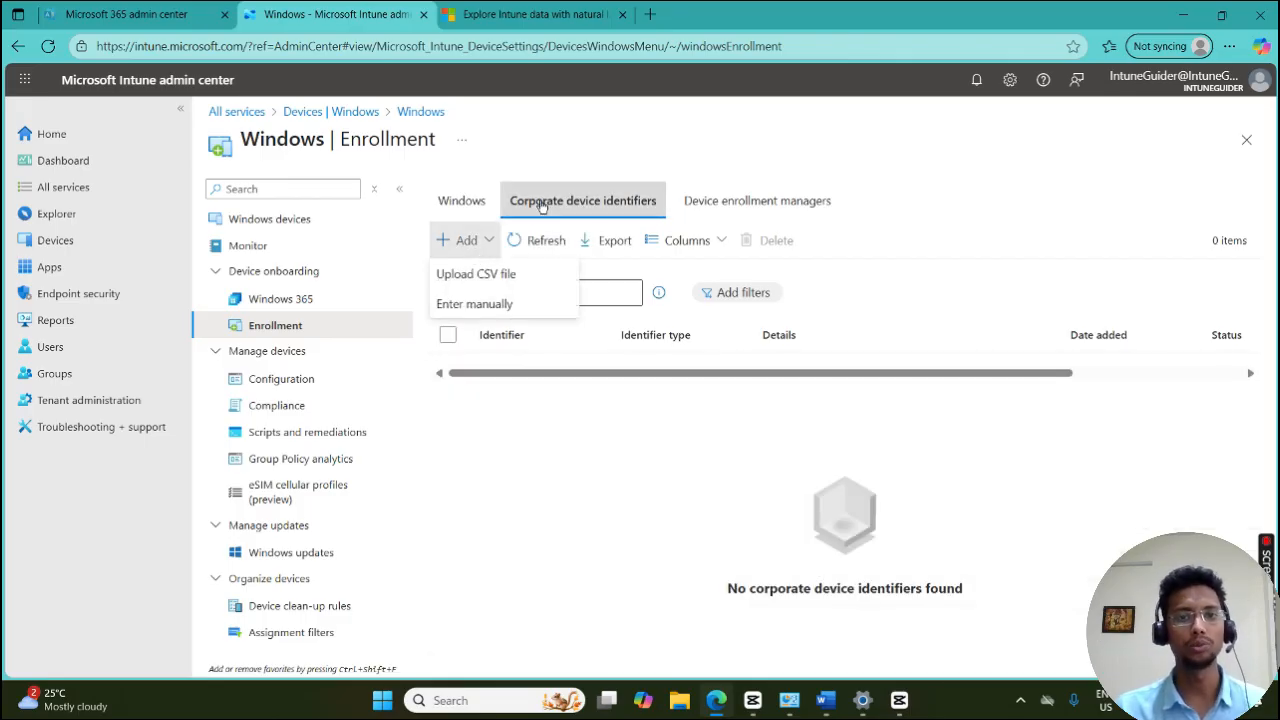
{"action": "left_click", "coordinate": [507, 307]}
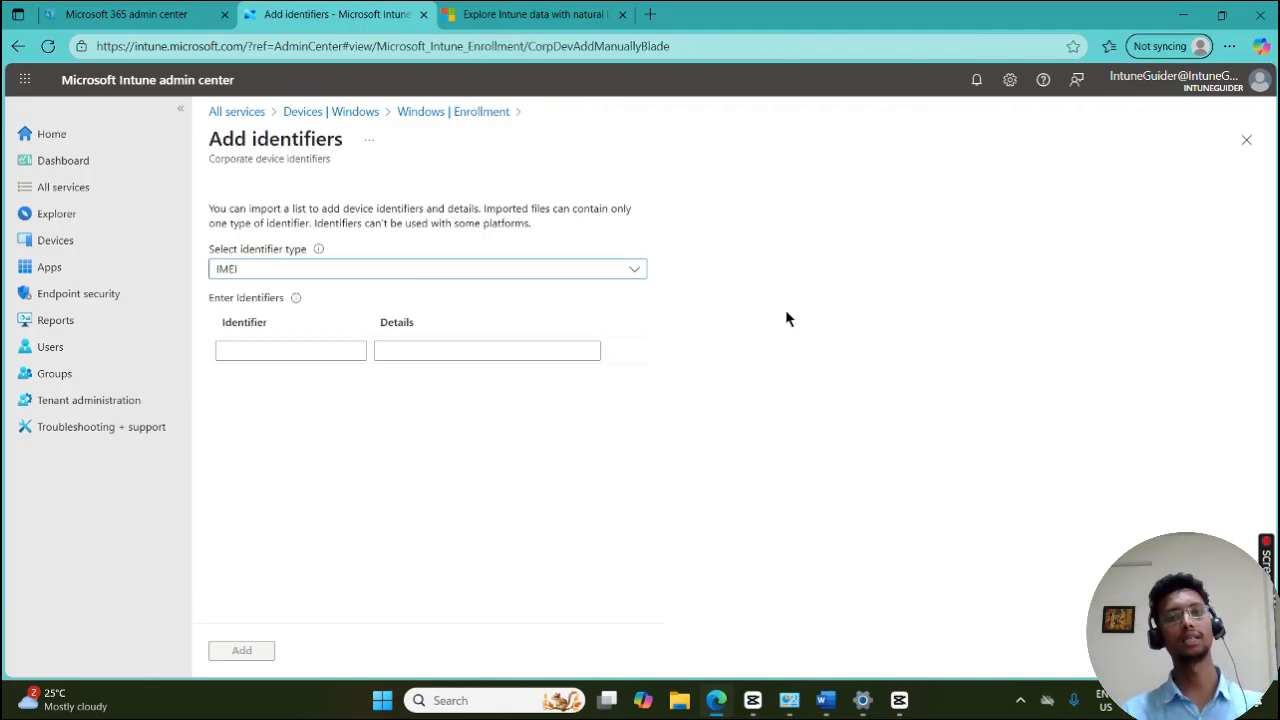
{"action": "left_click", "coordinate": [560, 269]}
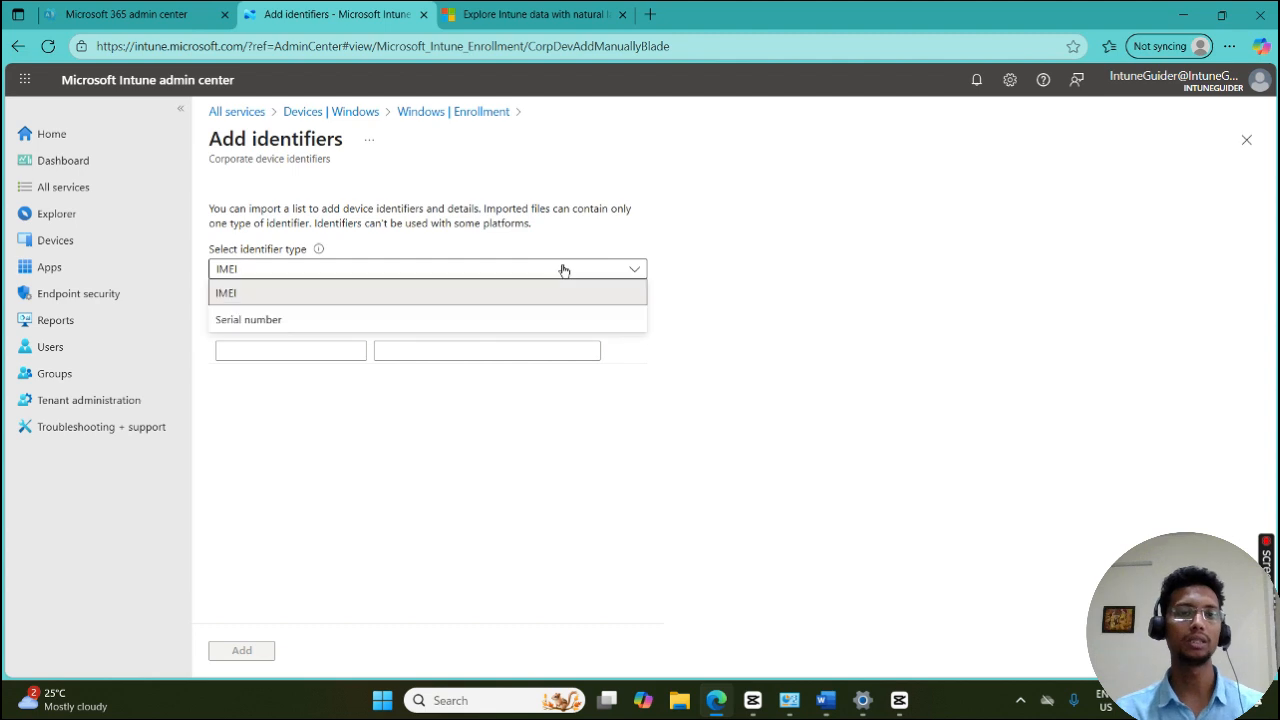
{"action": "left_click", "coordinate": [290, 321]}
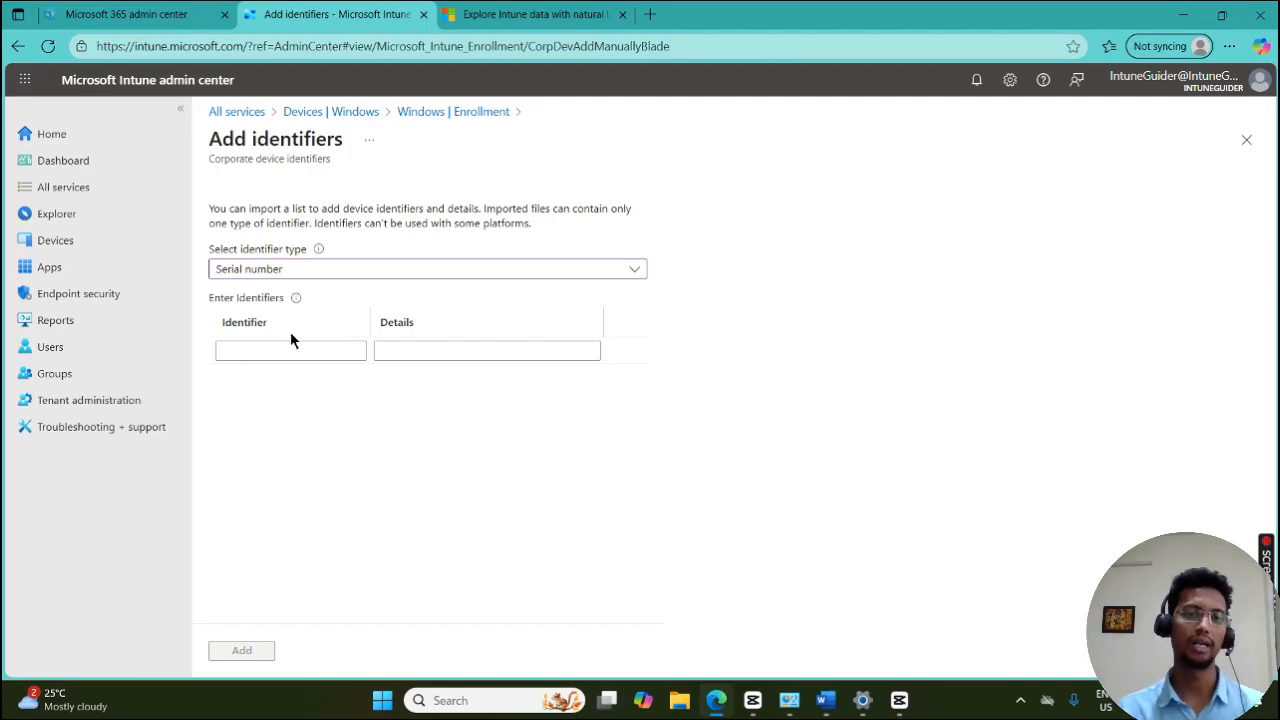
{"action": "left_click", "coordinate": [455, 112]}
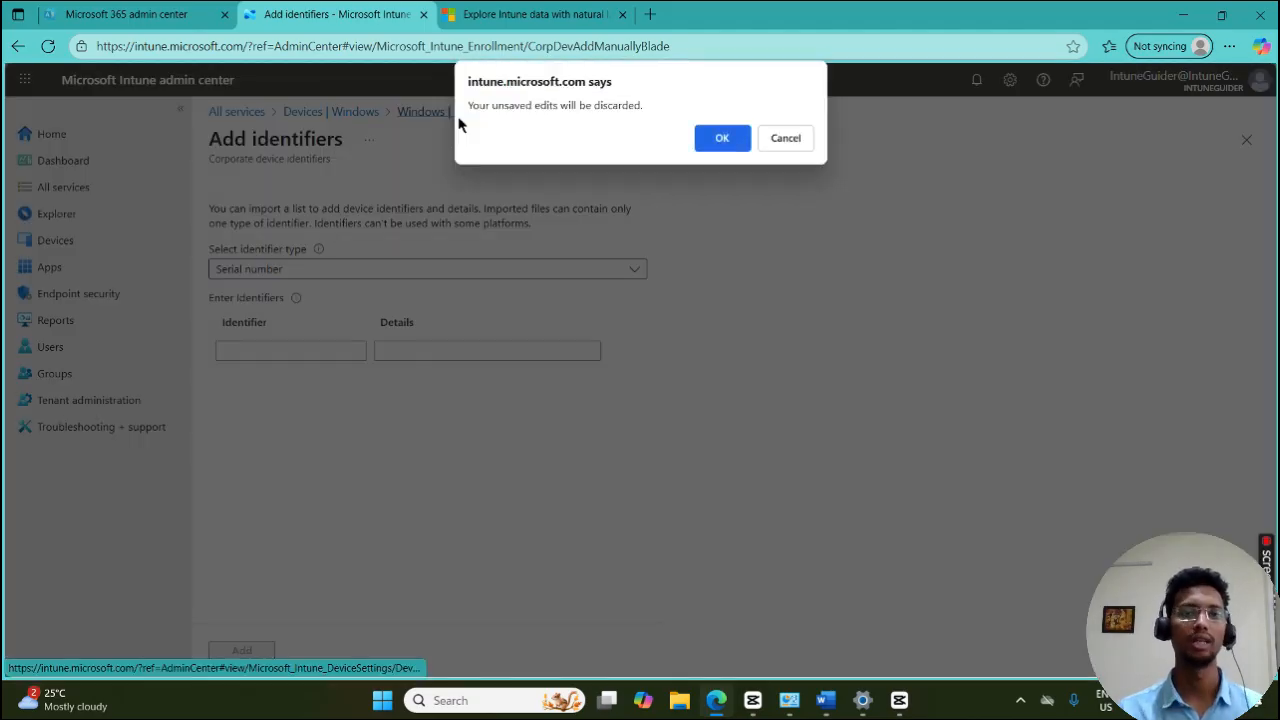
{"action": "left_click", "coordinate": [727, 135]}
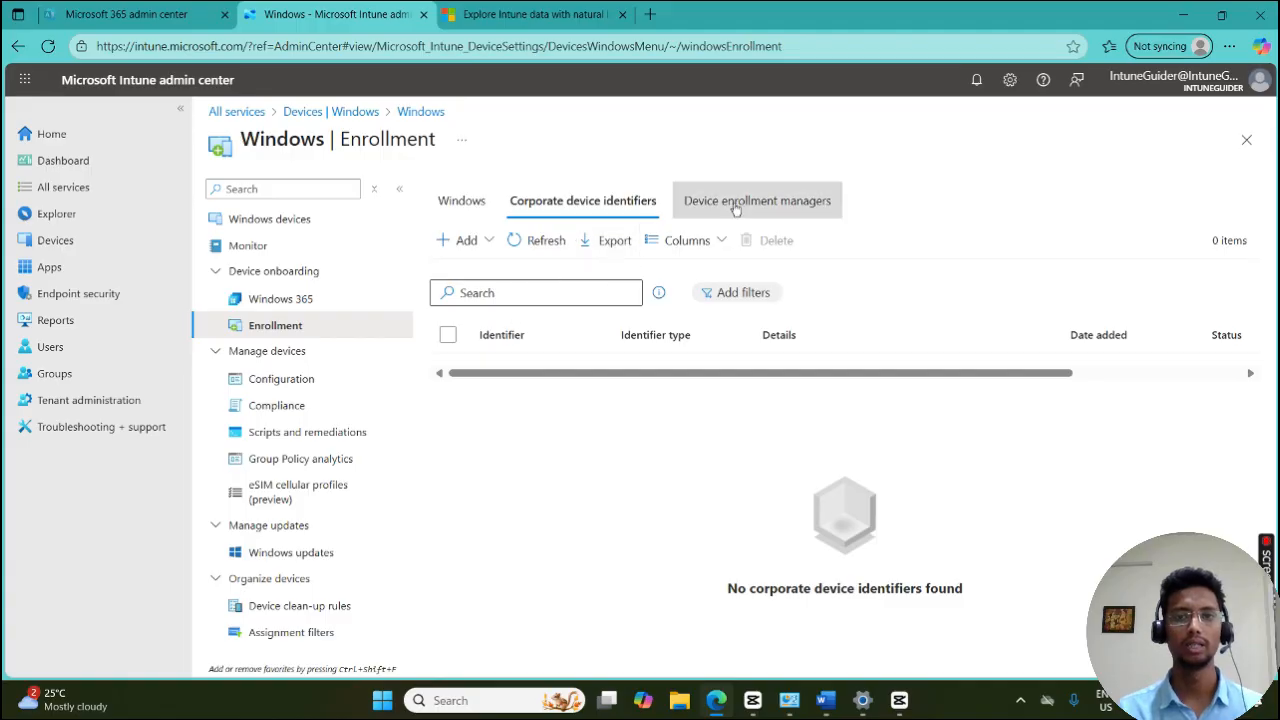
View the device enrollment managers and their Add User form, close it unfilled, and return to the Windows enrollment options.
{"action": "left_click", "coordinate": [740, 207]}
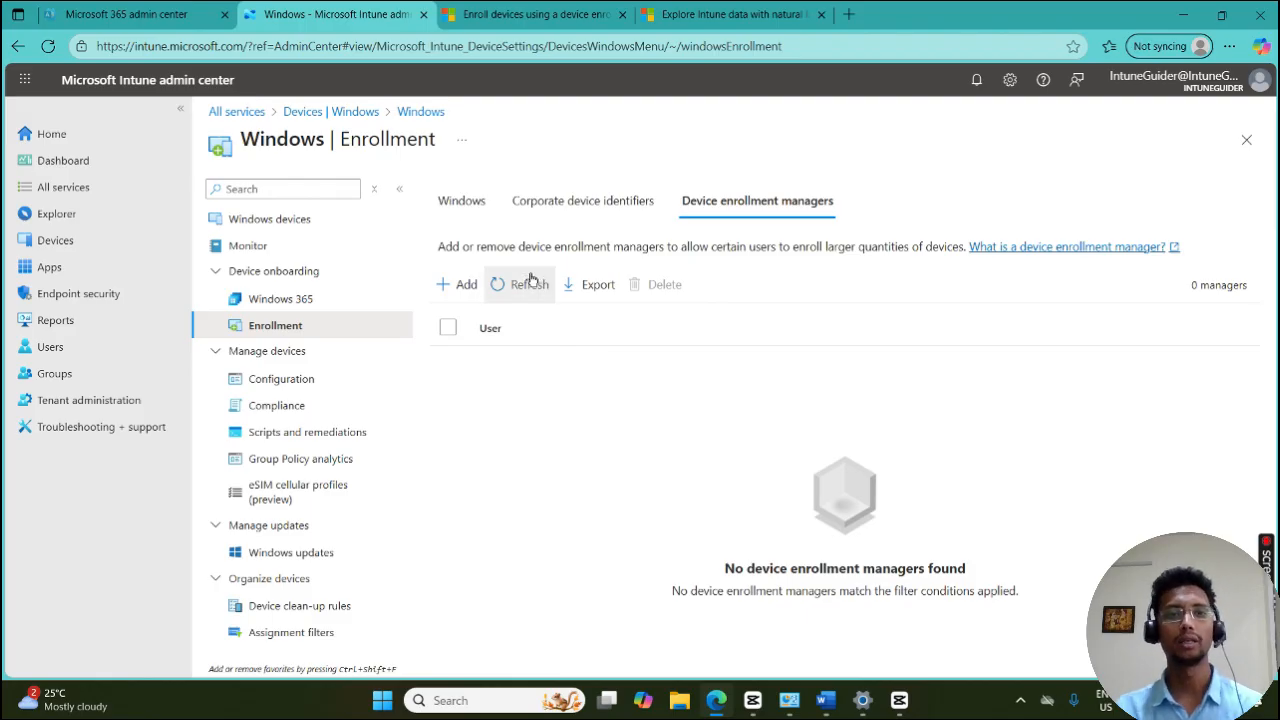
{"action": "left_click", "coordinate": [460, 285]}
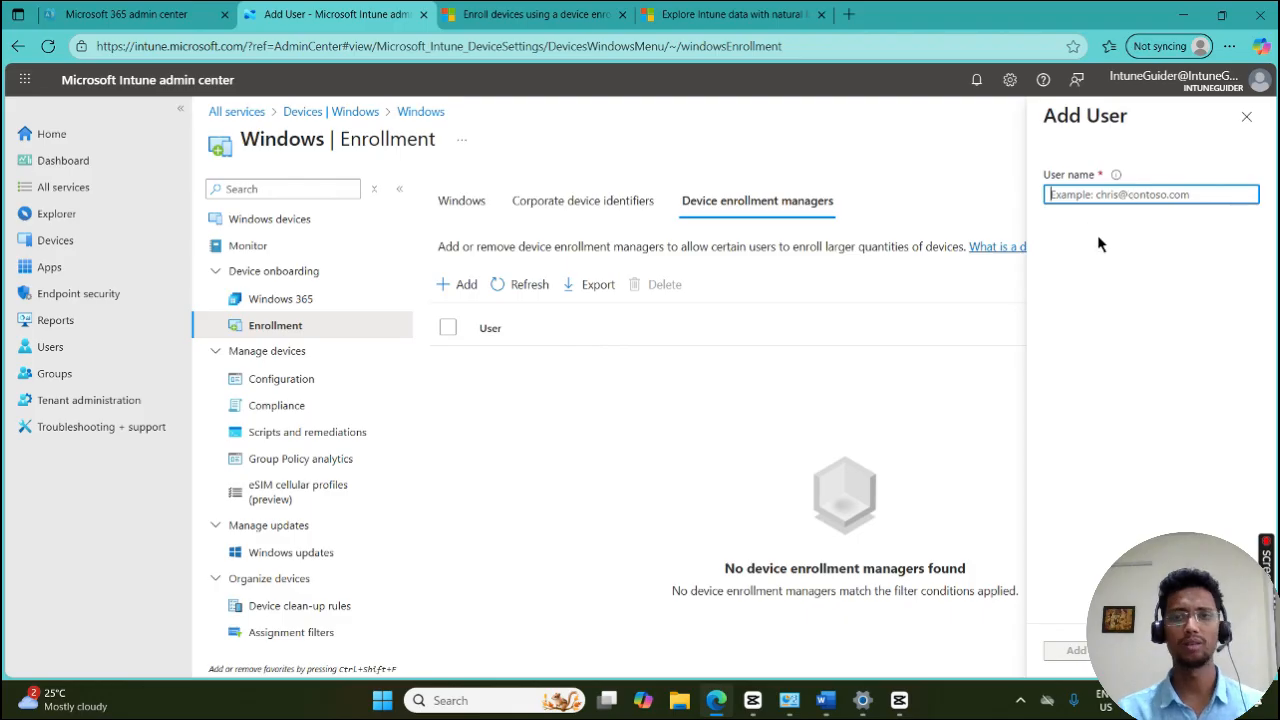
{"action": "left_click", "coordinate": [1246, 116]}
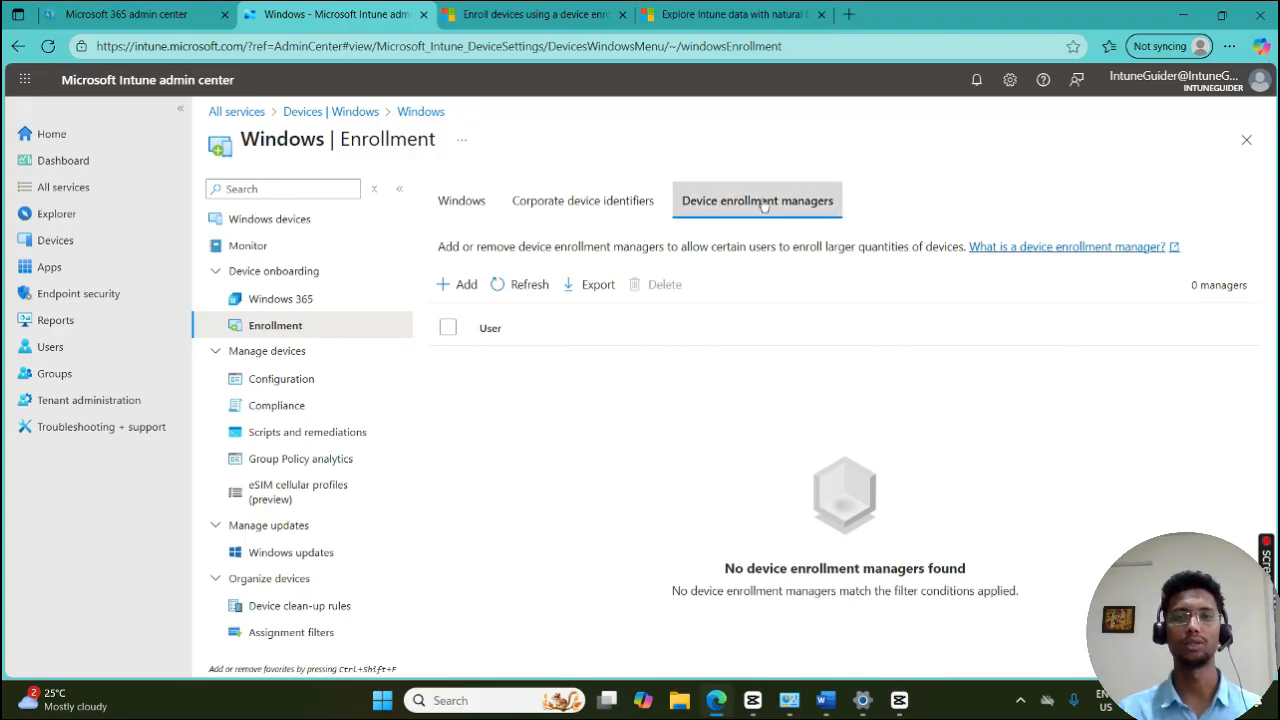
{"action": "left_click", "coordinate": [461, 200]}
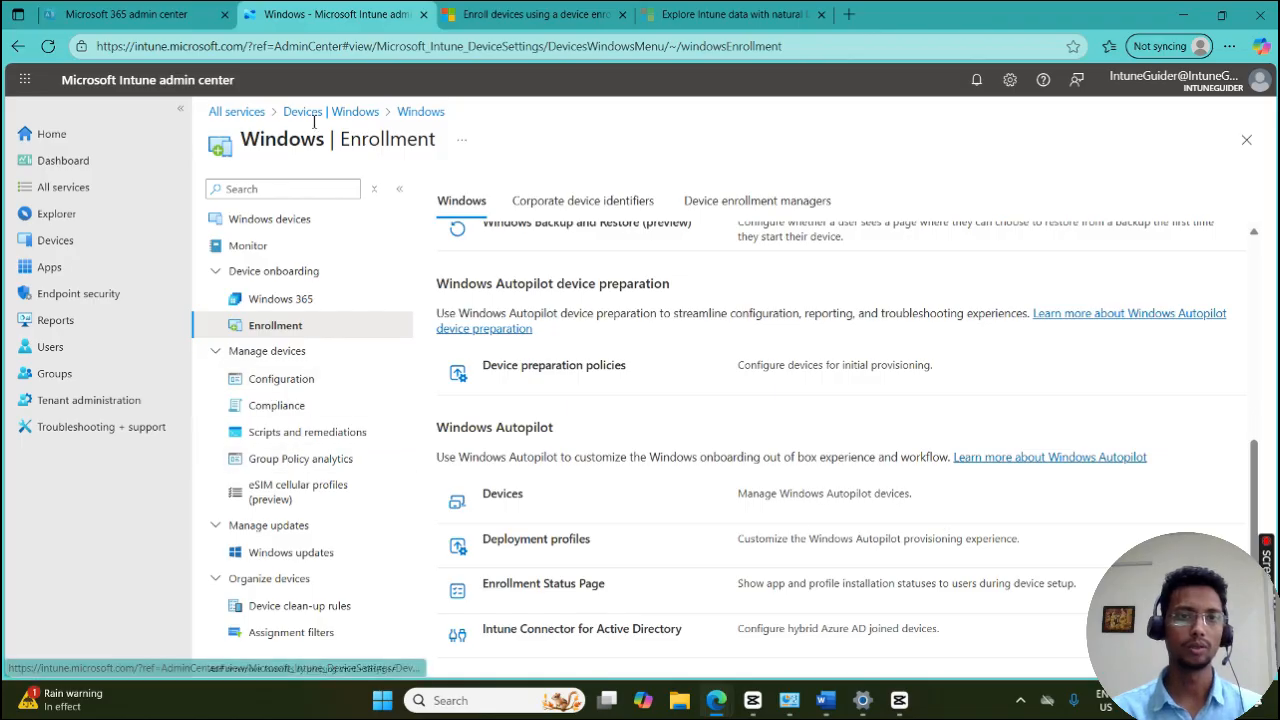
From the Devices overview, view the iOS/iPadOS, macOS and Linux platform device pages one after another.
{"action": "left_click", "coordinate": [358, 112]}
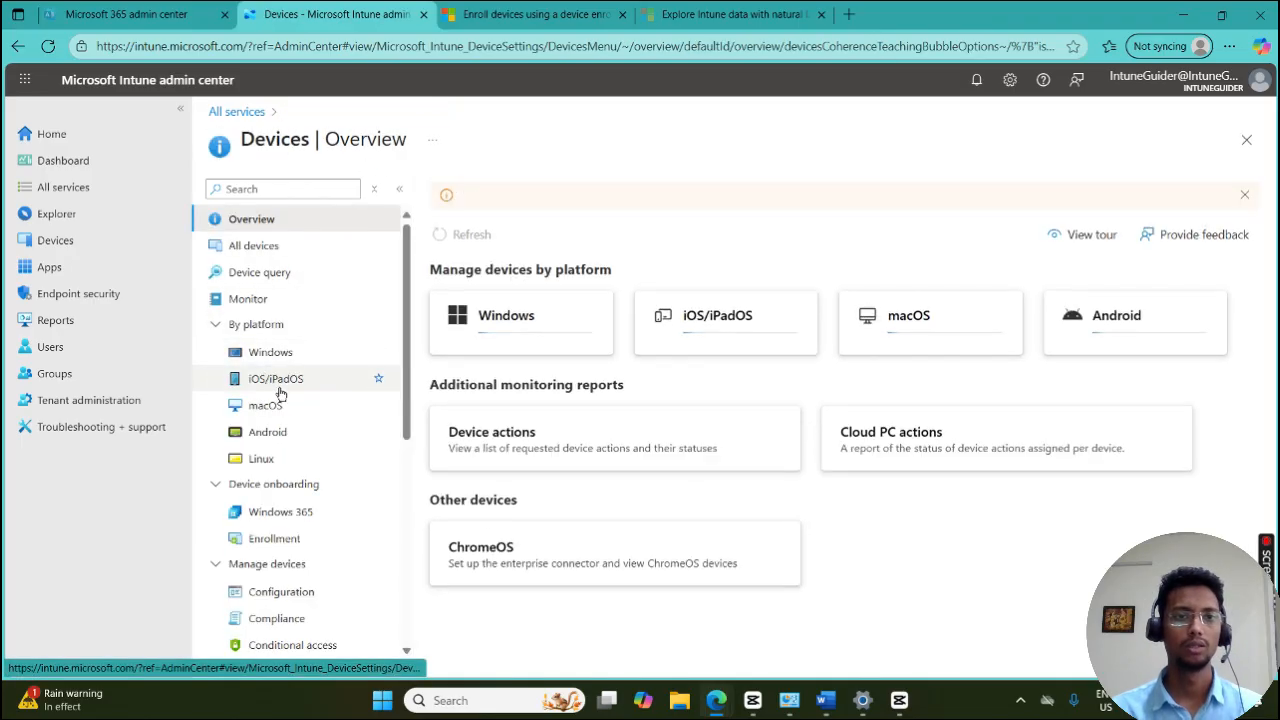
{"action": "left_click", "coordinate": [242, 382]}
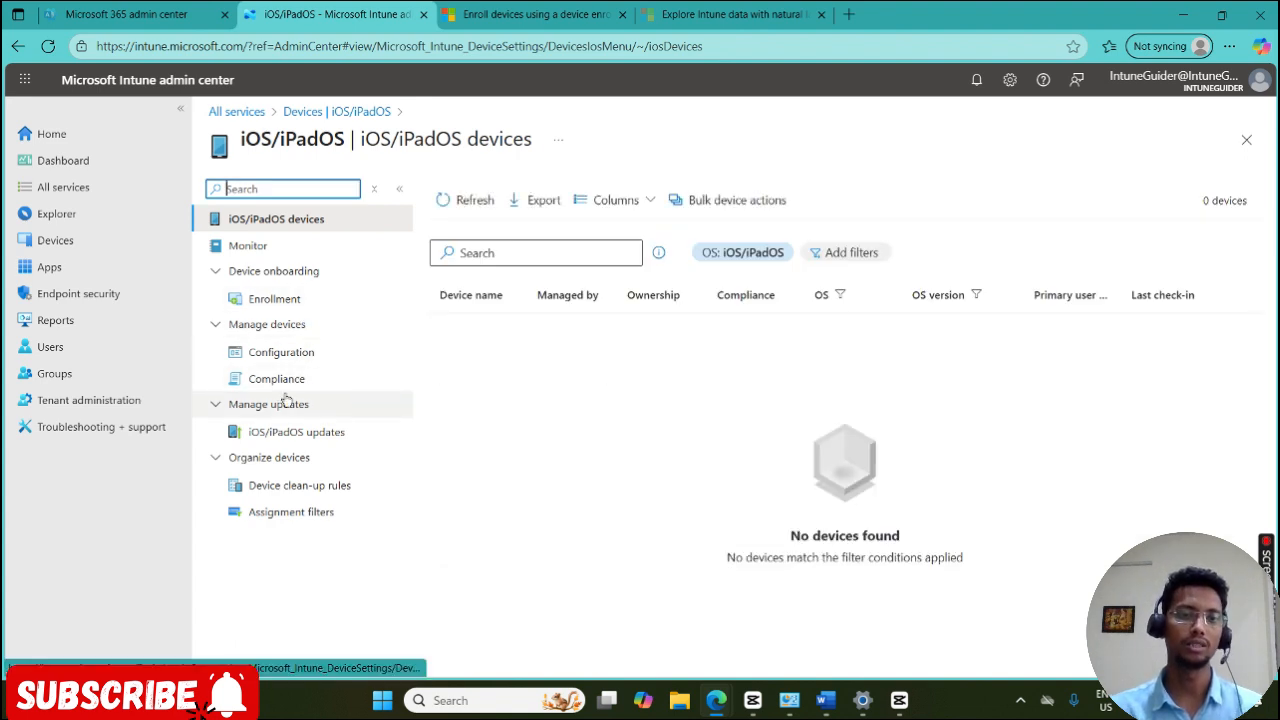
{"action": "left_click", "coordinate": [340, 112]}
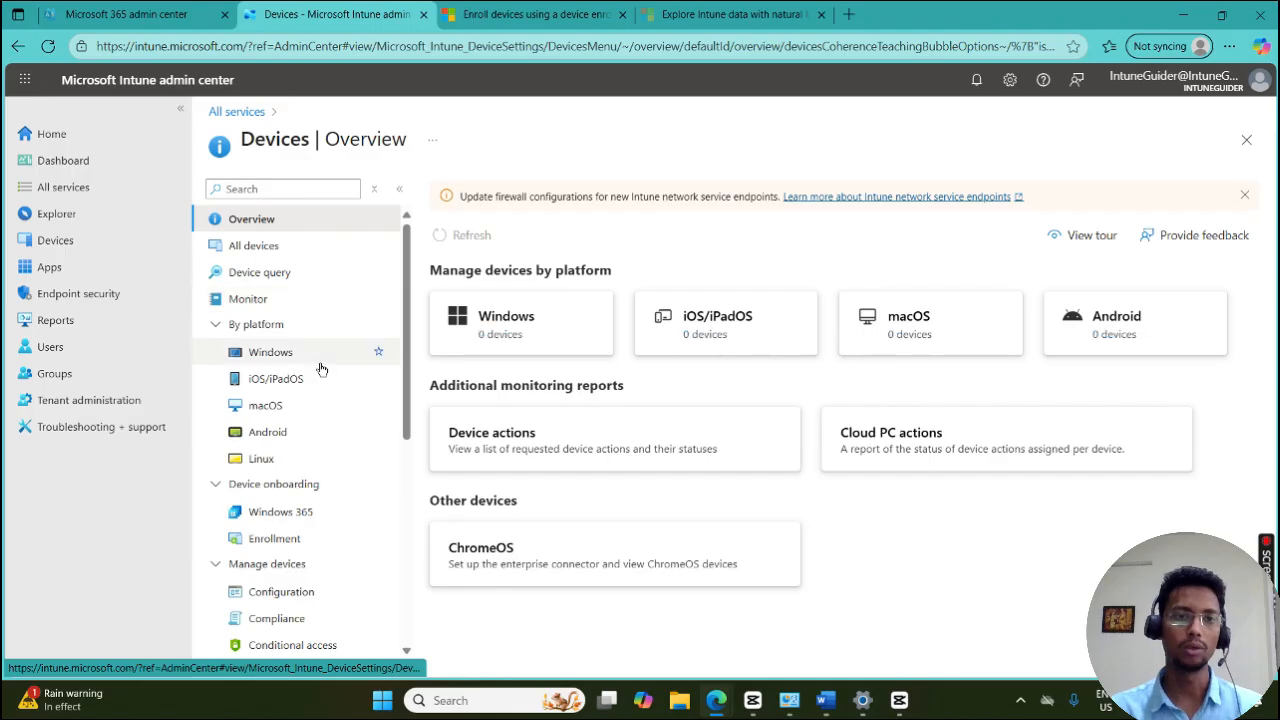
{"action": "left_click", "coordinate": [271, 405]}
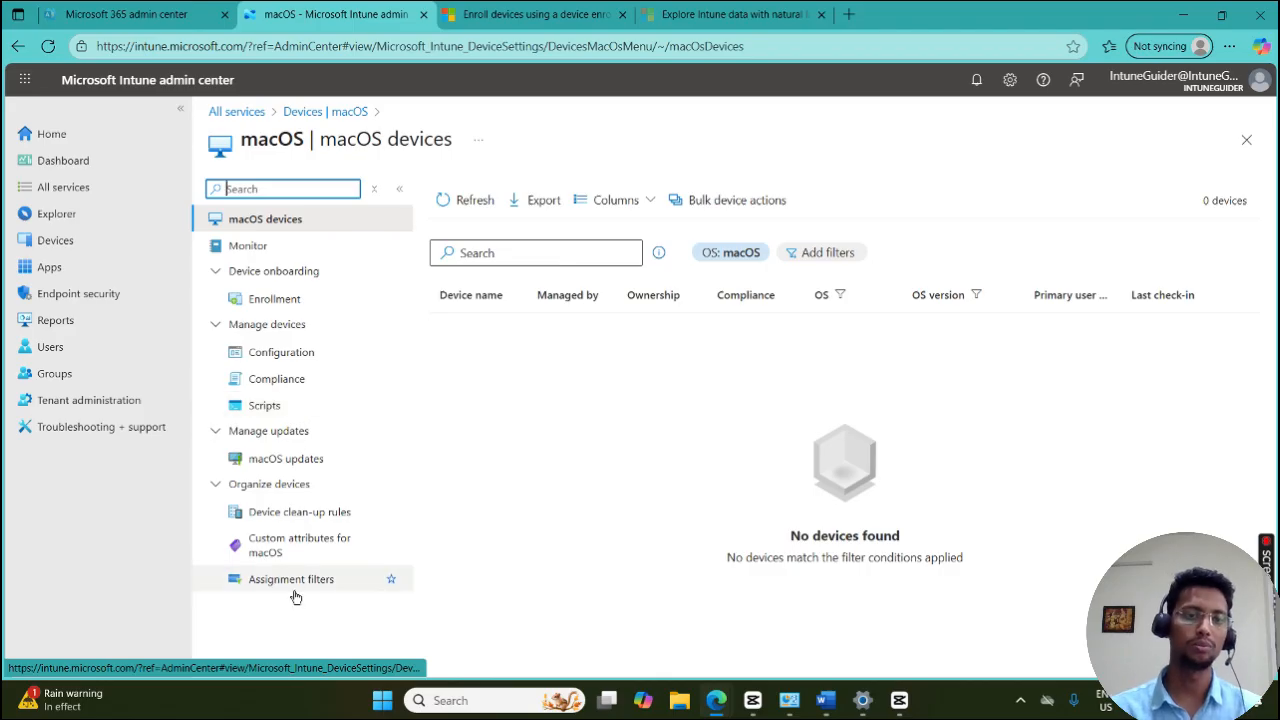
{"action": "left_click", "coordinate": [322, 111]}
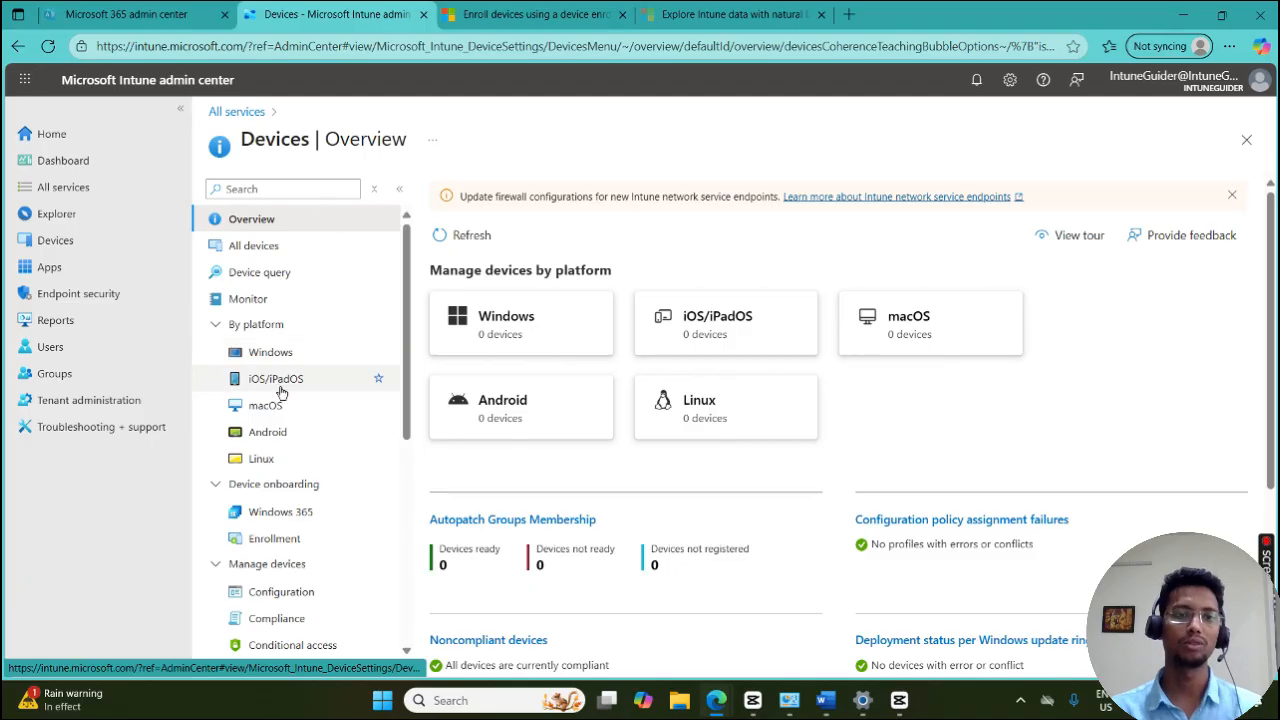
{"action": "scroll", "coordinate": [278, 462], "scroll_direction": "down", "scroll_amount": 3}
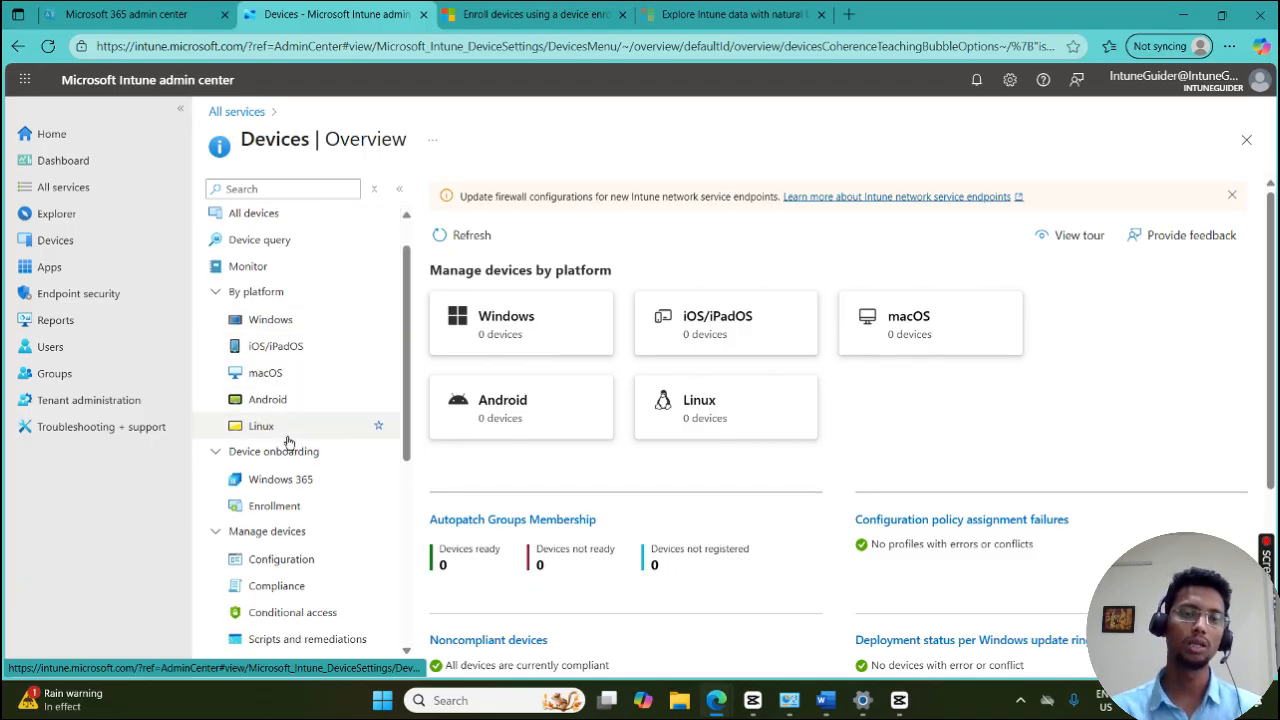
{"action": "left_click", "coordinate": [270, 296]}
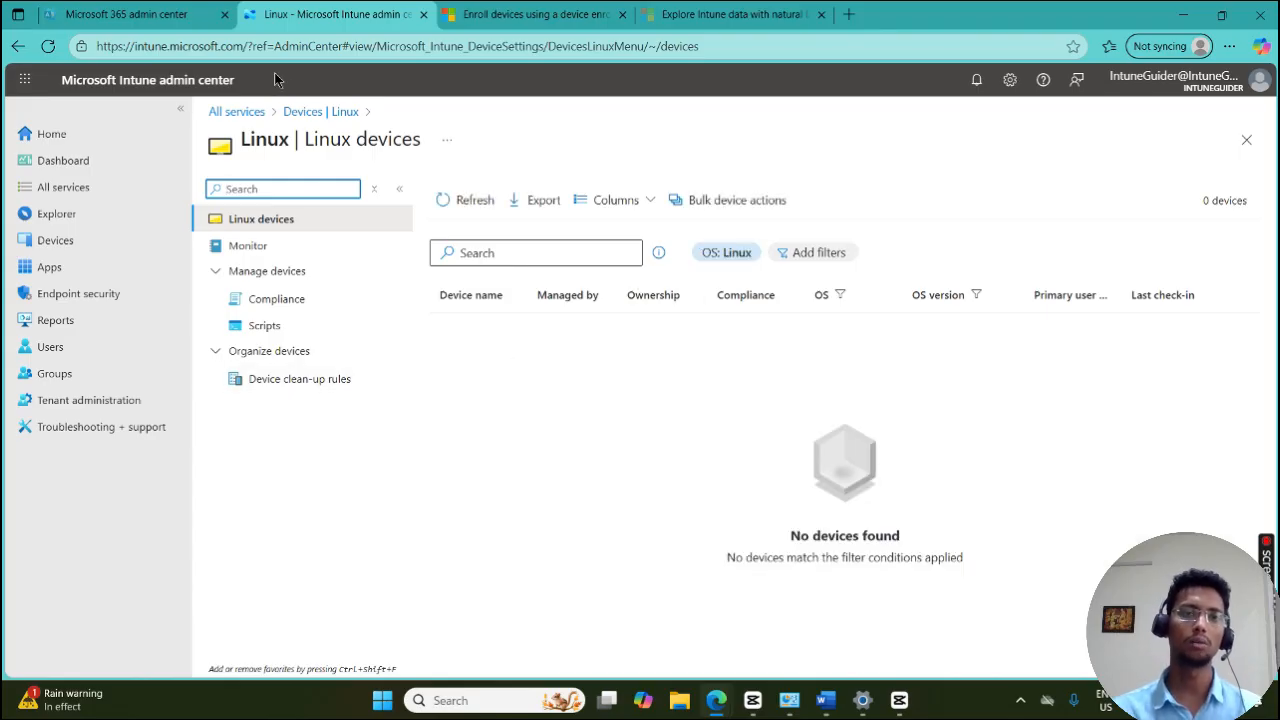
Return to the Devices overview and collapse its Device onboarding and By platform groups.
{"action": "left_click", "coordinate": [305, 112]}
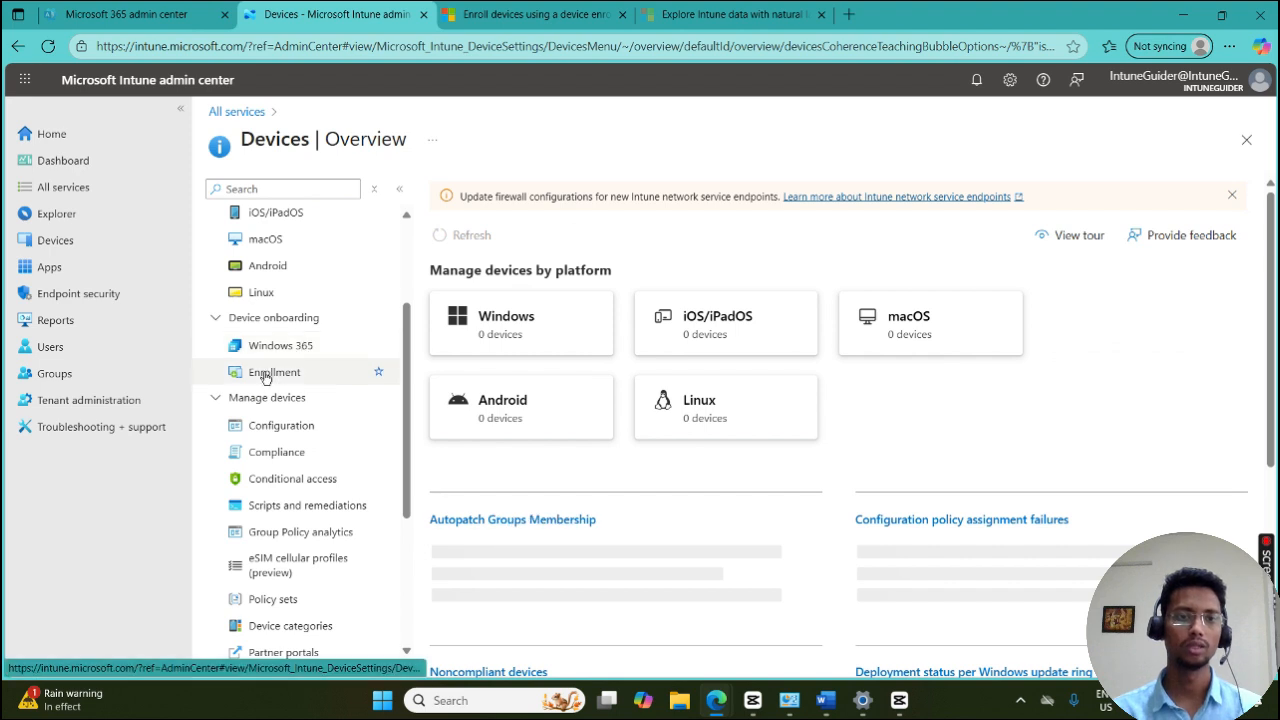
{"action": "scroll", "coordinate": [263, 366], "scroll_direction": "down", "scroll_amount": 1}
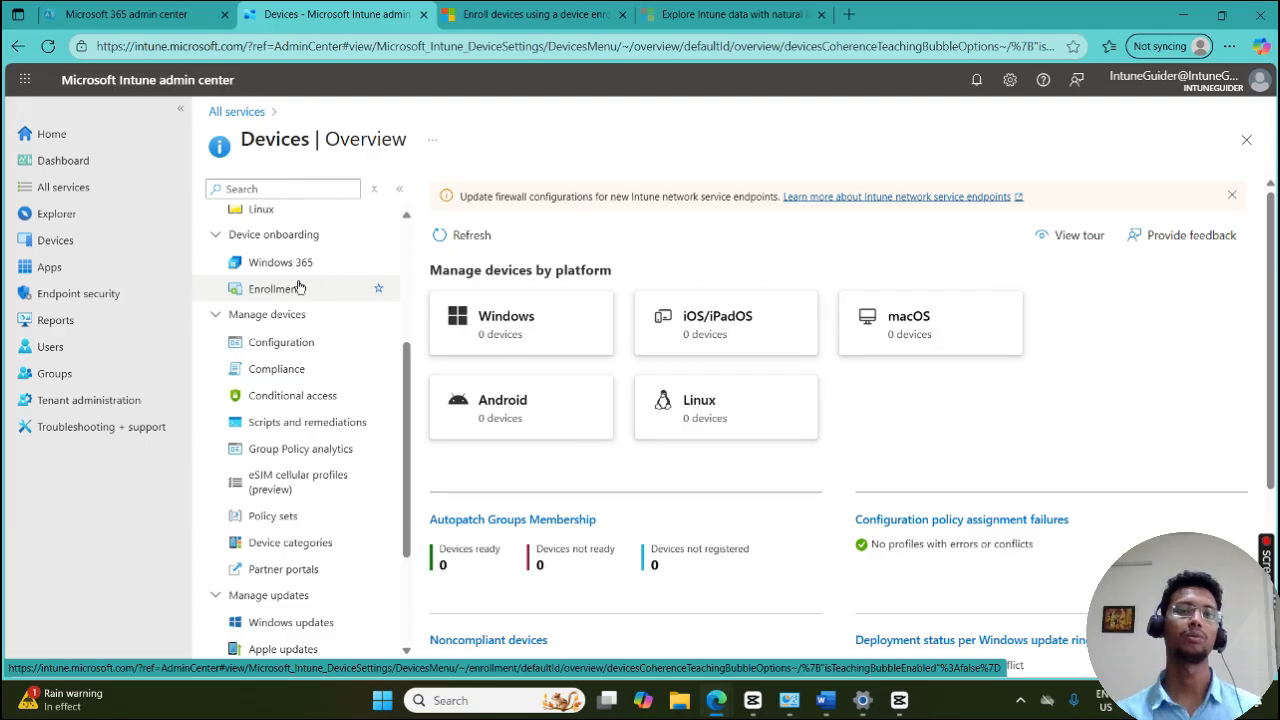
{"action": "left_click", "coordinate": [222, 246]}
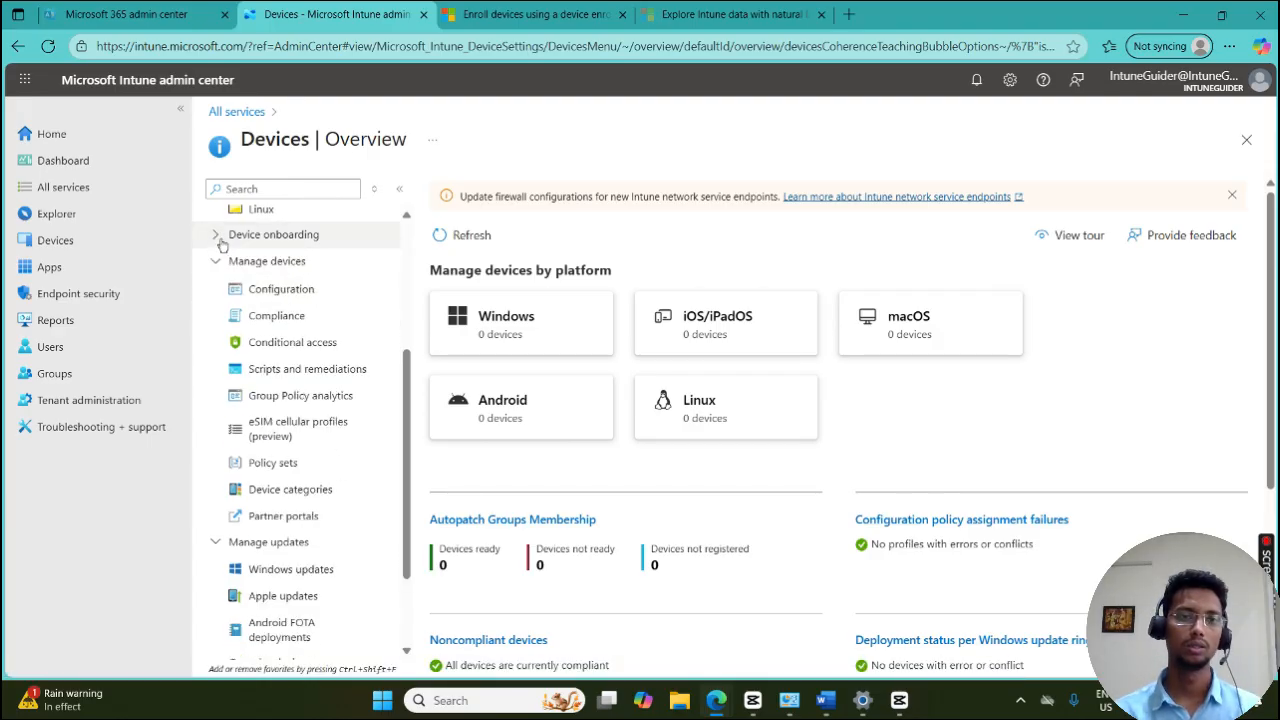
{"action": "scroll", "coordinate": [228, 255], "scroll_direction": "up", "scroll_amount": 3}
{"action": "left_click", "coordinate": [219, 250]}
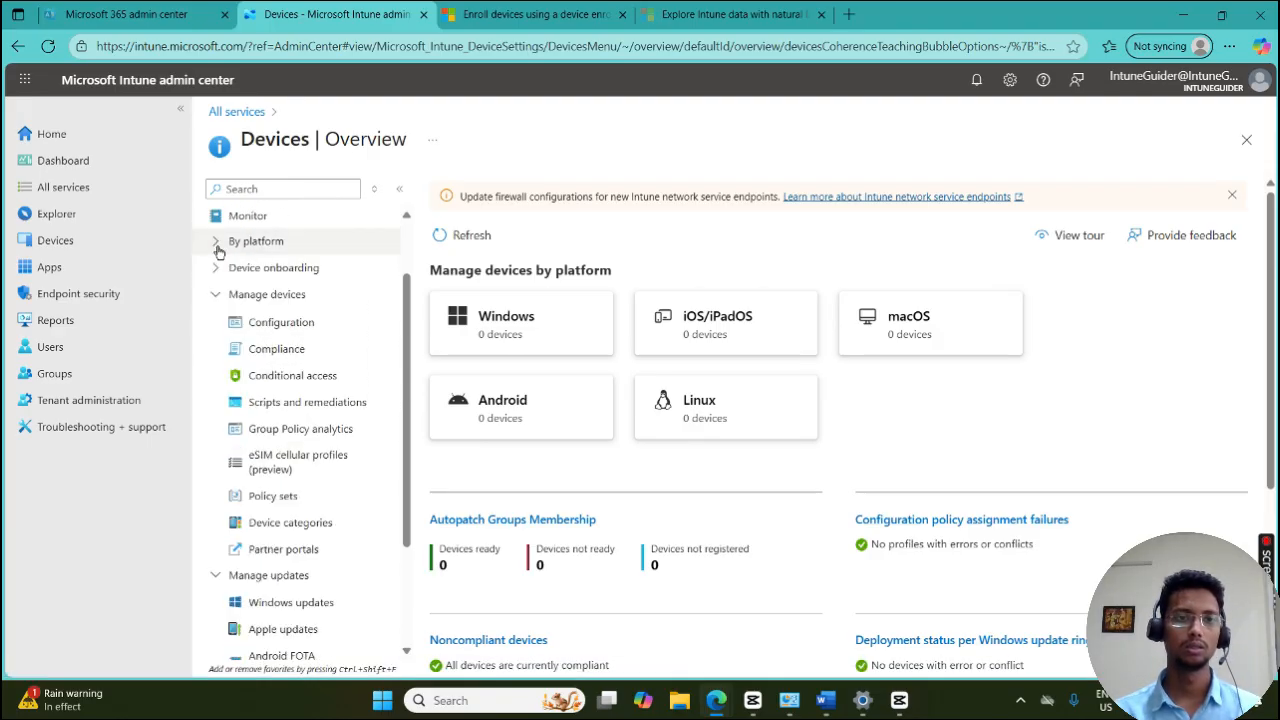
Start a new device configuration policy, choose iOS/iPadOS as its platform, view the available profile types, and discard the profile.
{"action": "left_click", "coordinate": [290, 324]}
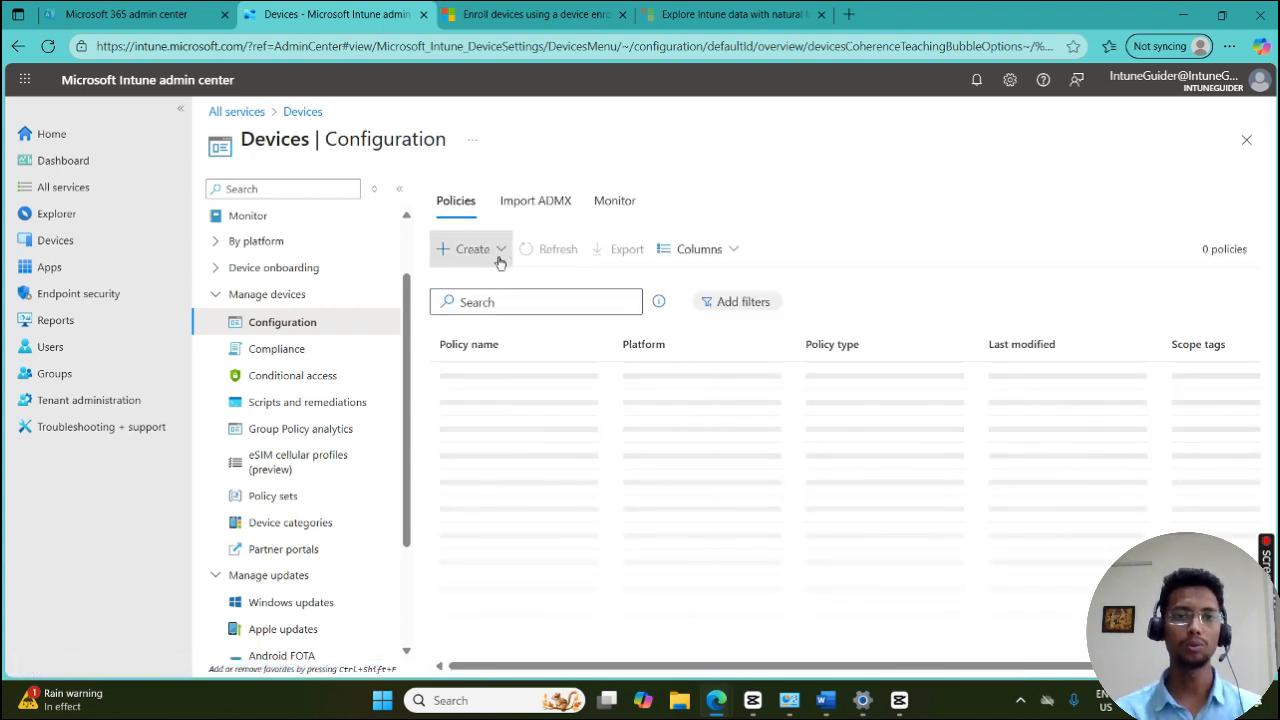
{"action": "left_click", "coordinate": [495, 256]}
{"action": "left_click", "coordinate": [488, 284]}
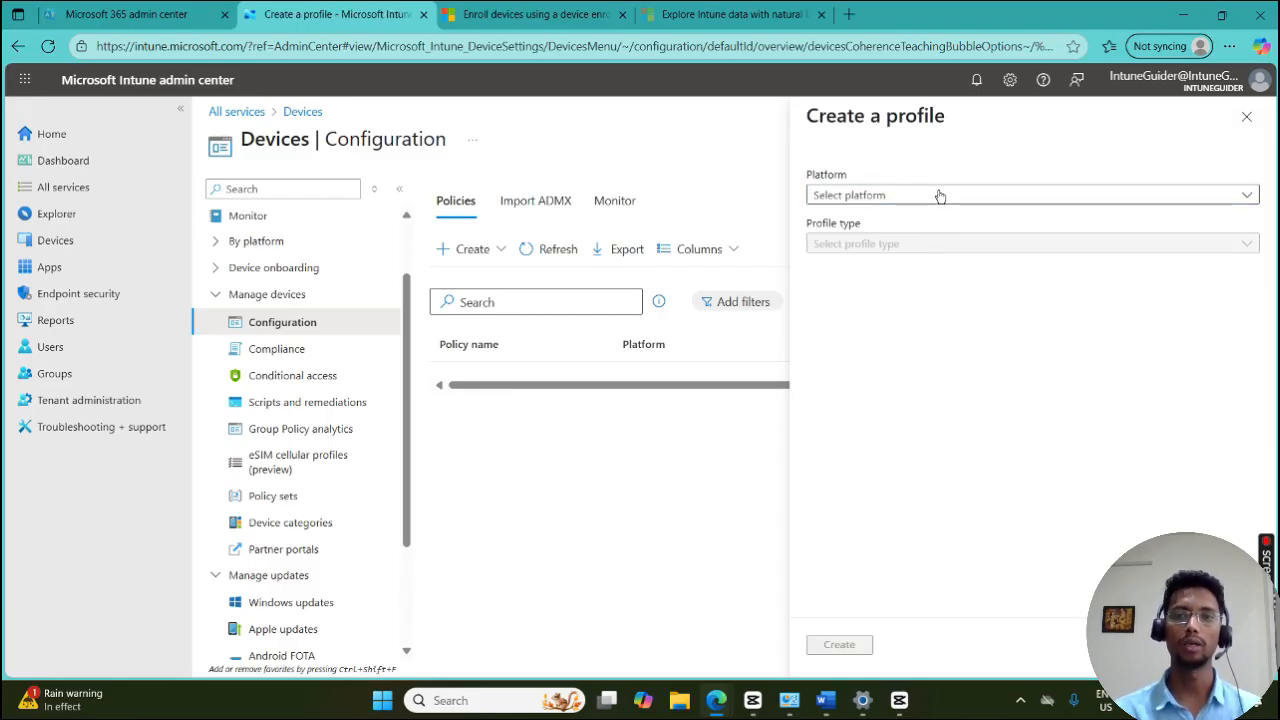
{"action": "left_click", "coordinate": [888, 194]}
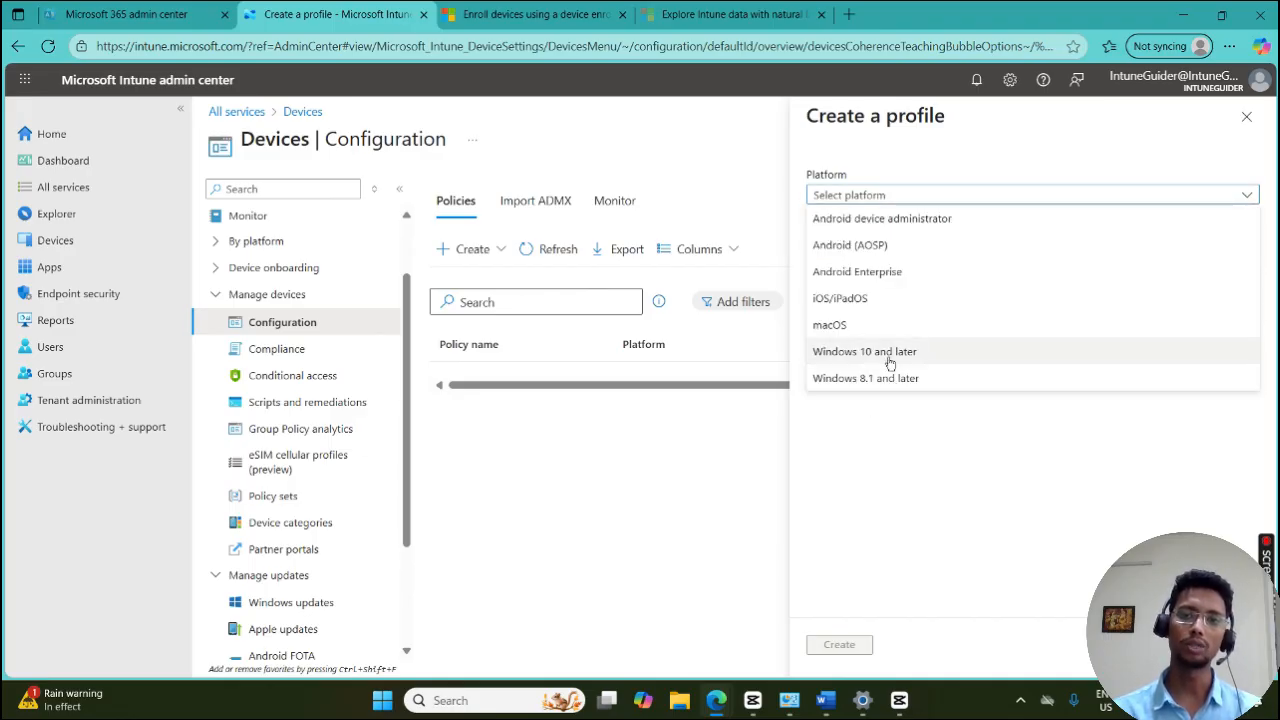
{"action": "left_click", "coordinate": [893, 309]}
{"action": "left_click", "coordinate": [905, 244]}
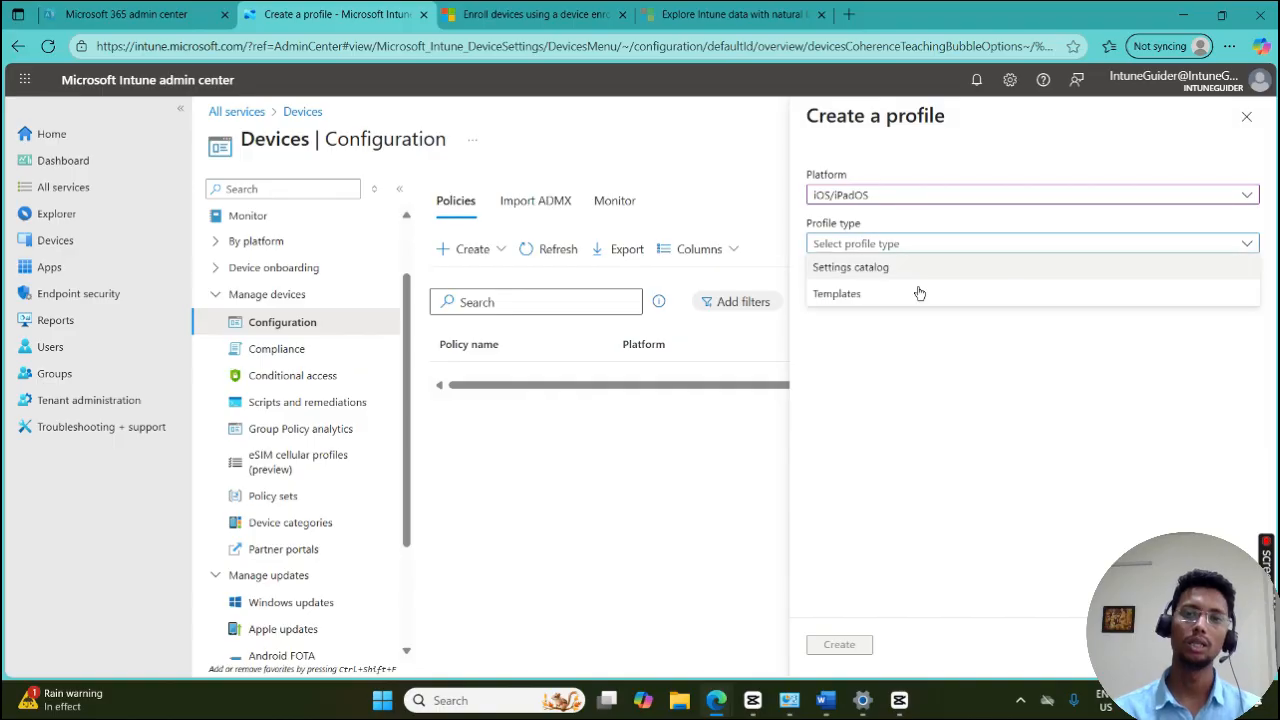
{"action": "left_click", "coordinate": [1246, 116]}
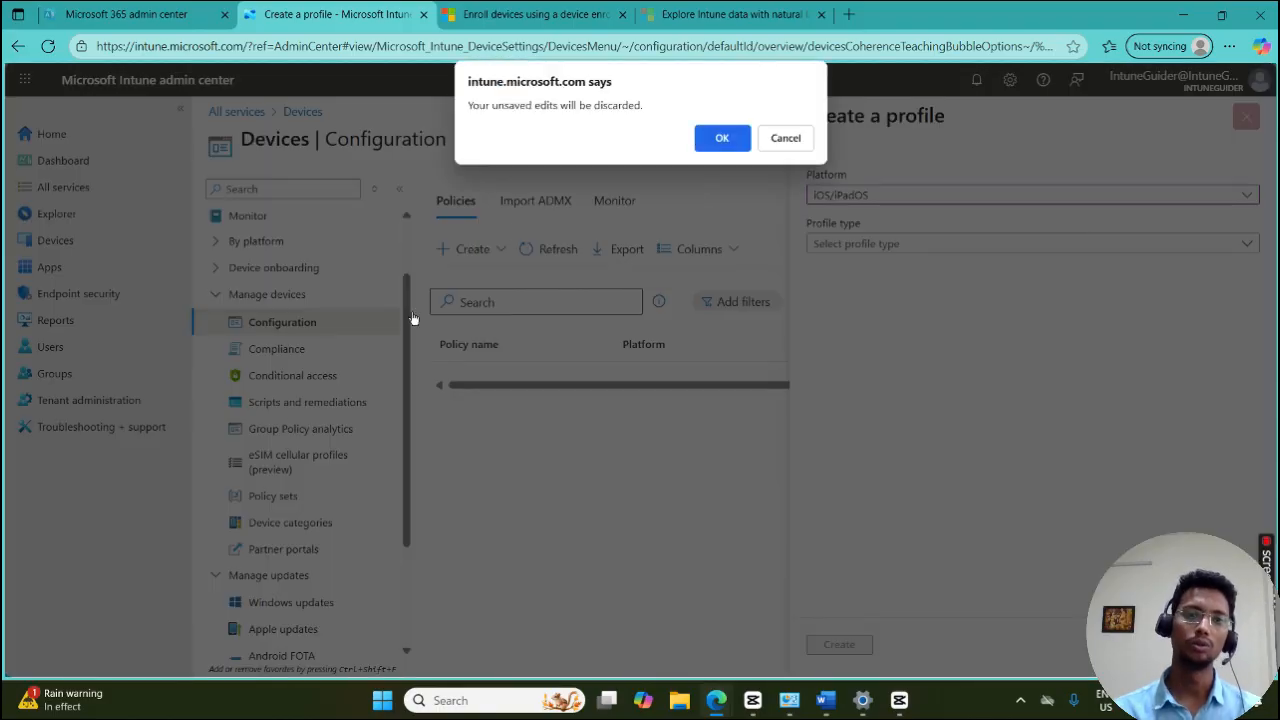
{"action": "left_click", "coordinate": [722, 138]}
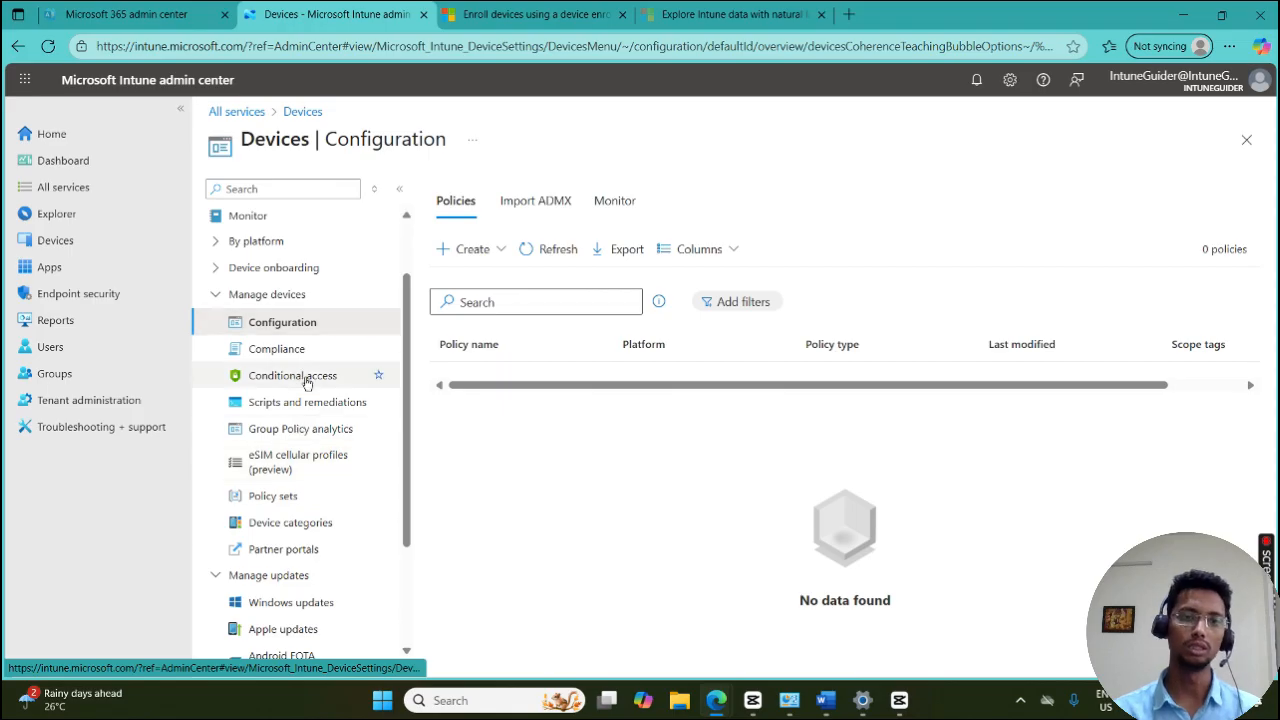
View Group Policy analytics and the Windows updates pages for releases, update rings, feature, quality and driver updates, and monitoring.
{"action": "left_click", "coordinate": [304, 430]}
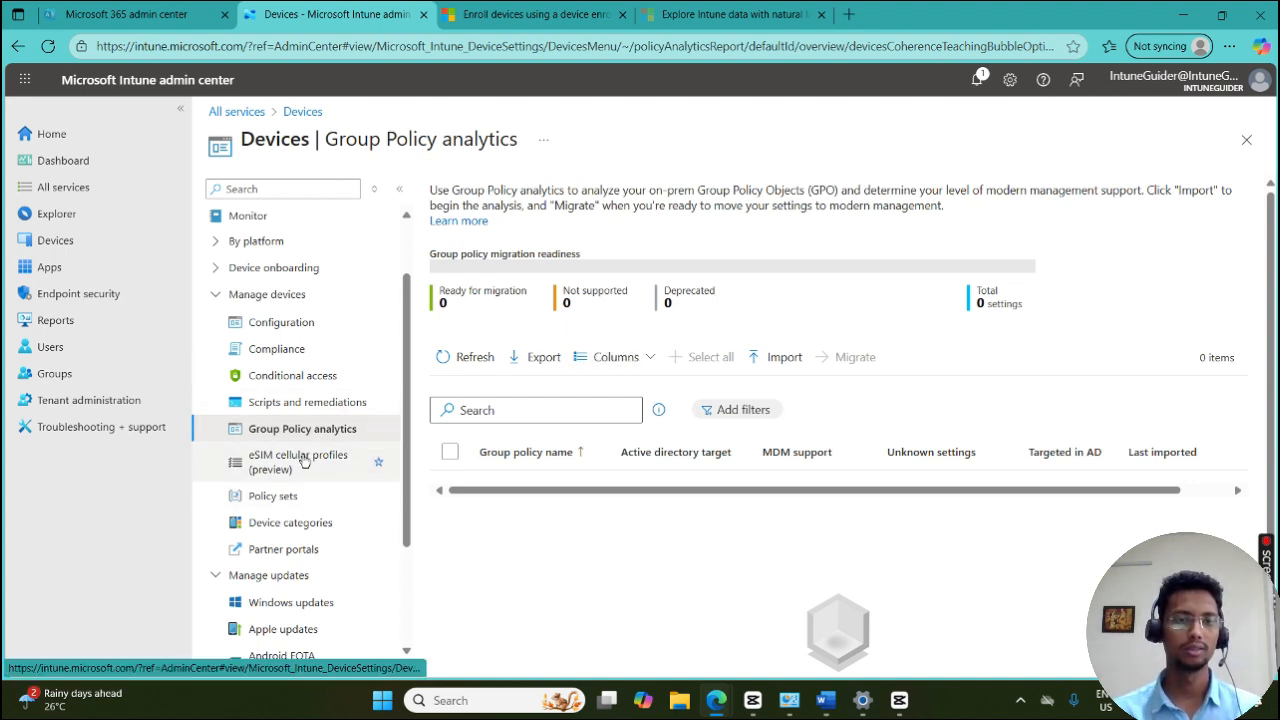
{"action": "scroll", "coordinate": [305, 462], "scroll_direction": "down", "scroll_amount": 3}
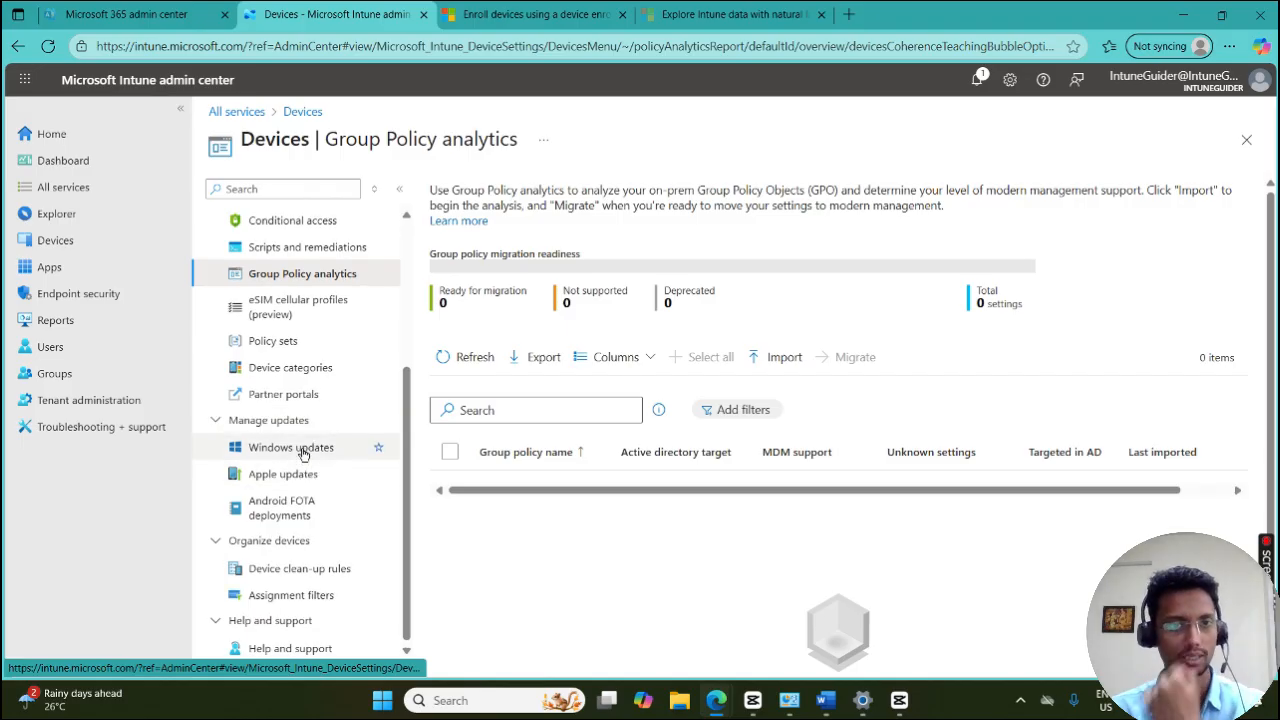
{"action": "left_click", "coordinate": [304, 452]}
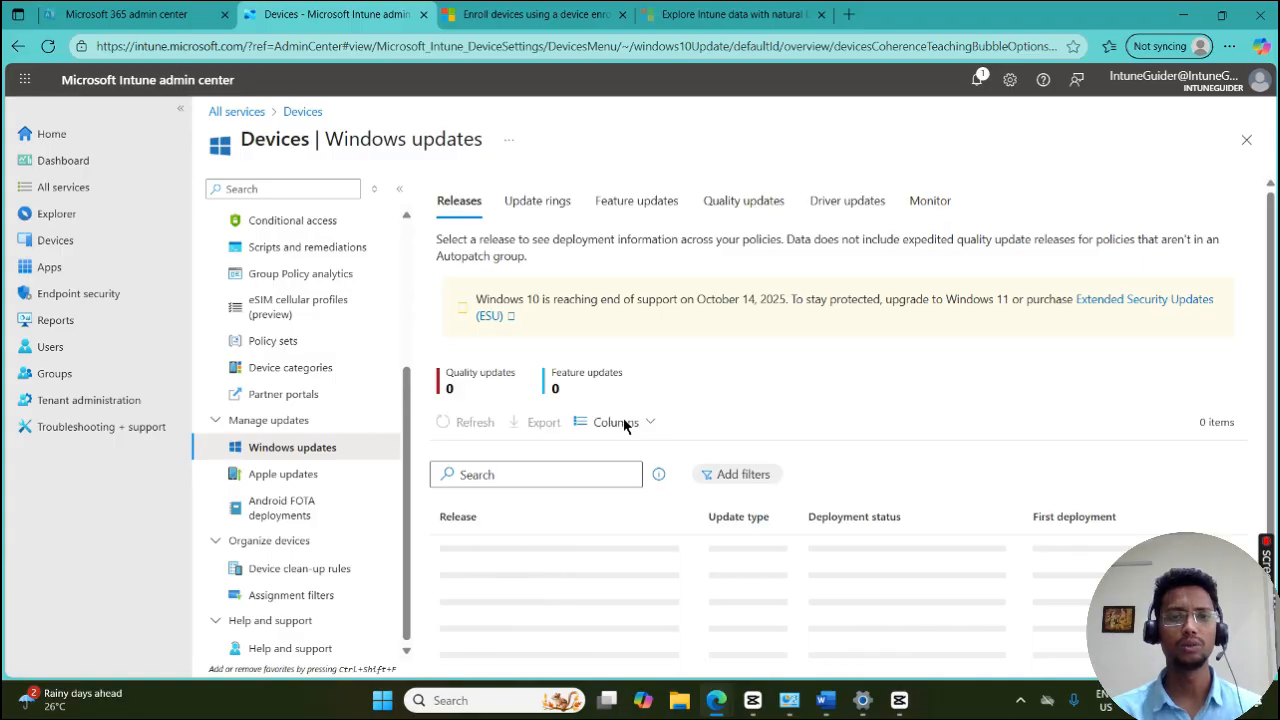
{"action": "left_click", "coordinate": [538, 205]}
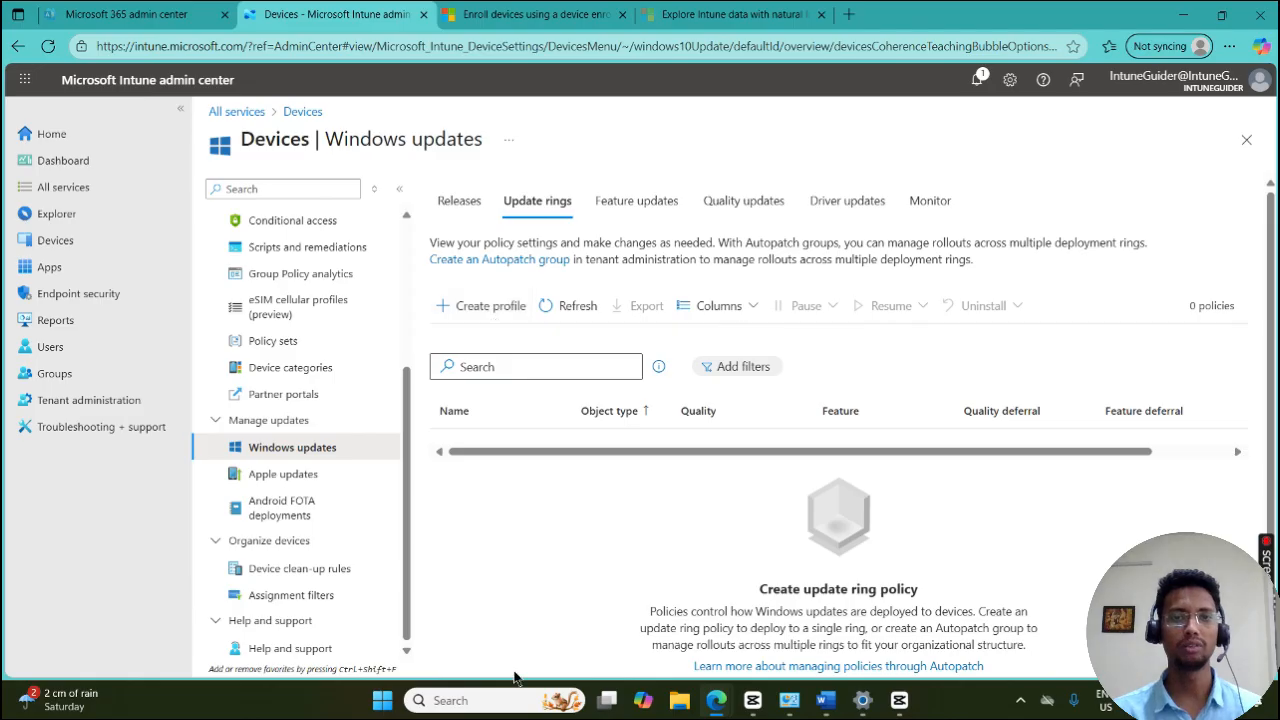
{"action": "left_click", "coordinate": [643, 200]}
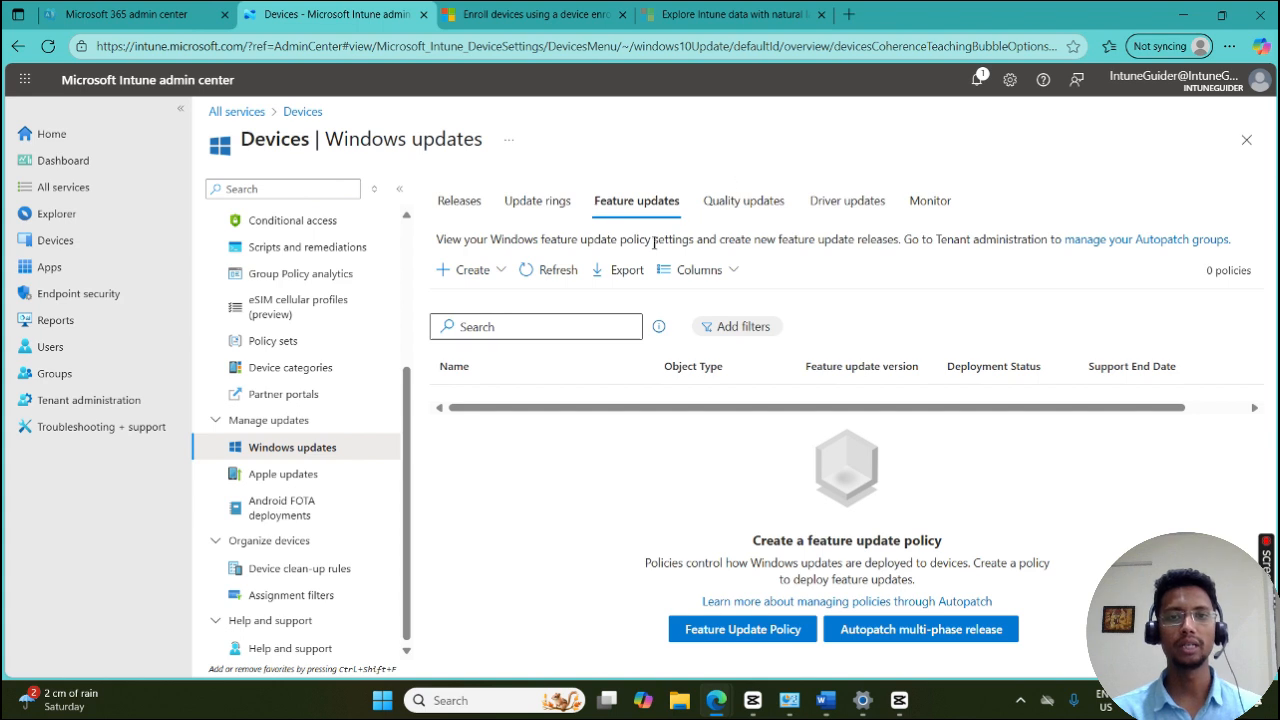
{"action": "left_click", "coordinate": [738, 203]}
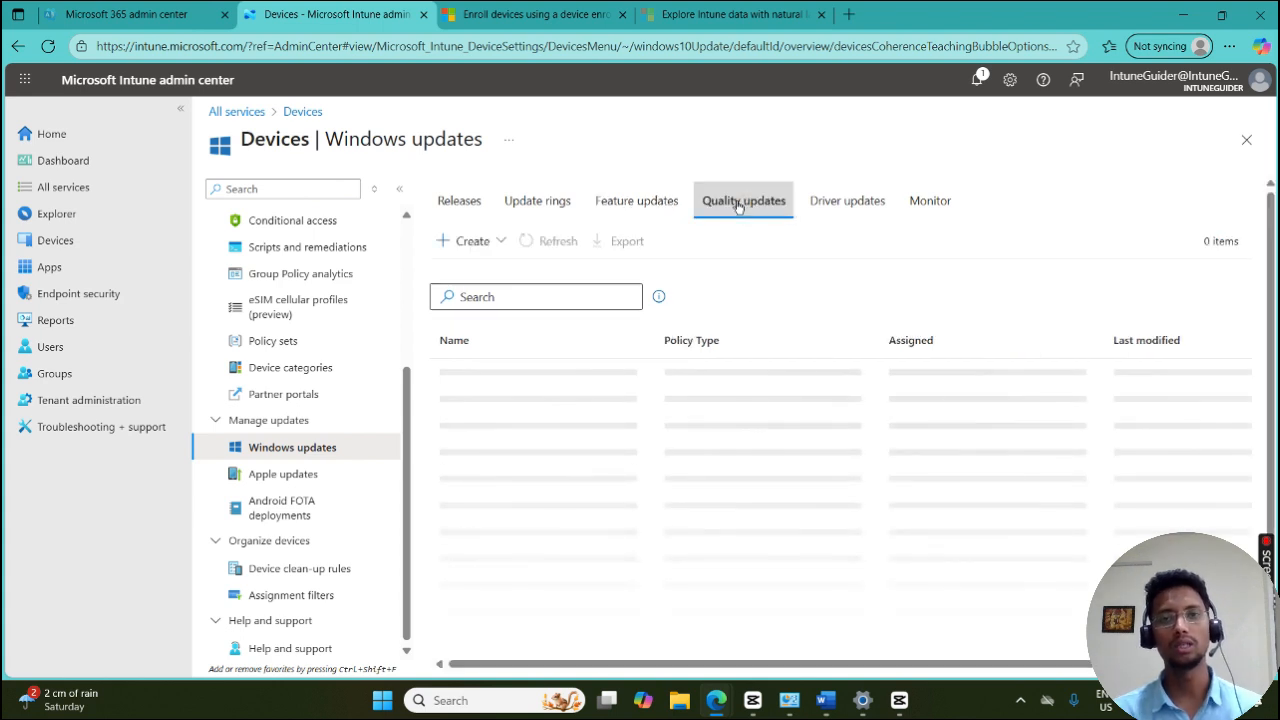
{"action": "left_click", "coordinate": [875, 205]}
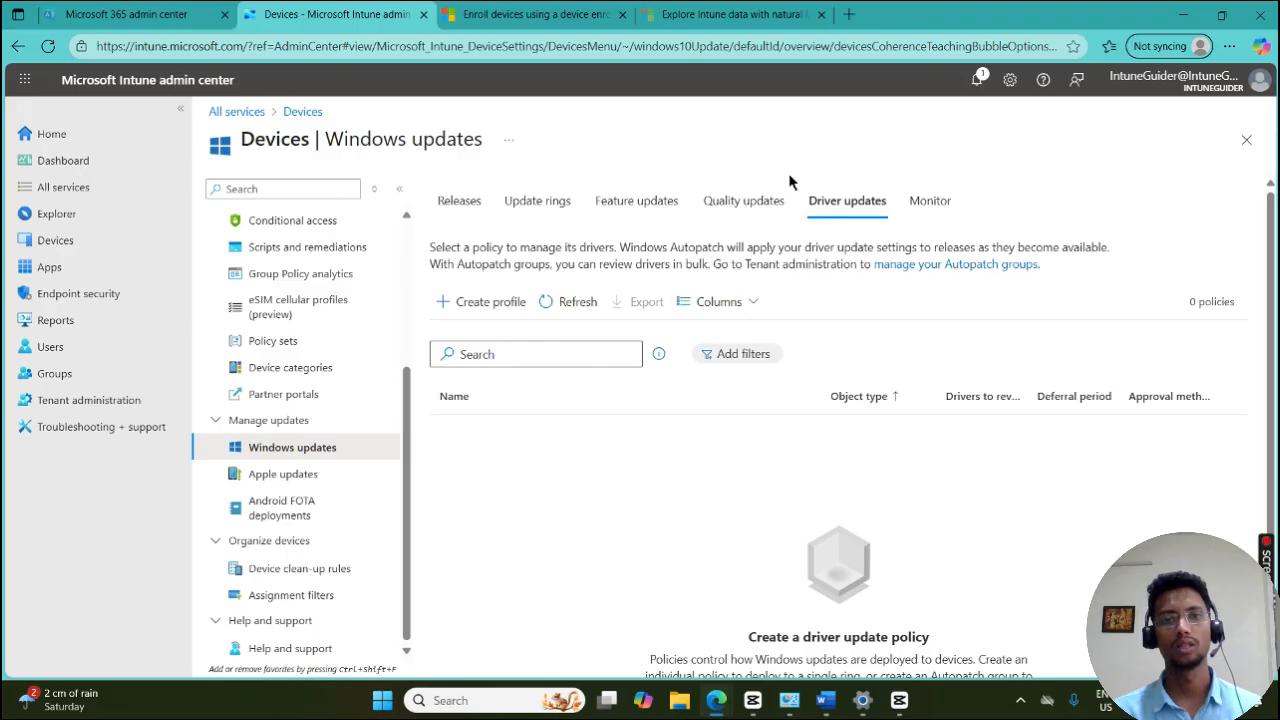
{"action": "left_click", "coordinate": [760, 203]}
{"action": "left_click", "coordinate": [929, 201]}
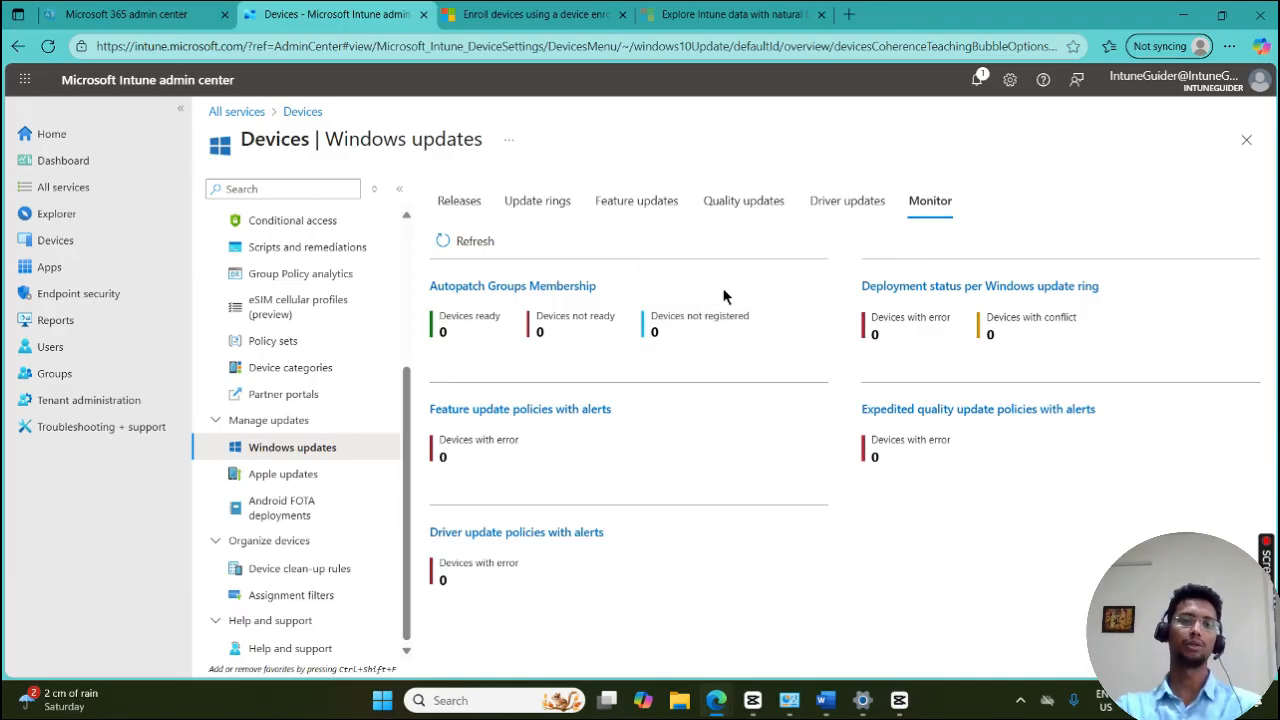
View the Apple updates, Device clean-up rules and Assignment filters pages, including the filter creation options, without creating a filter.
{"action": "left_click", "coordinate": [329, 476]}
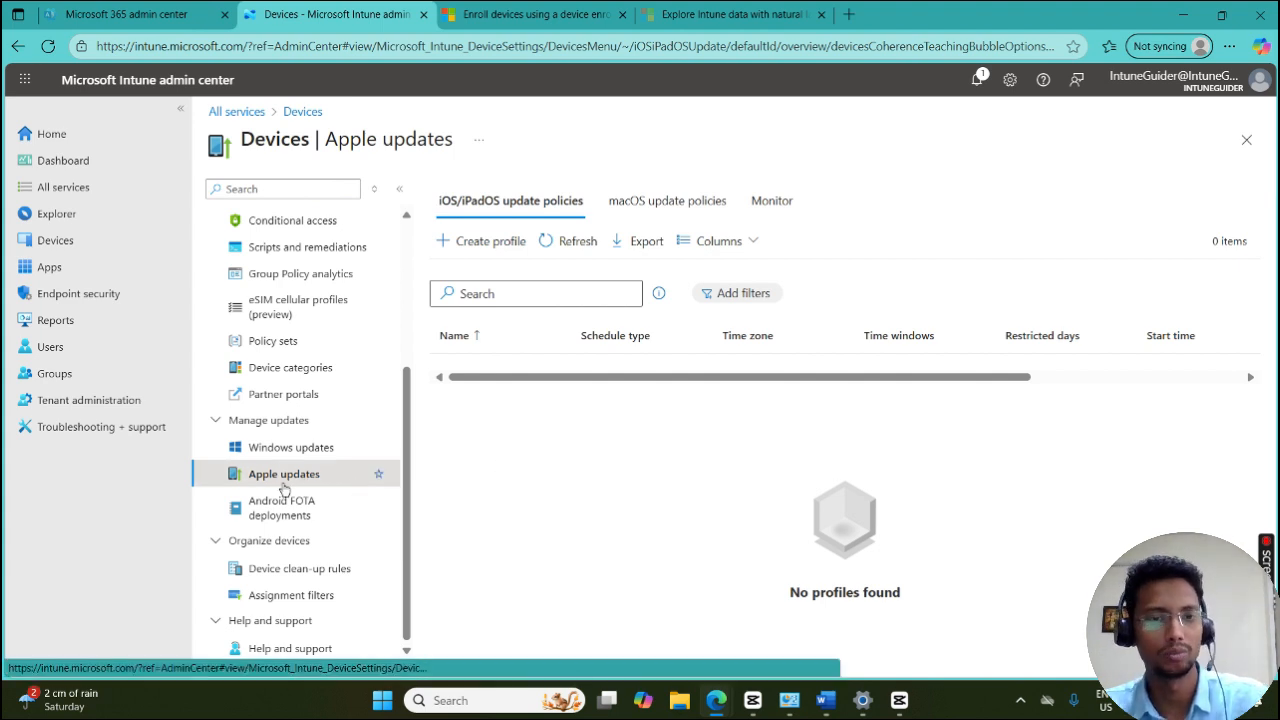
{"action": "left_click", "coordinate": [284, 569]}
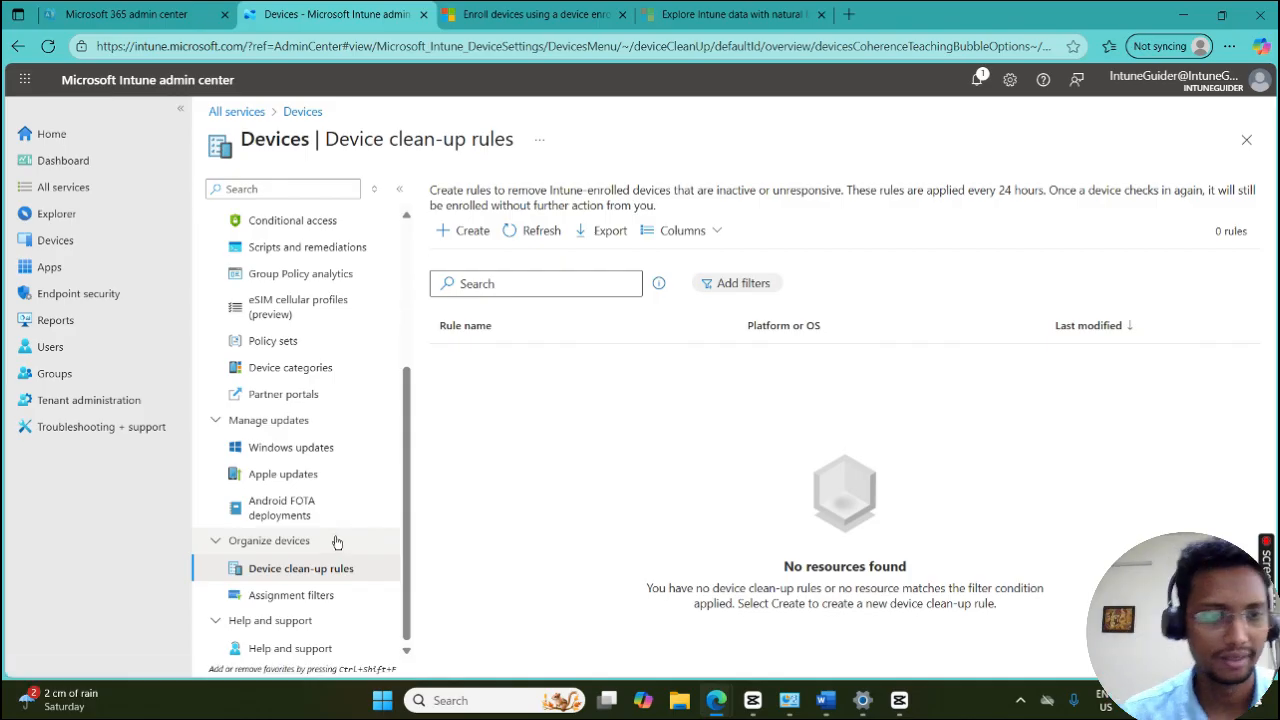
{"action": "left_click", "coordinate": [275, 595]}
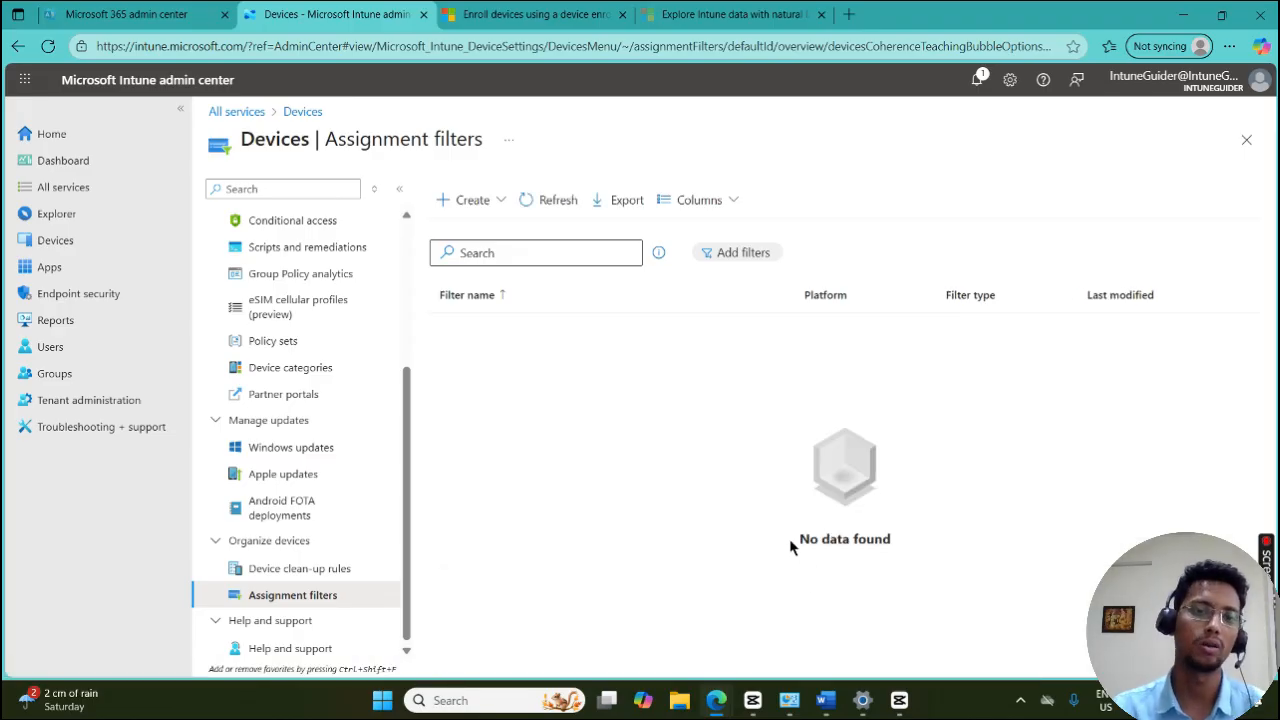
{"action": "left_click", "coordinate": [488, 203]}
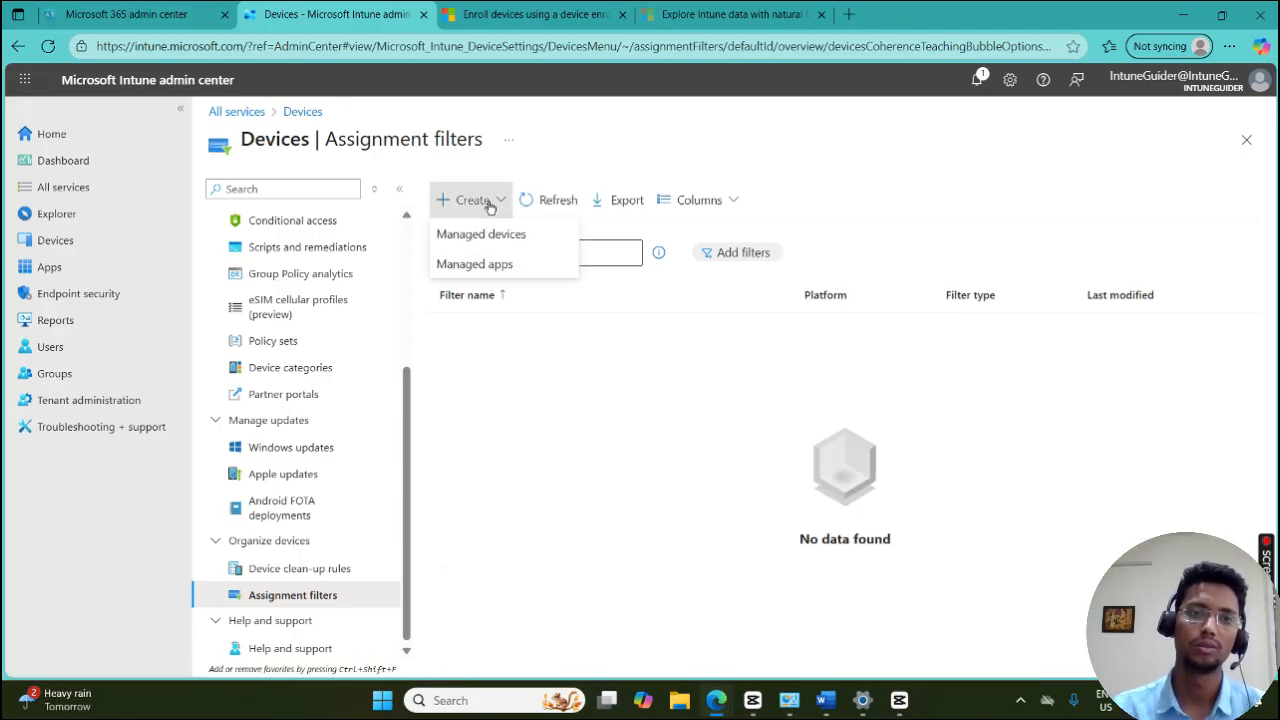
{"action": "left_click", "coordinate": [506, 294]}
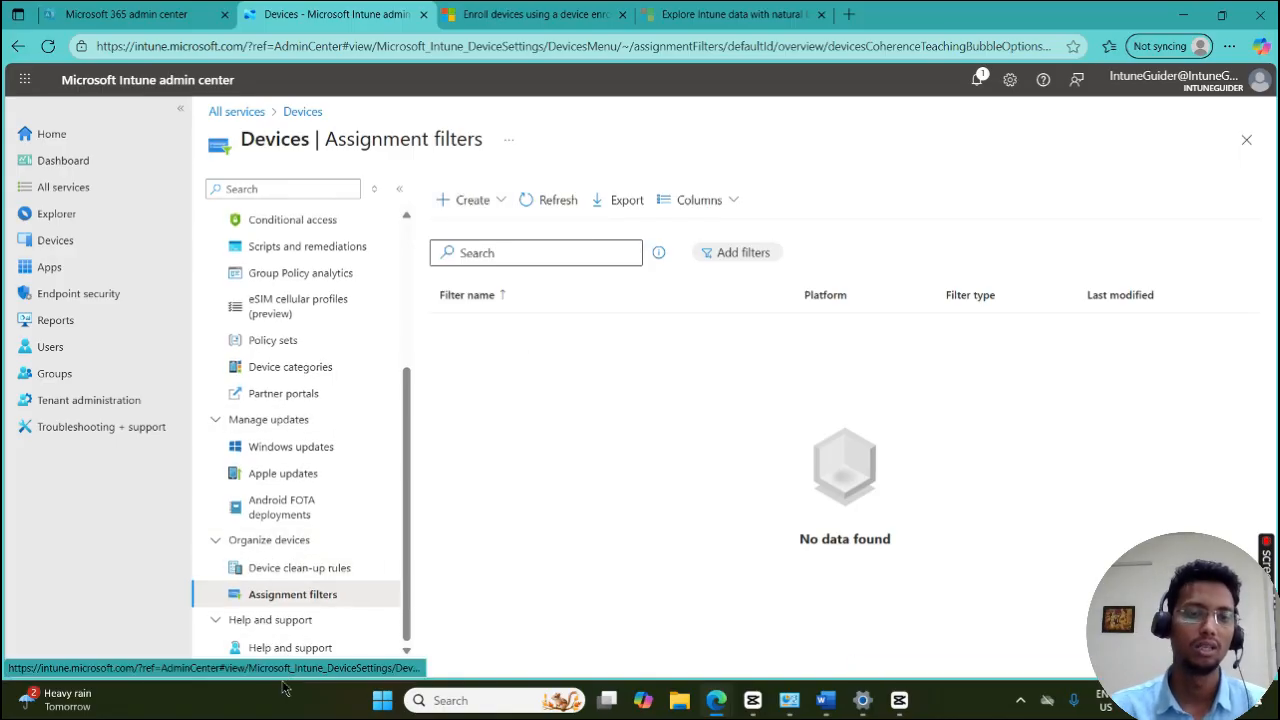
{"action": "scroll", "coordinate": [285, 550], "scroll_direction": "up", "scroll_amount": 2}
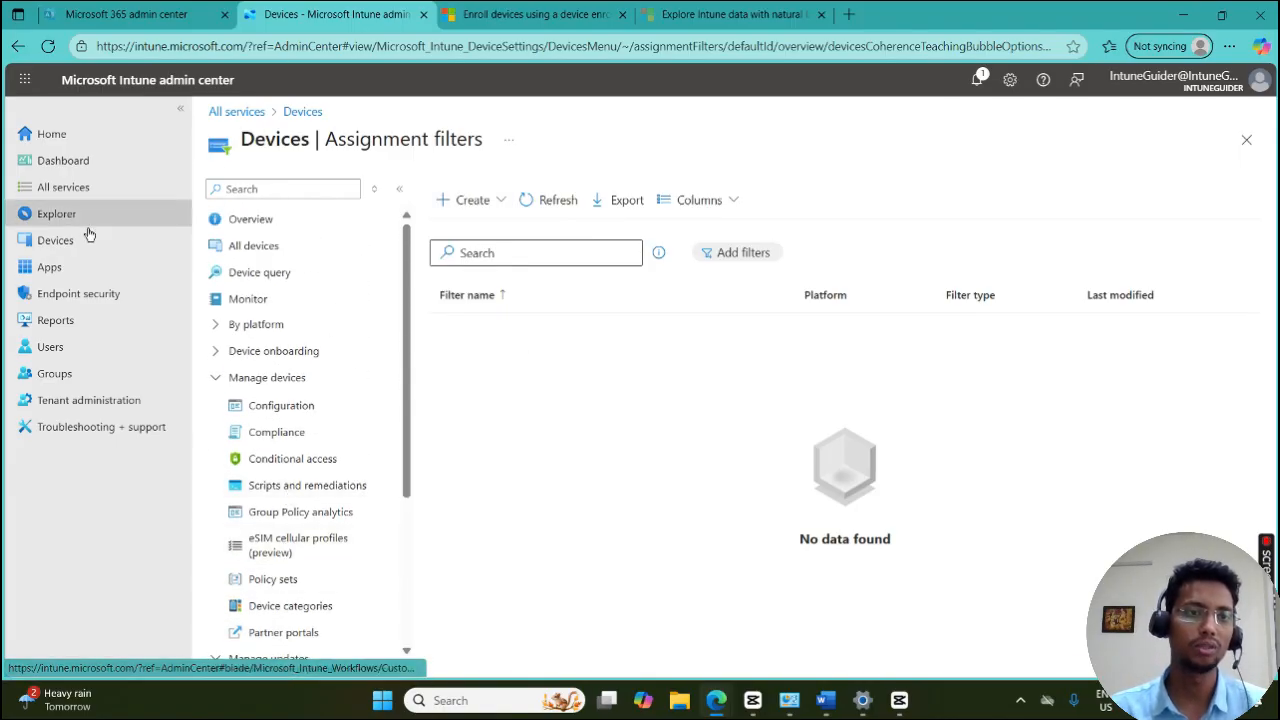
Open the Apps overview, view the Windows and iOS/iPadOS app pages from it, and return to the overview.
{"action": "left_click", "coordinate": [54, 279]}
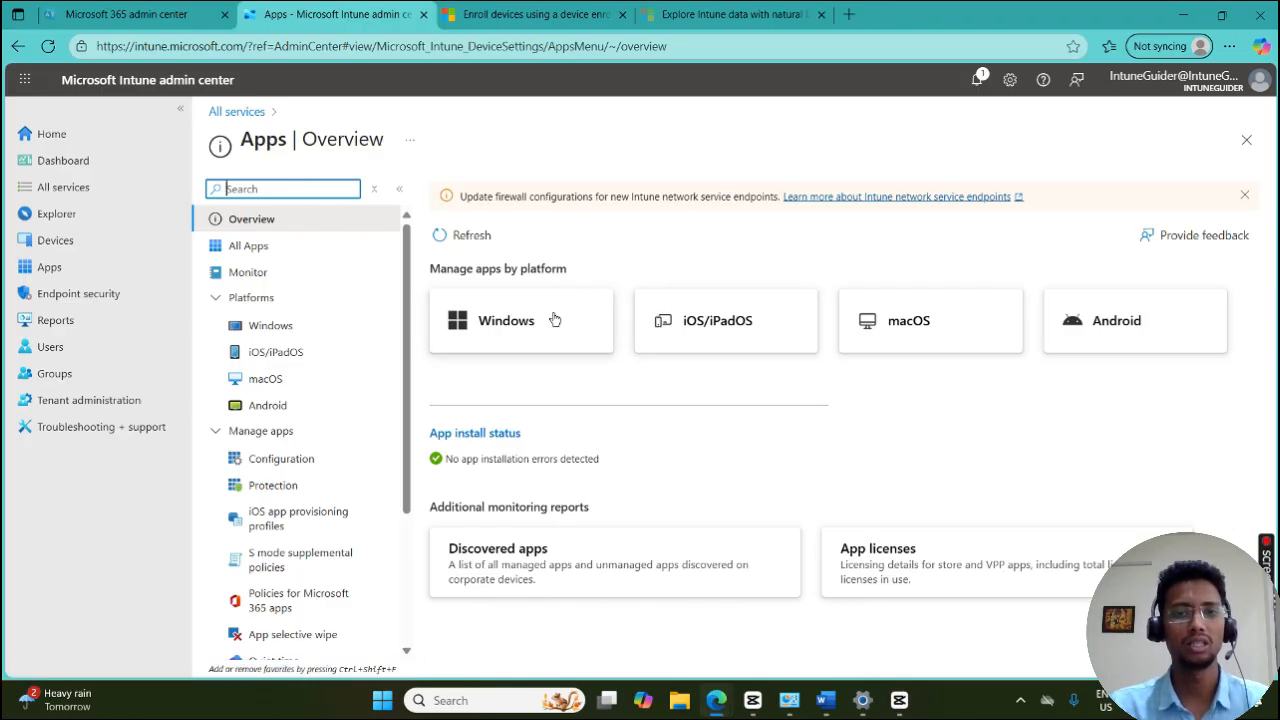
{"action": "left_click", "coordinate": [518, 318]}
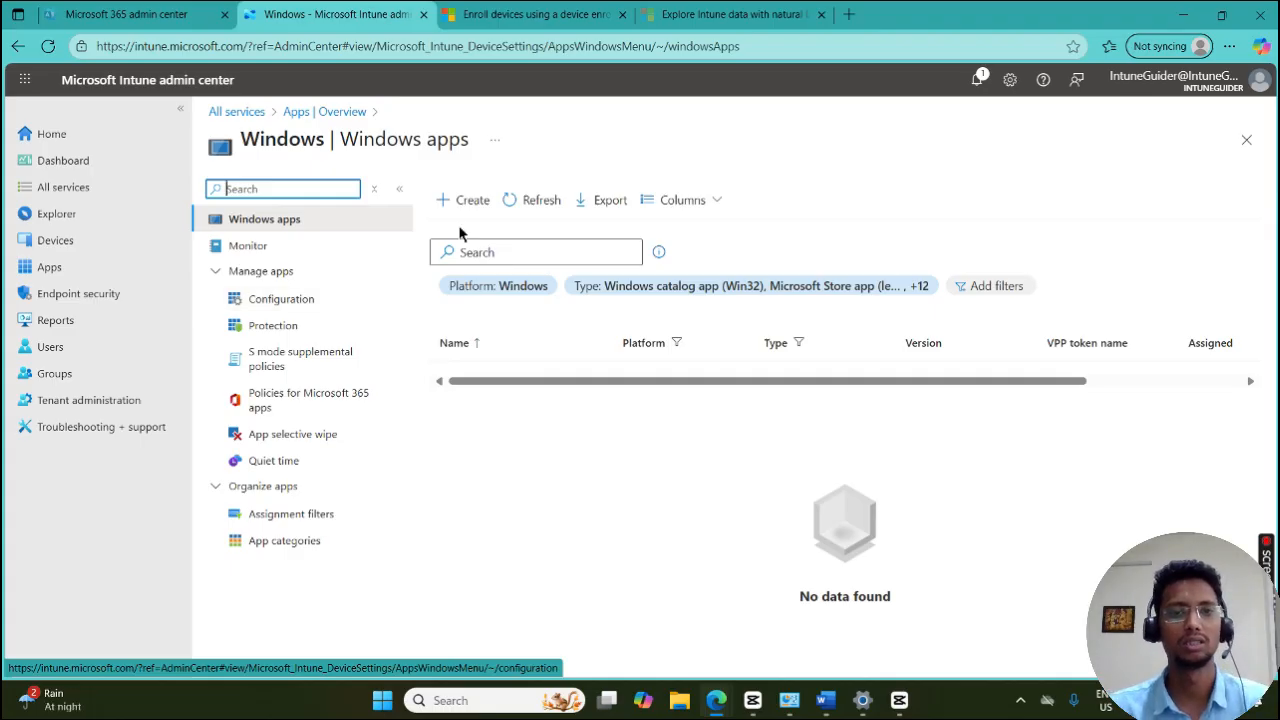
{"action": "left_click", "coordinate": [334, 114]}
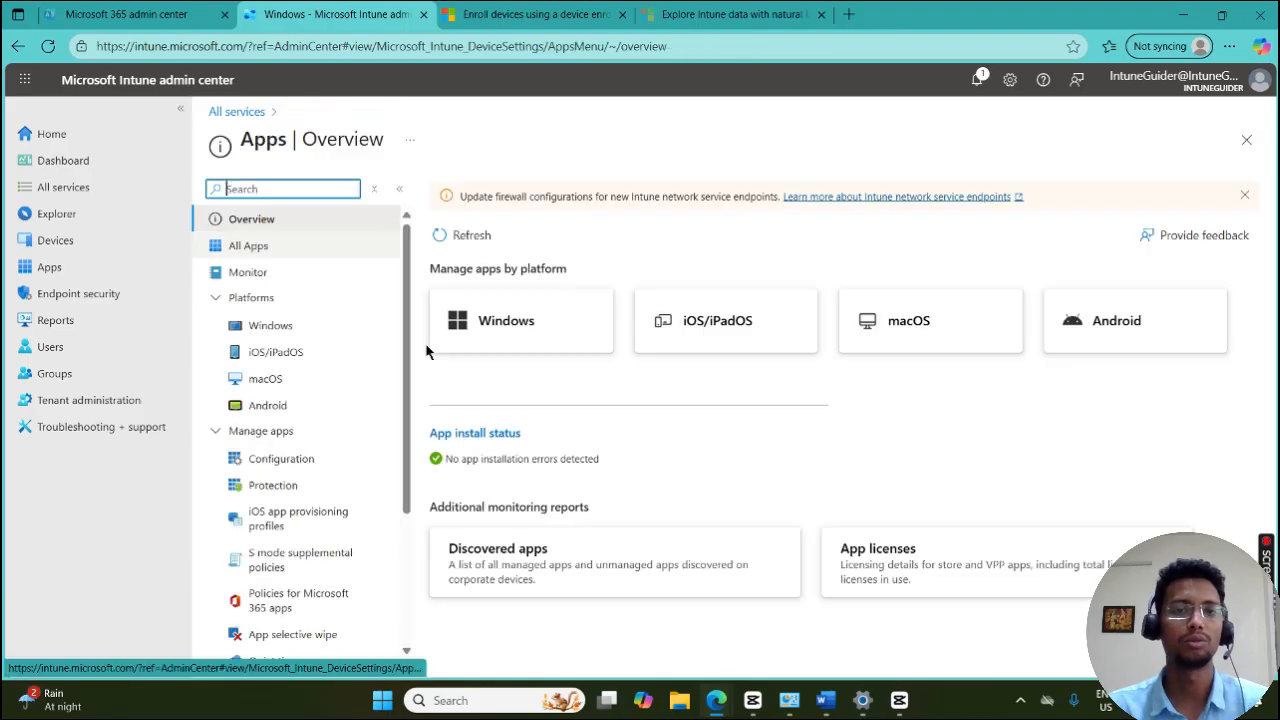
{"action": "left_click", "coordinate": [715, 330]}
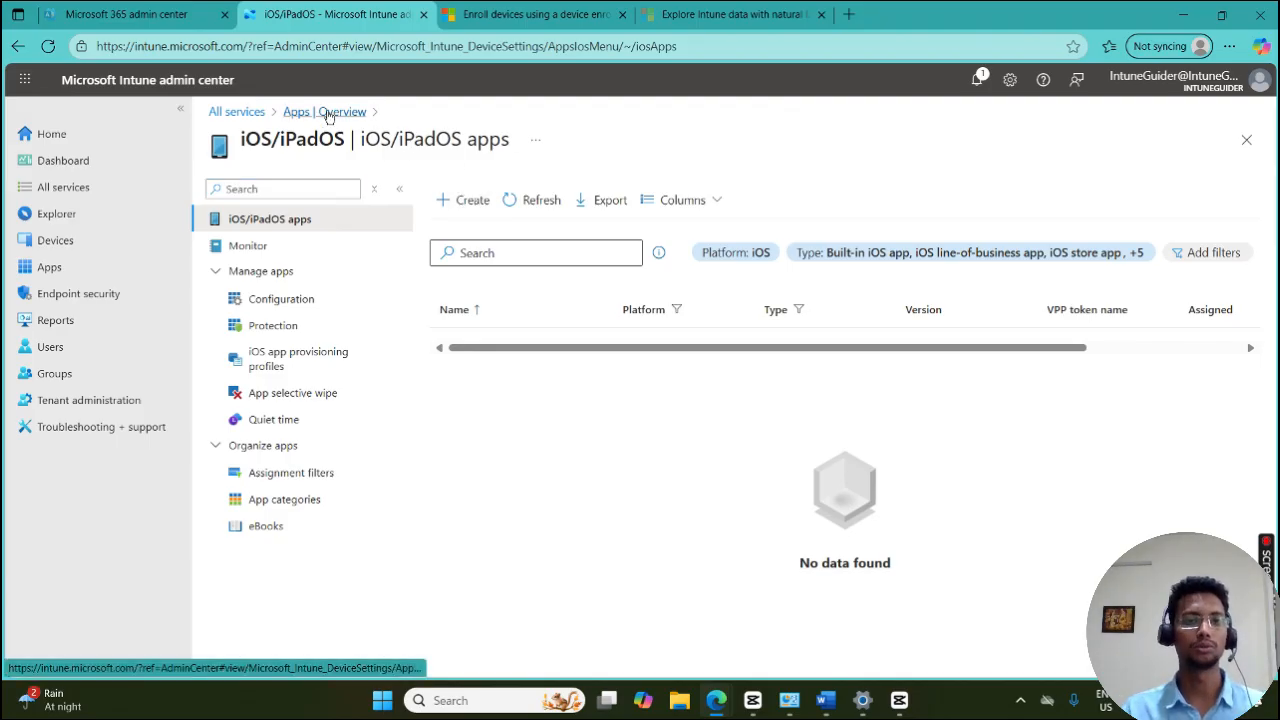
{"action": "left_click", "coordinate": [327, 112]}
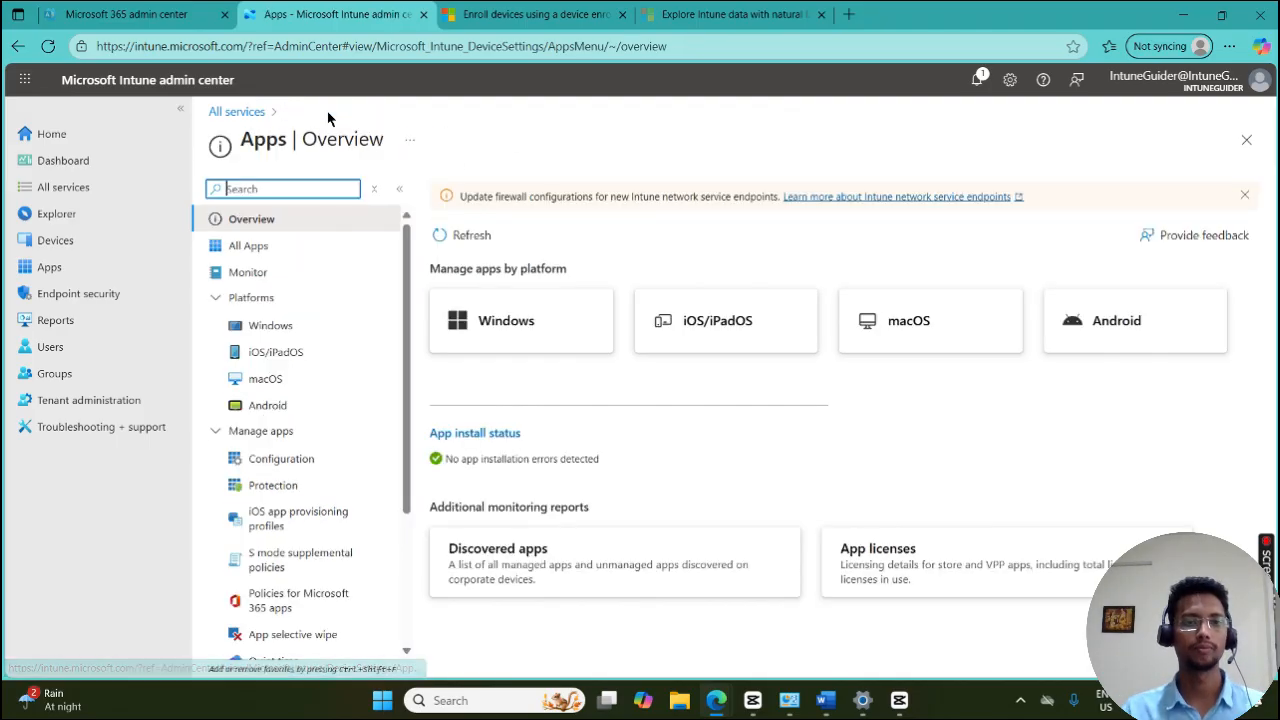
For iOS/iPadOS apps, view the app types available for creation, cancel without choosing one, and view the Configuration and Protection pages.
{"action": "left_click", "coordinate": [290, 355]}
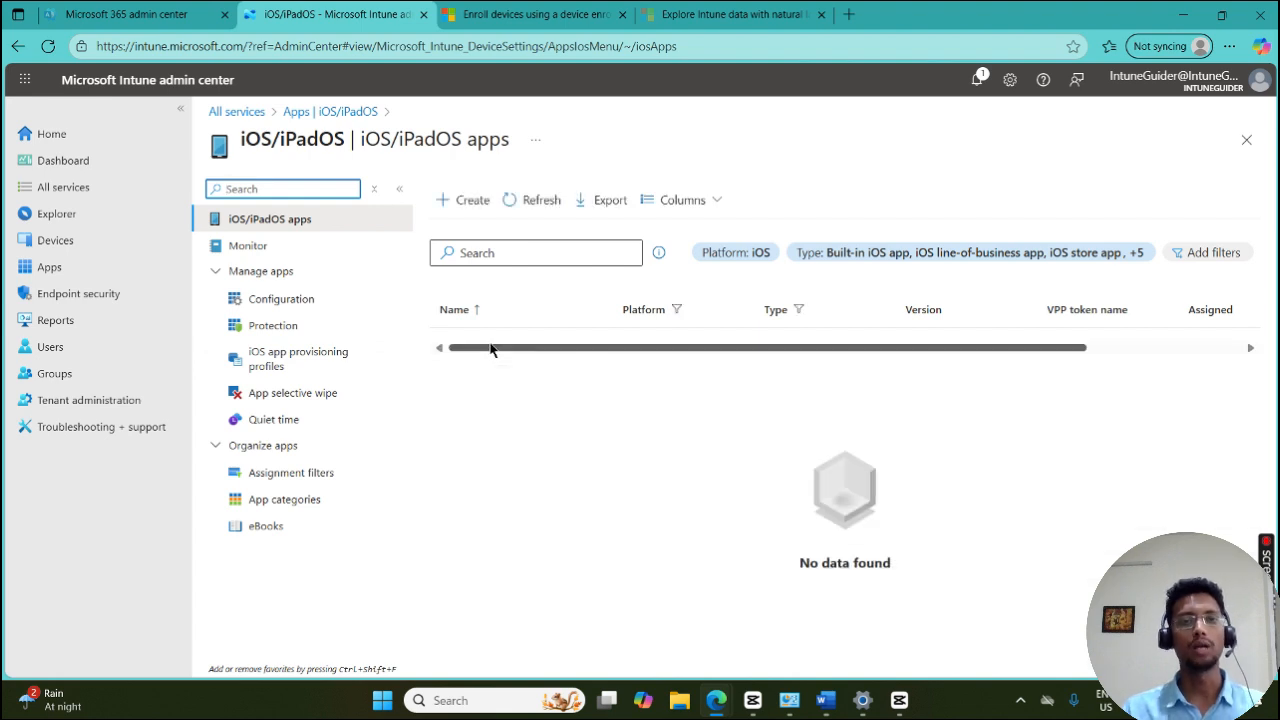
{"action": "left_click", "coordinate": [478, 200]}
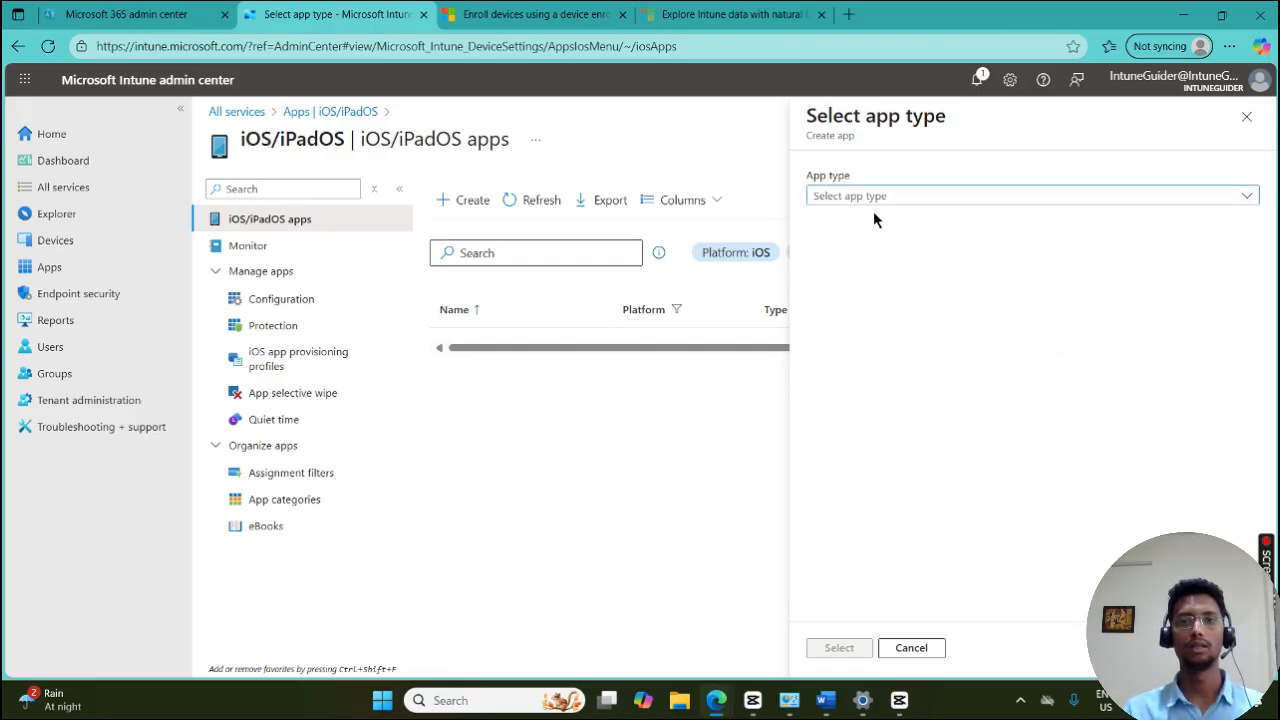
{"action": "left_click", "coordinate": [892, 199]}
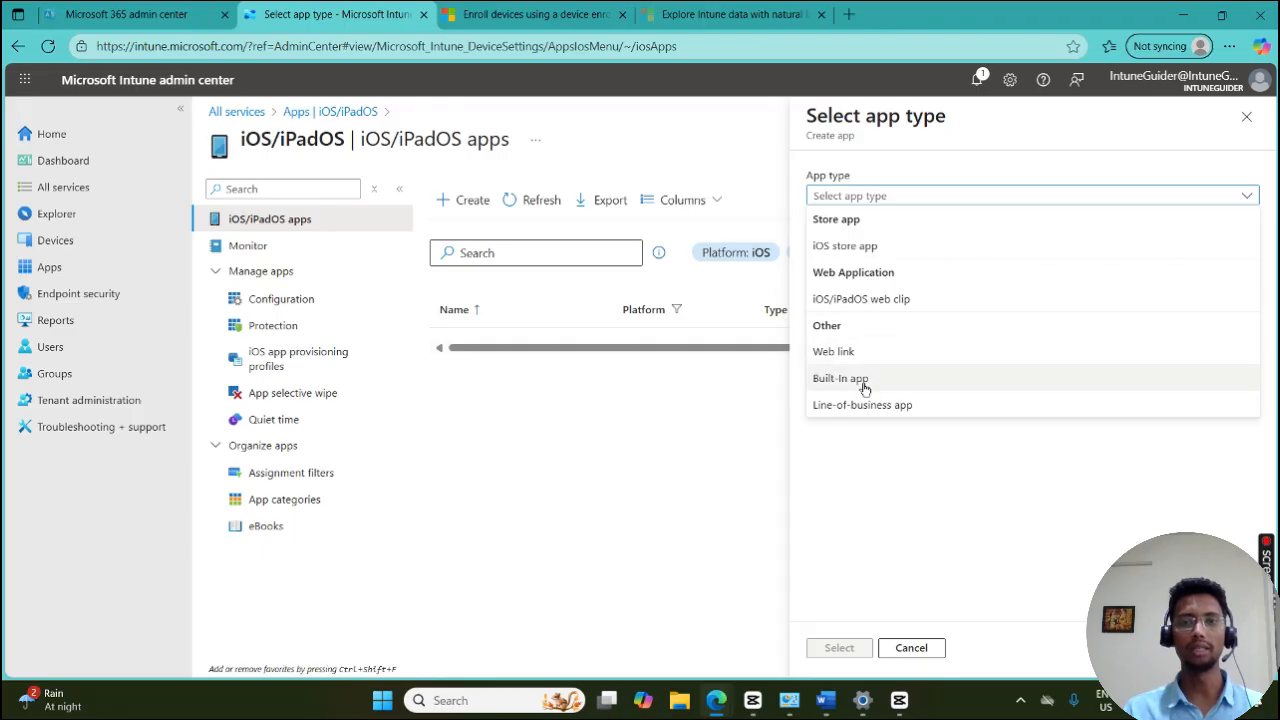
{"action": "left_click", "coordinate": [903, 514]}
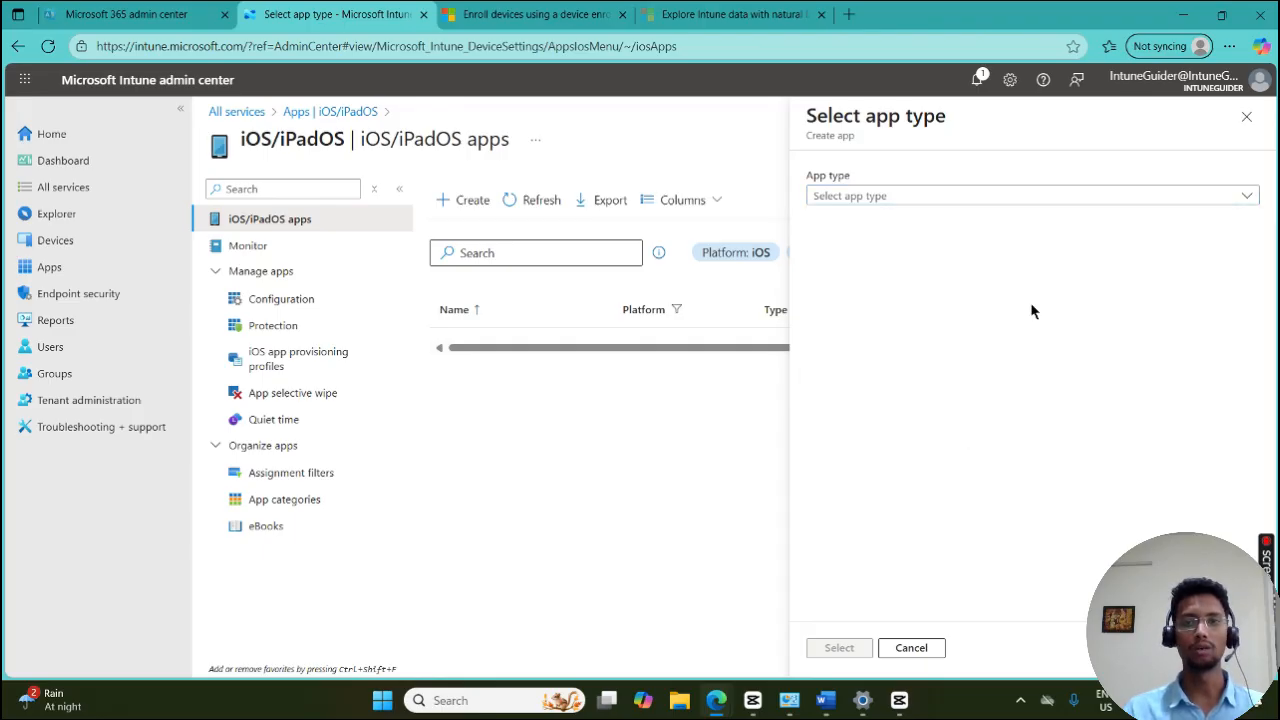
{"action": "left_click", "coordinate": [1246, 116]}
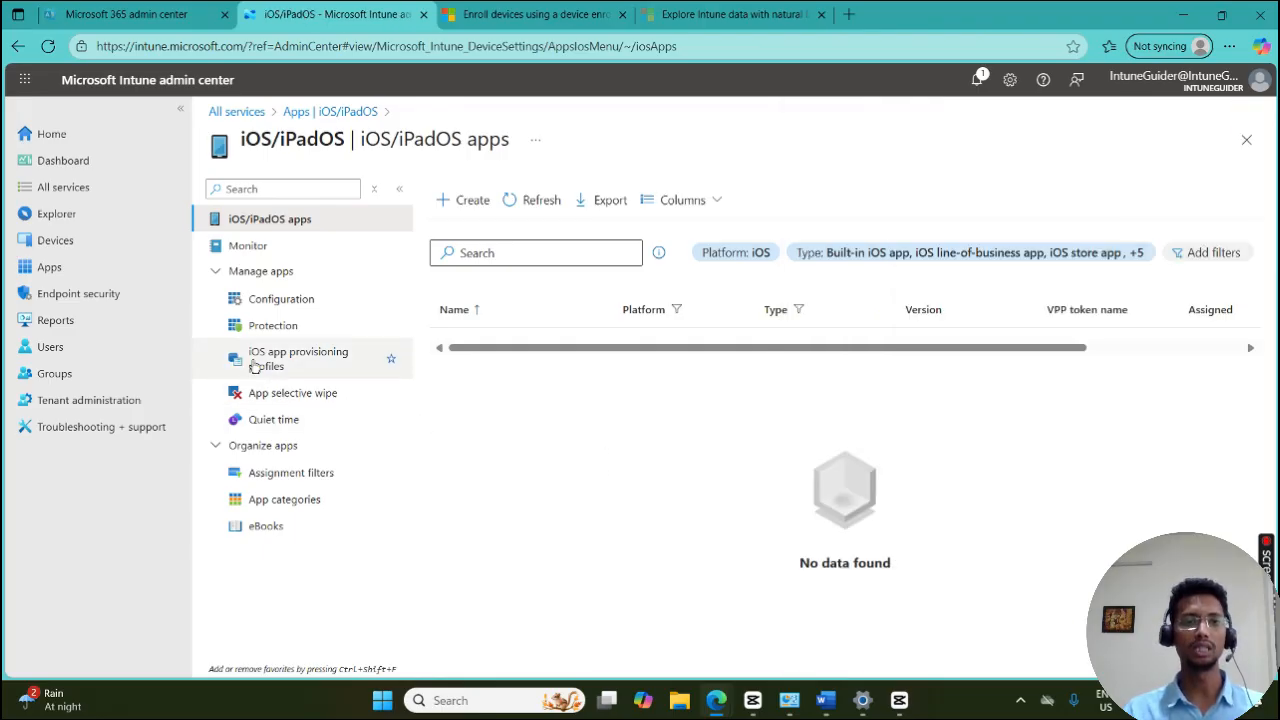
{"action": "left_click", "coordinate": [300, 307]}
{"action": "left_click", "coordinate": [285, 326]}
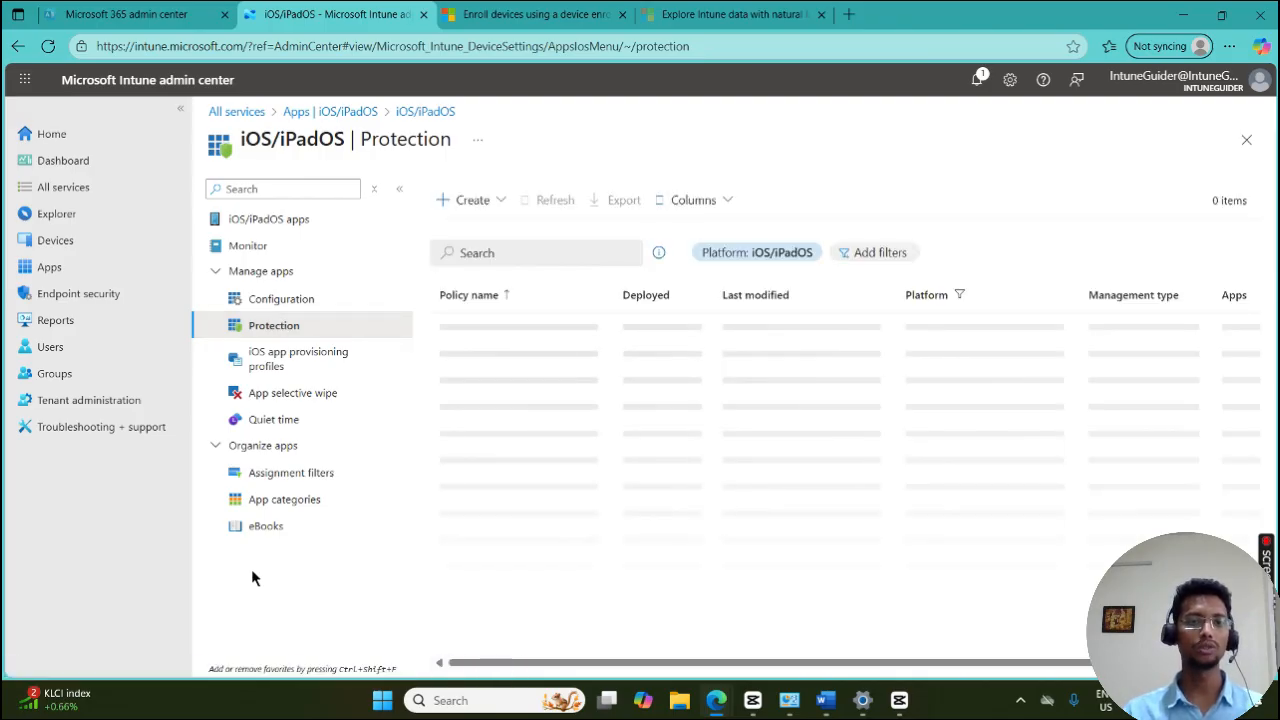
Return to the Apps overview, view the Android apps page, and look through the Manage apps and Organize apps sections from the overview.
{"action": "left_click", "coordinate": [357, 112]}
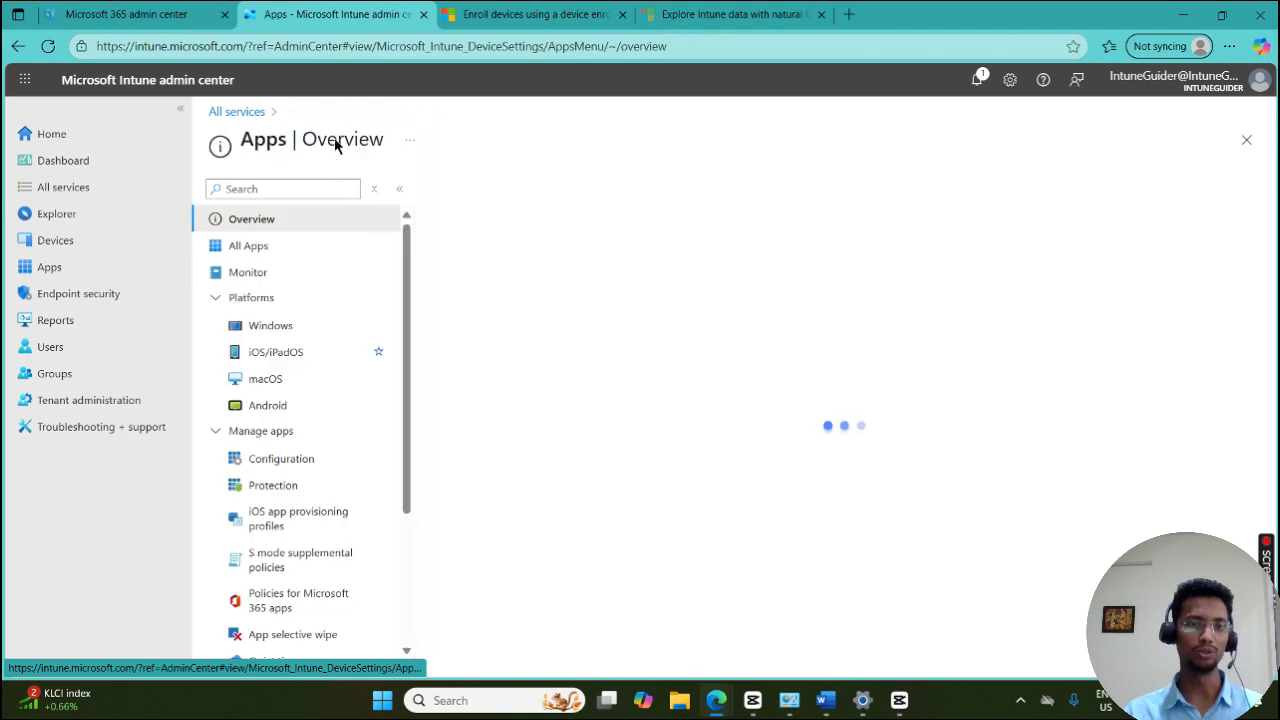
{"action": "left_click", "coordinate": [283, 406]}
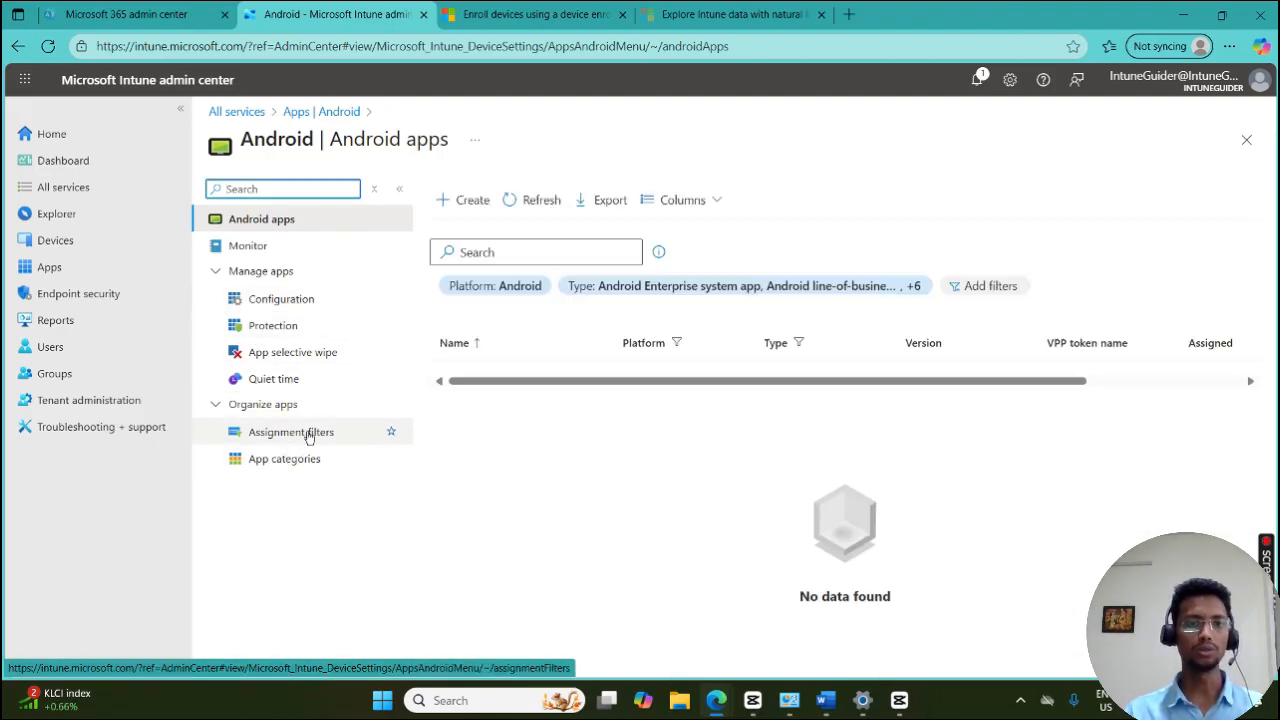
{"action": "left_click", "coordinate": [322, 112]}
{"action": "scroll", "coordinate": [279, 444], "scroll_direction": "down", "scroll_amount": 2}
{"action": "scroll", "coordinate": [279, 444], "scroll_direction": "down", "scroll_amount": 1}
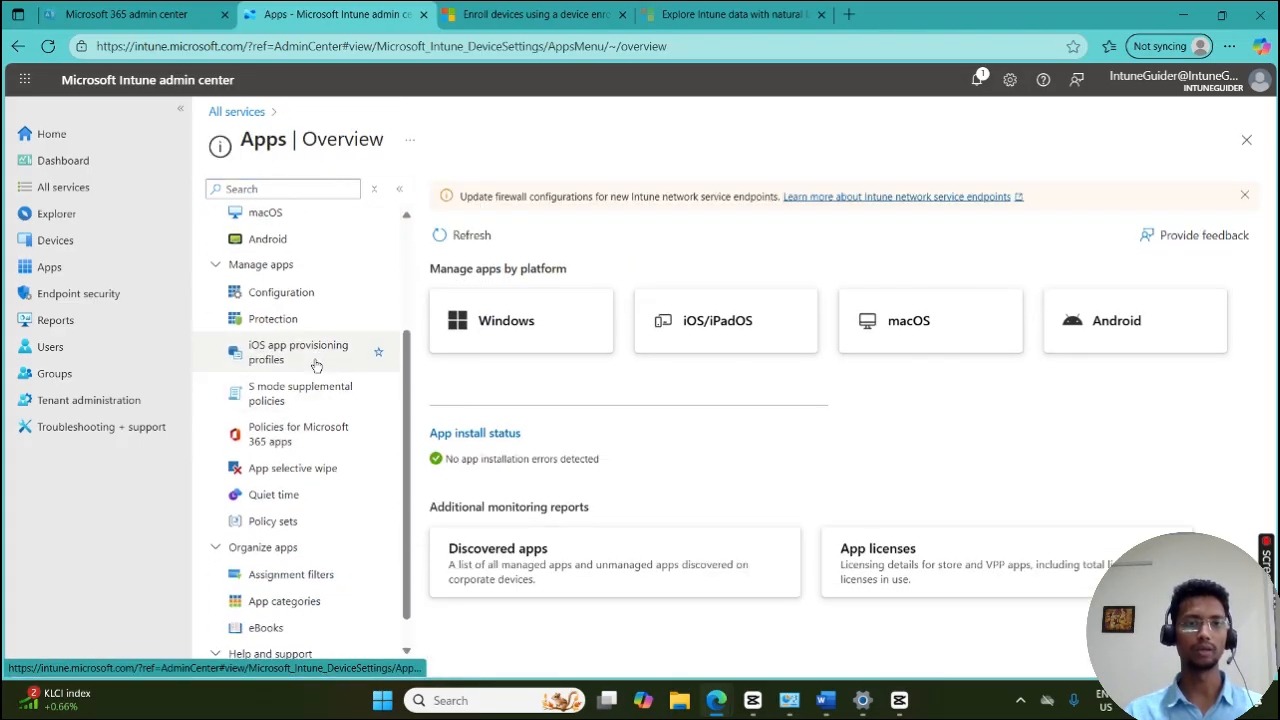
{"action": "scroll", "coordinate": [280, 330], "scroll_direction": "up", "scroll_amount": 1}
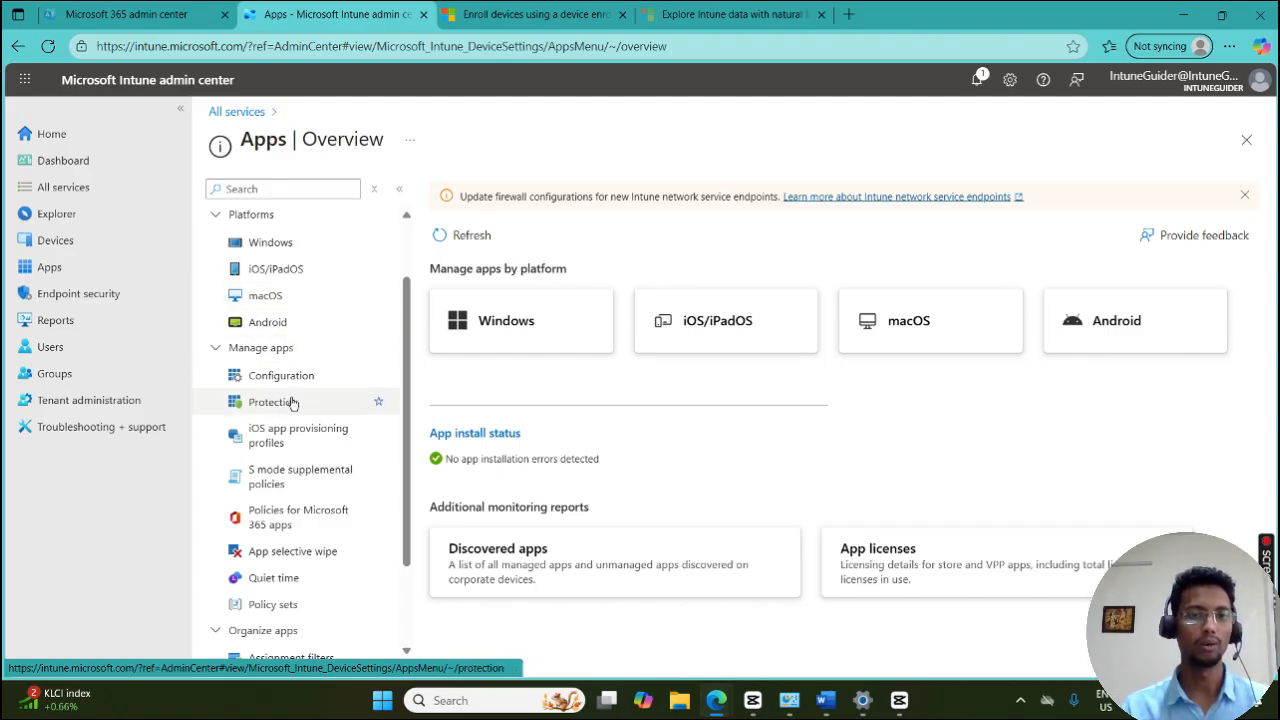
{"action": "scroll", "coordinate": [290, 430], "scroll_direction": "down", "scroll_amount": 2}
{"action": "scroll", "coordinate": [295, 440], "scroll_direction": "up", "scroll_amount": 3}
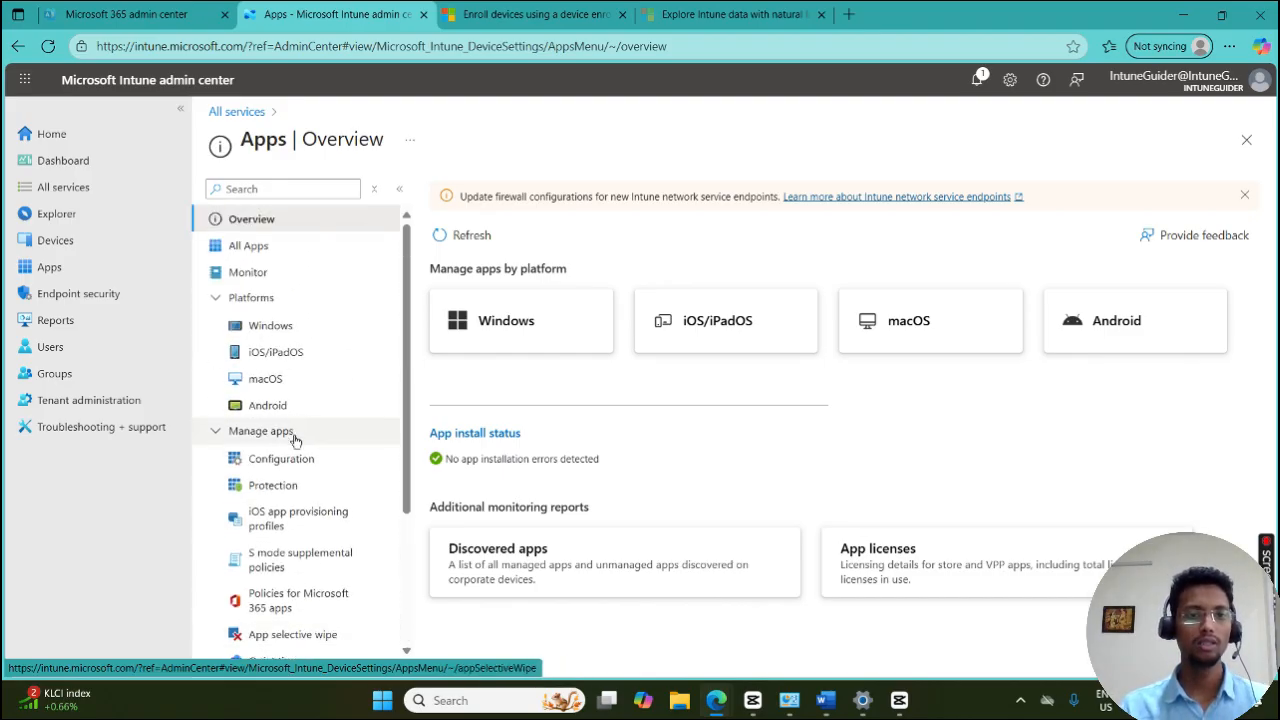
View the app Protection policies page and the platforms available for a new policy, without creating one.
{"action": "left_click", "coordinate": [278, 485]}
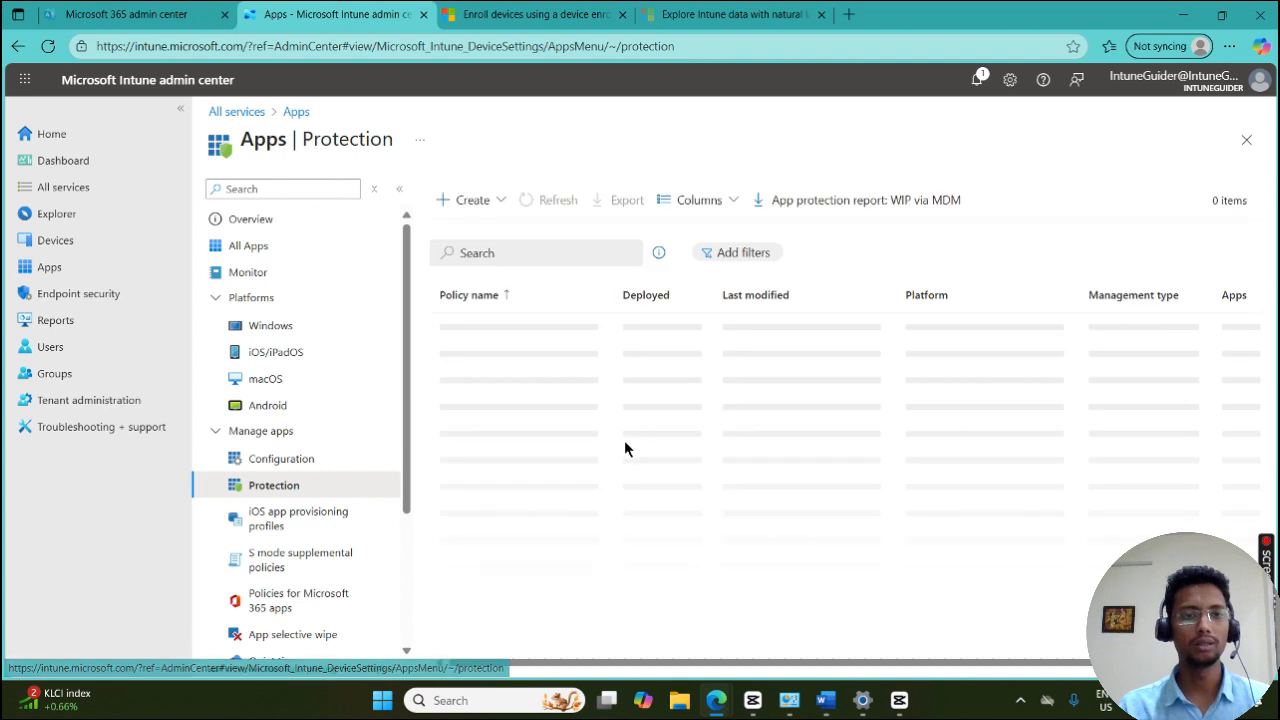
{"action": "left_click", "coordinate": [488, 202]}
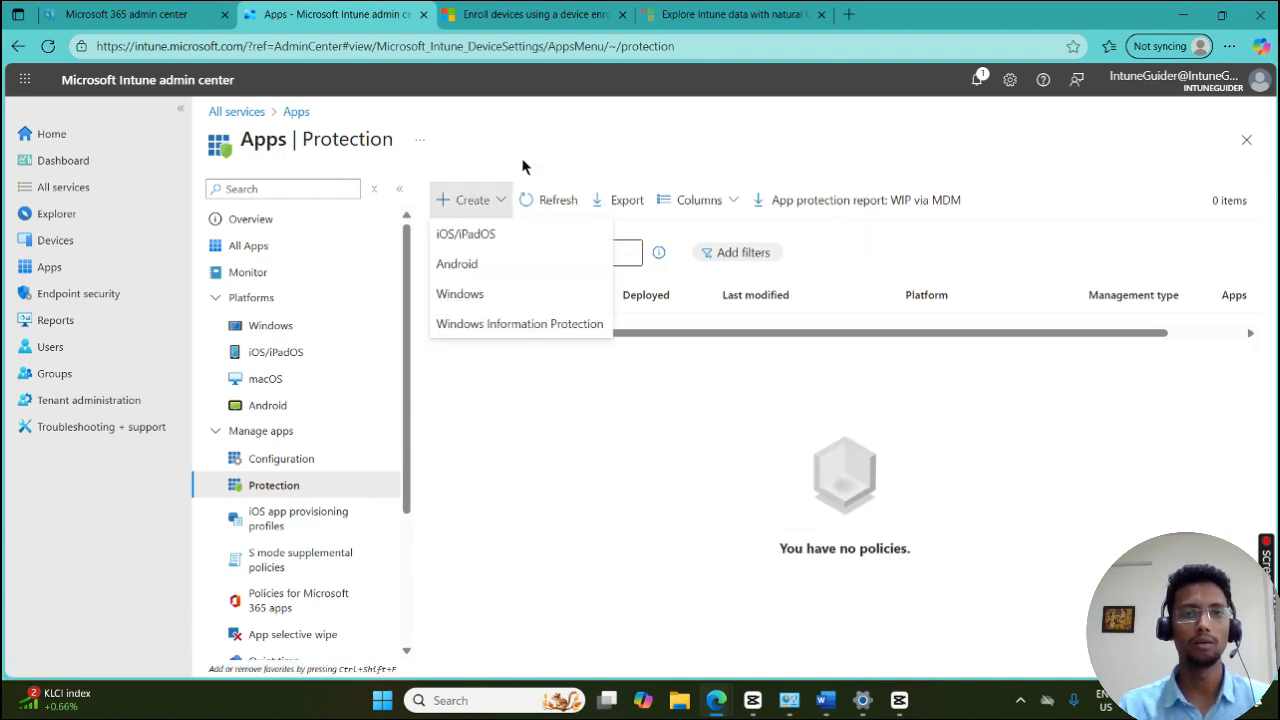
{"action": "left_click", "coordinate": [608, 452]}
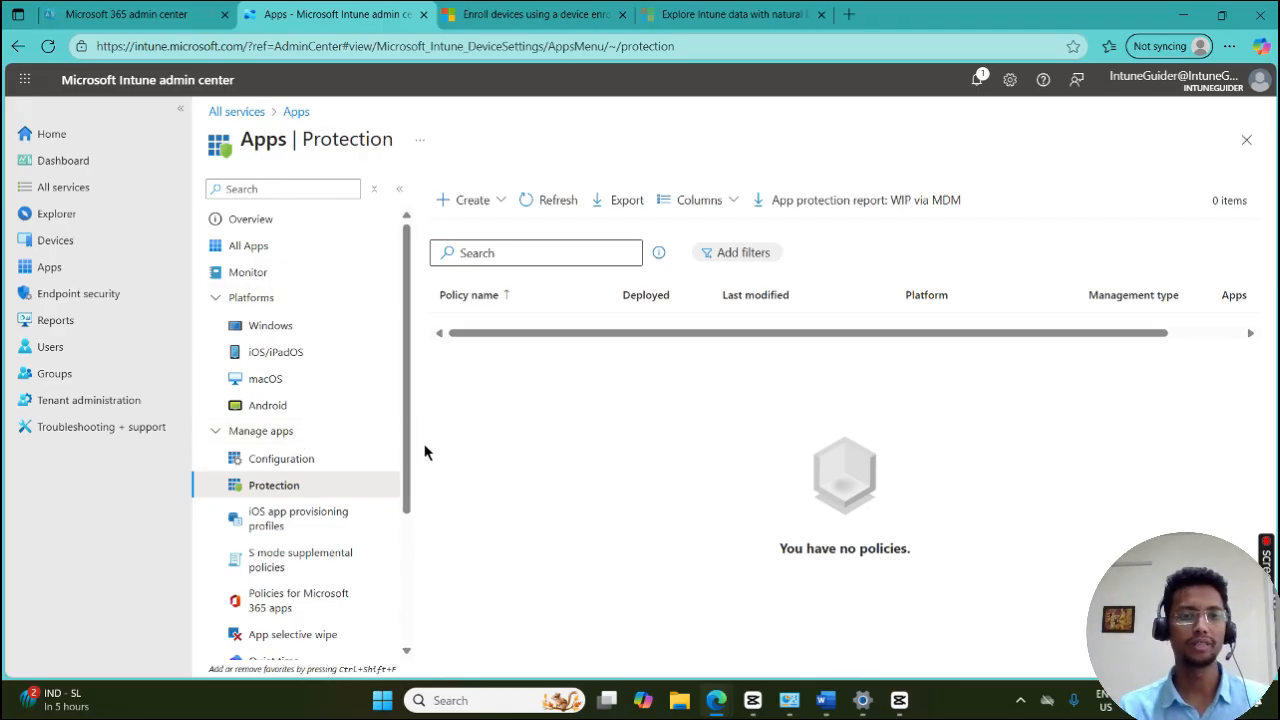
{"action": "scroll", "coordinate": [312, 440], "scroll_direction": "down", "scroll_amount": 3}
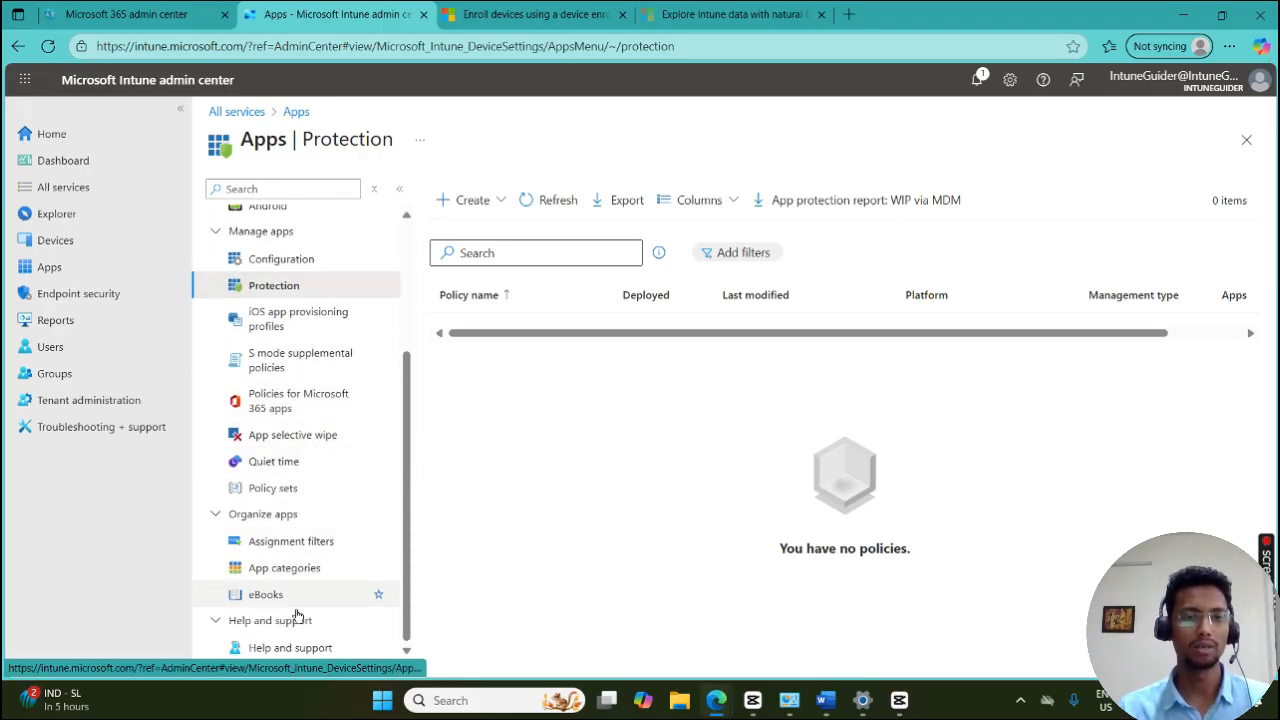
{"action": "scroll", "coordinate": [257, 603], "scroll_direction": "up", "scroll_amount": 4}
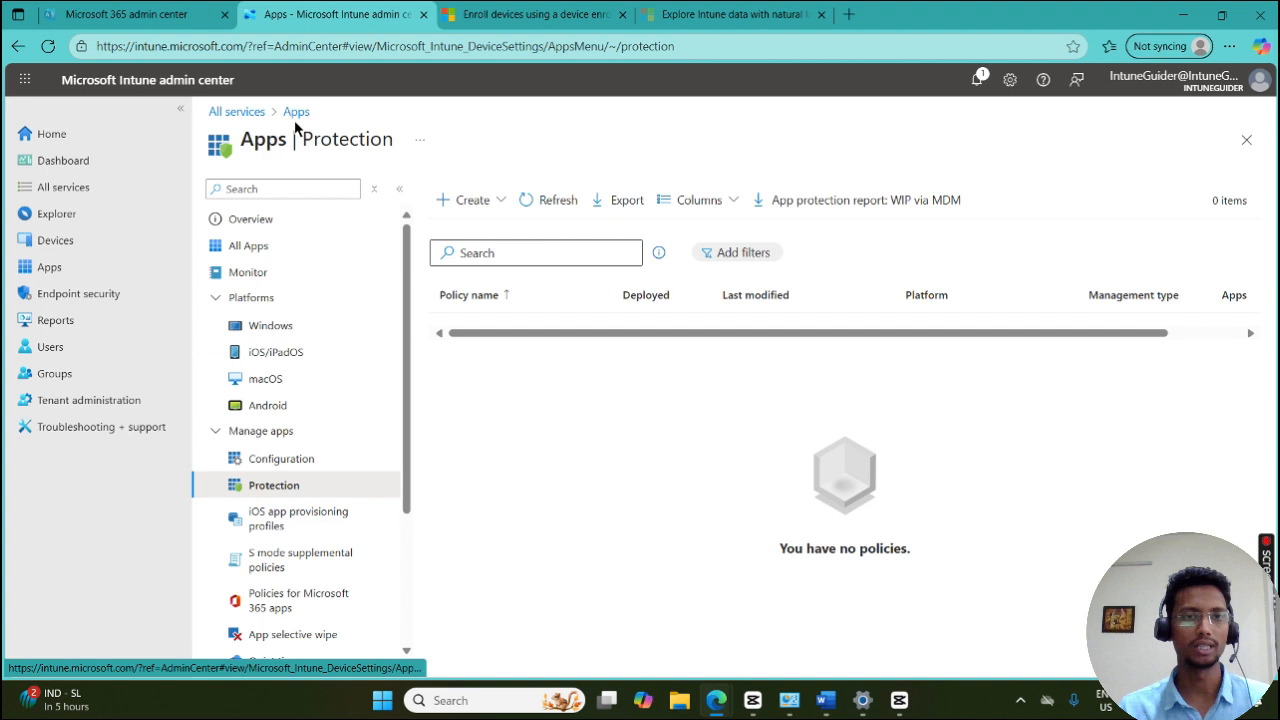
View the Endpoint security overview and look through its Manage, Monitor and Setup sections.
{"action": "left_click", "coordinate": [78, 293]}
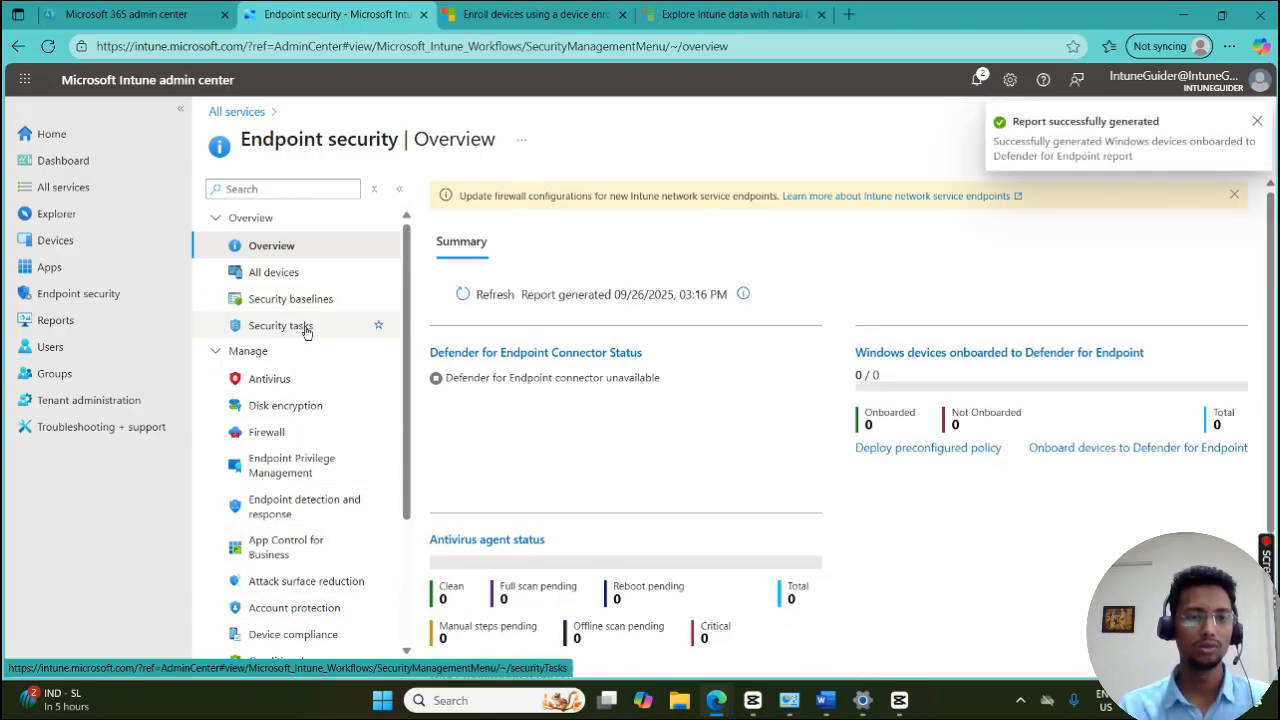
{"action": "scroll", "coordinate": [251, 546], "scroll_direction": "down", "scroll_amount": 4}
{"action": "scroll", "coordinate": [231, 551], "scroll_direction": "up", "scroll_amount": 2}
{"action": "scroll", "coordinate": [237, 523], "scroll_direction": "down", "scroll_amount": 2}
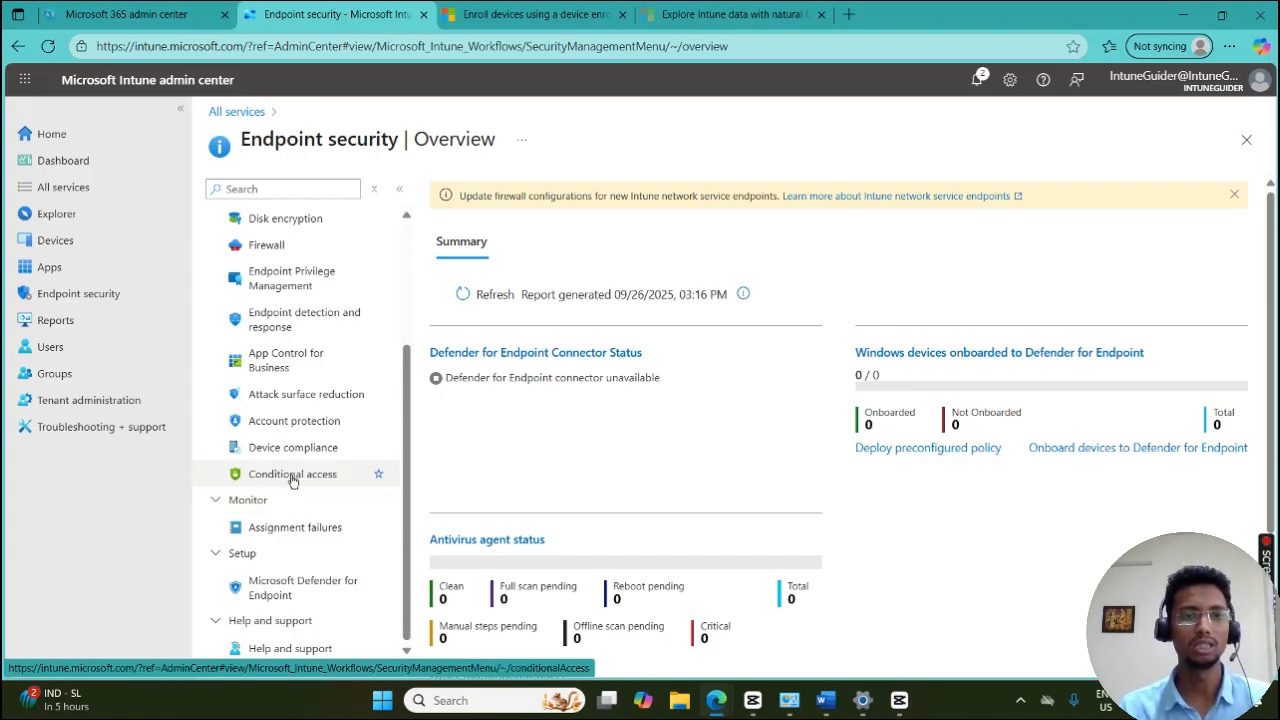
{"action": "scroll", "coordinate": [292, 482], "scroll_direction": "up", "scroll_amount": 3}
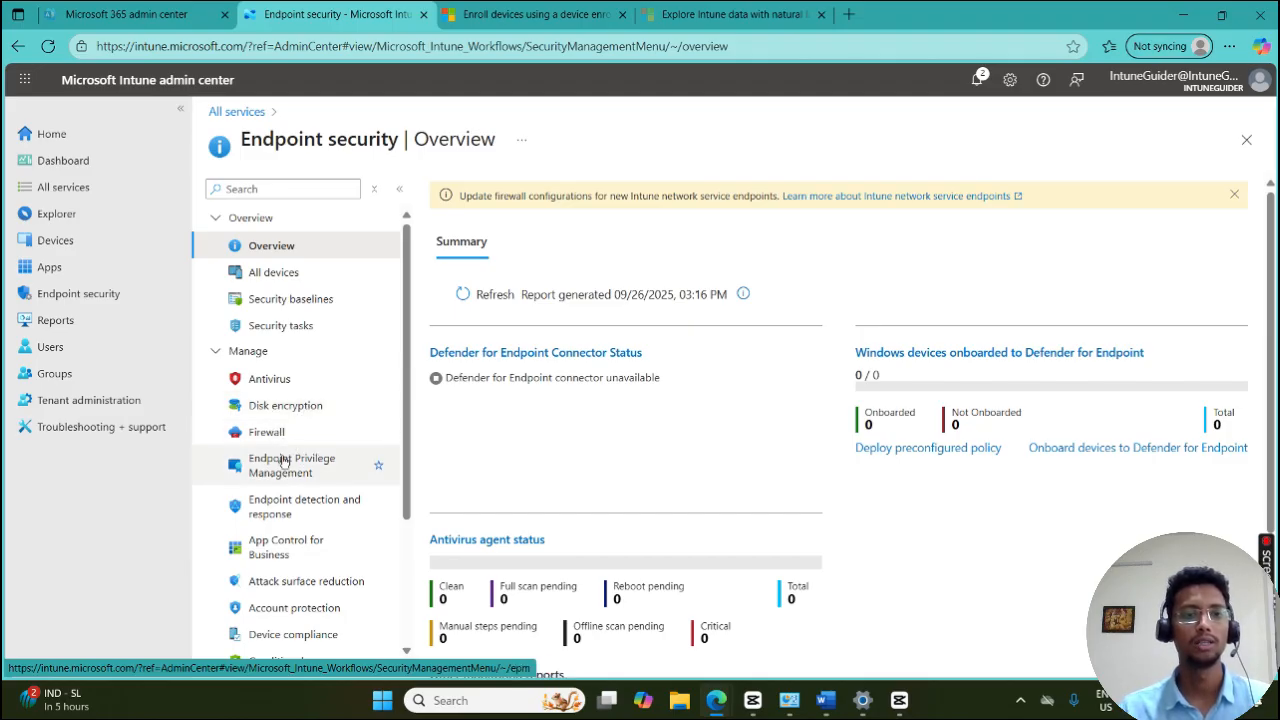
{"action": "scroll", "coordinate": [300, 440], "scroll_direction": "down", "scroll_amount": 3}
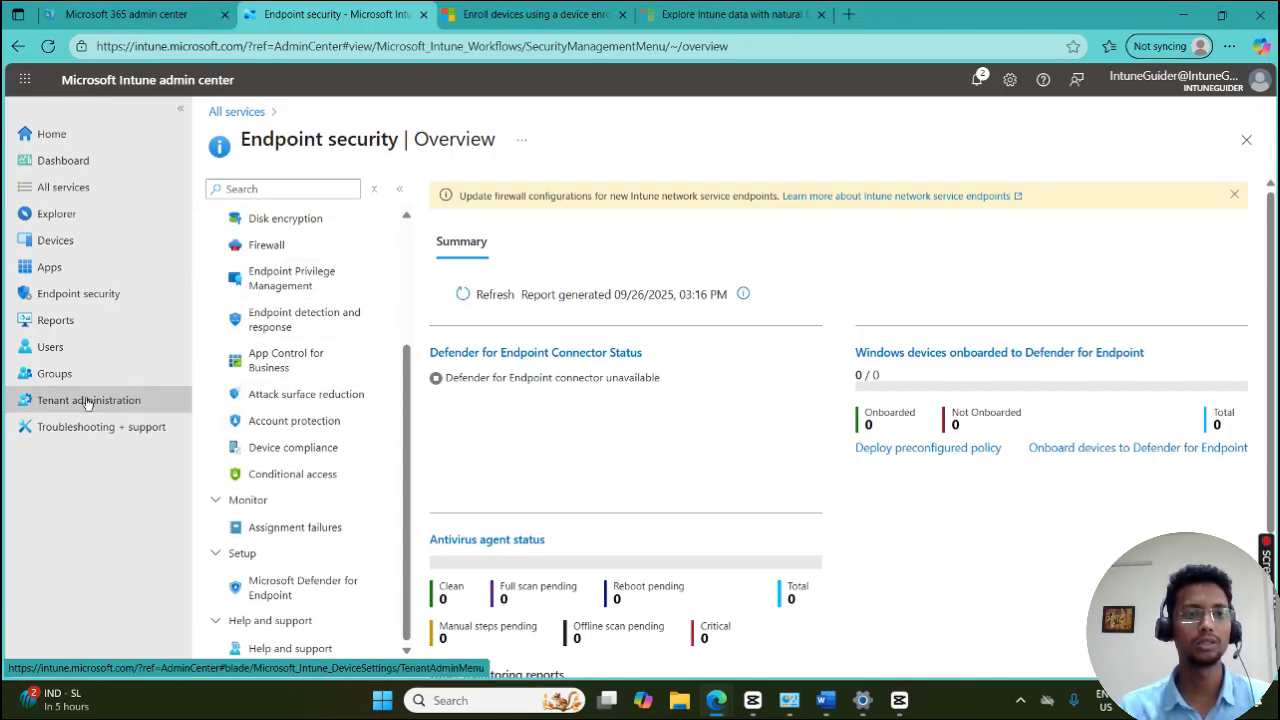
View the Reports overview with its report categories, followed by the all-users list and the Groups overview.
{"action": "left_click", "coordinate": [86, 322]}
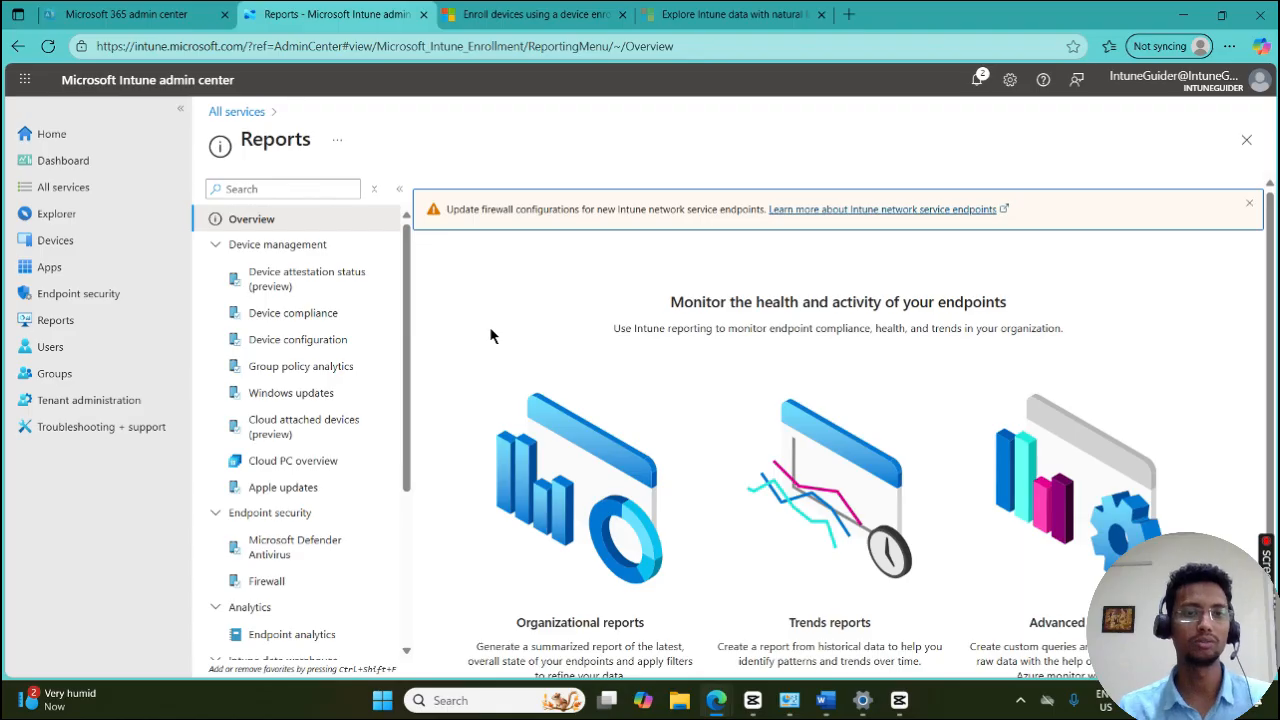
{"action": "scroll", "coordinate": [368, 400], "scroll_direction": "down", "scroll_amount": 3}
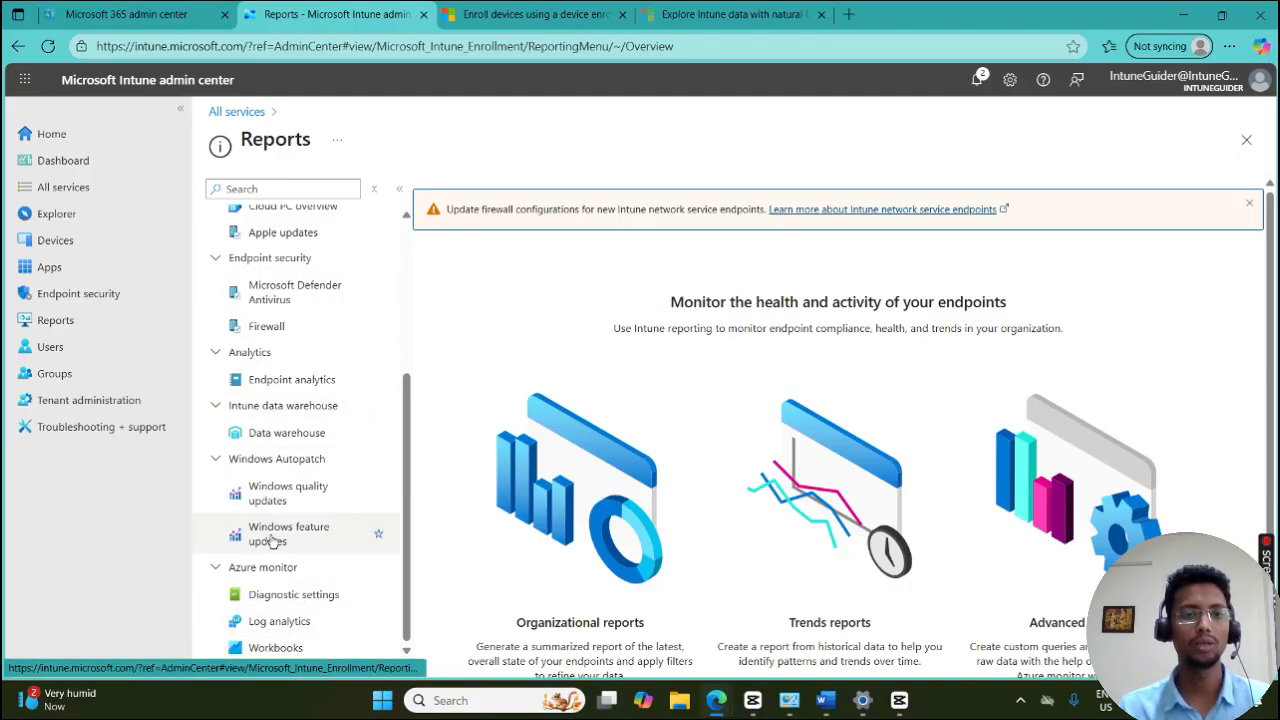
{"action": "scroll", "coordinate": [255, 435], "scroll_direction": "up", "scroll_amount": 3}
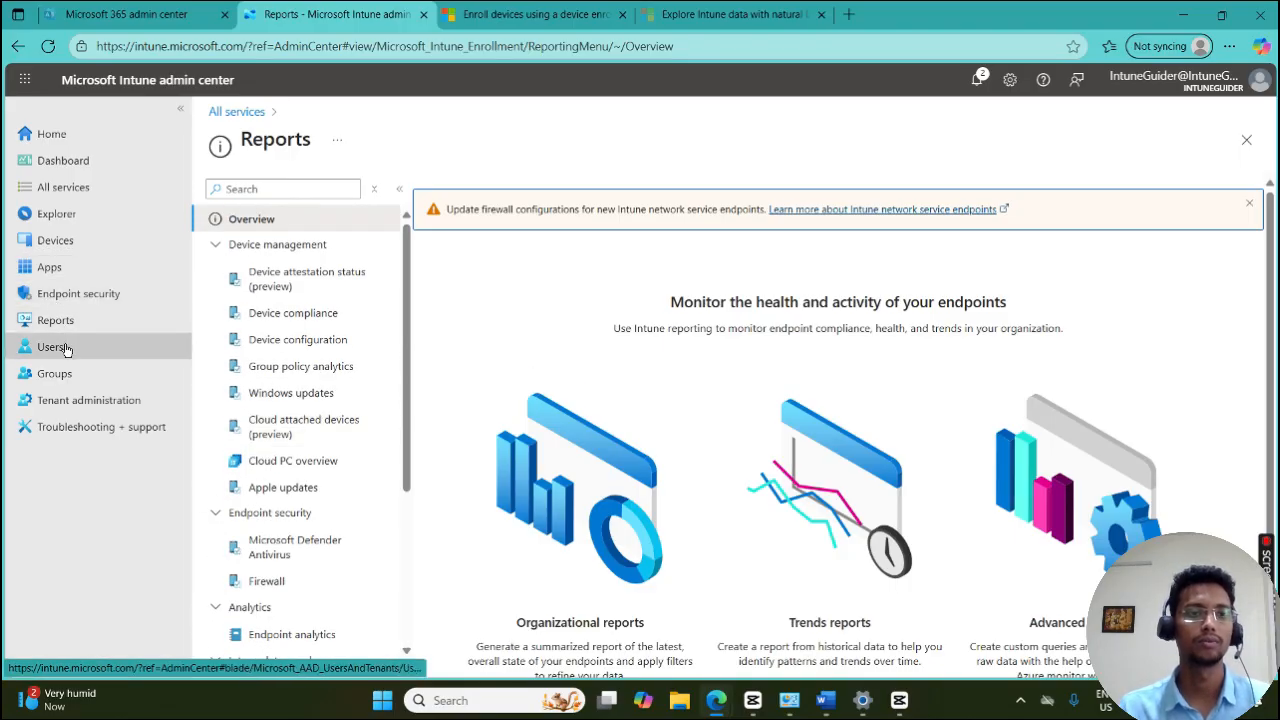
{"action": "left_click", "coordinate": [92, 347]}
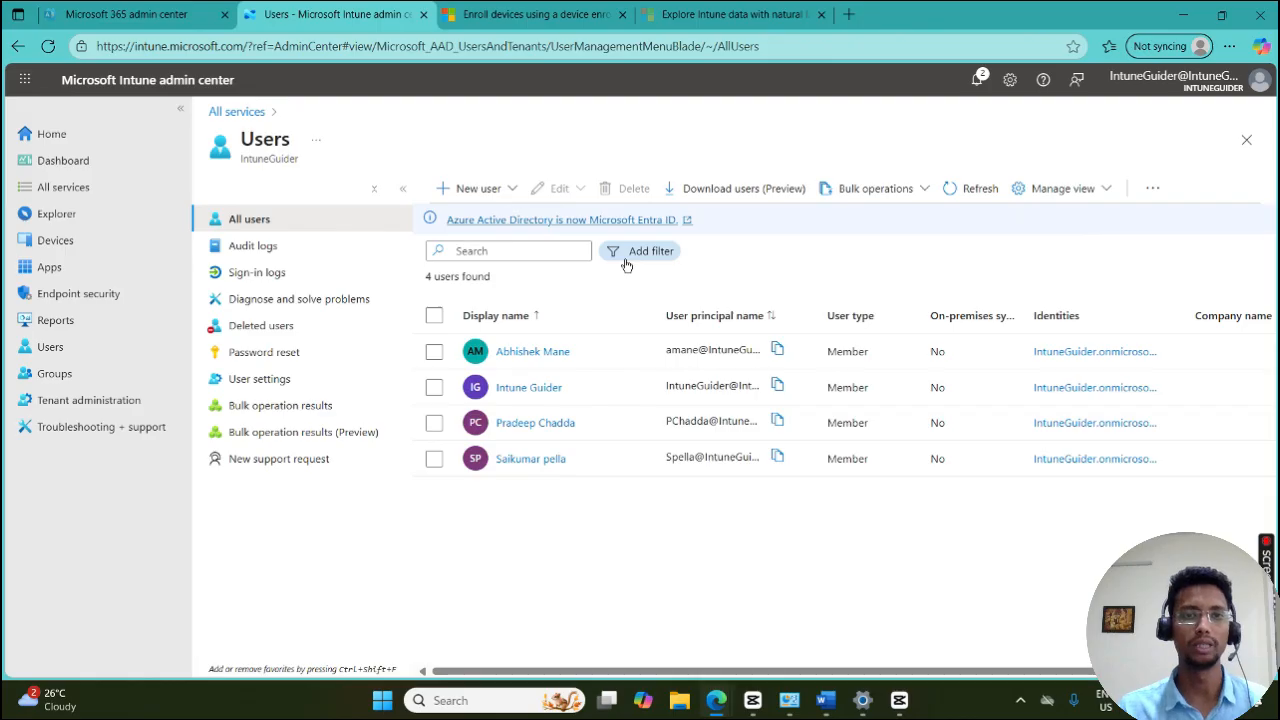
{"action": "left_click", "coordinate": [78, 376]}
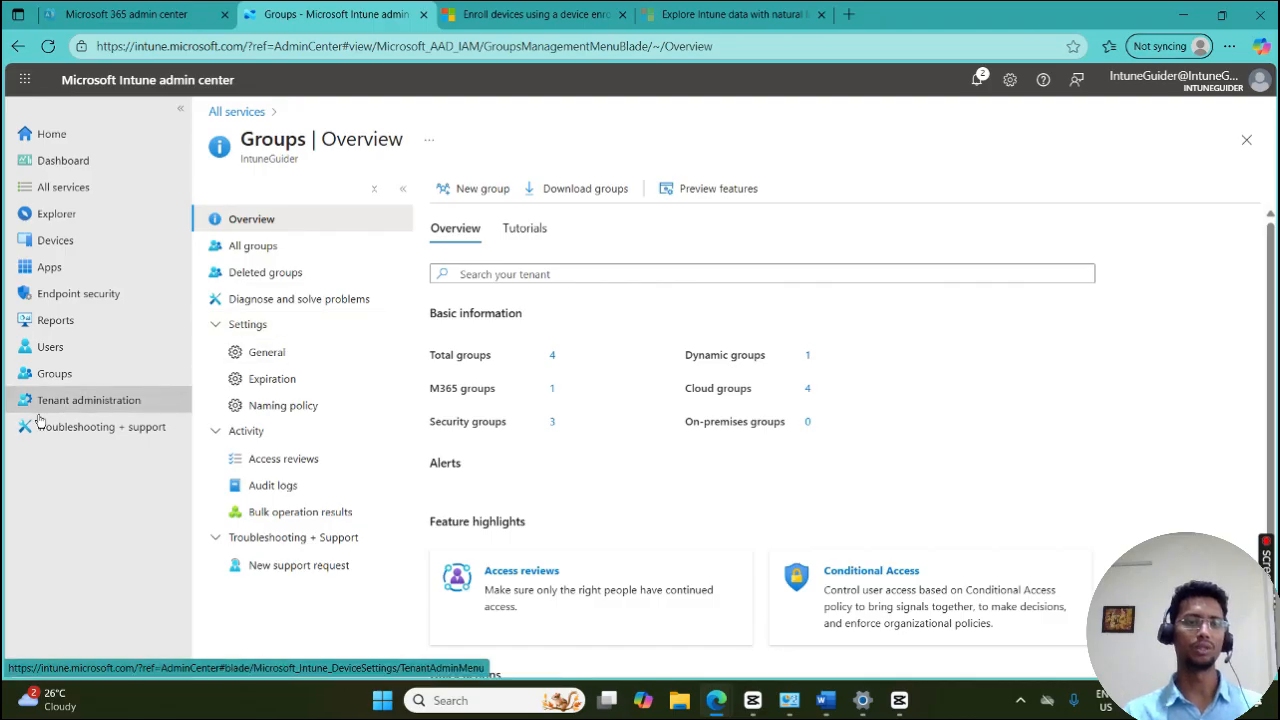
In Tenant administration, view the tenant details, connector status, Remote Help monitoring, sessions and settings, and the Microsoft Tunnel Gateway page.
{"action": "left_click", "coordinate": [88, 400]}
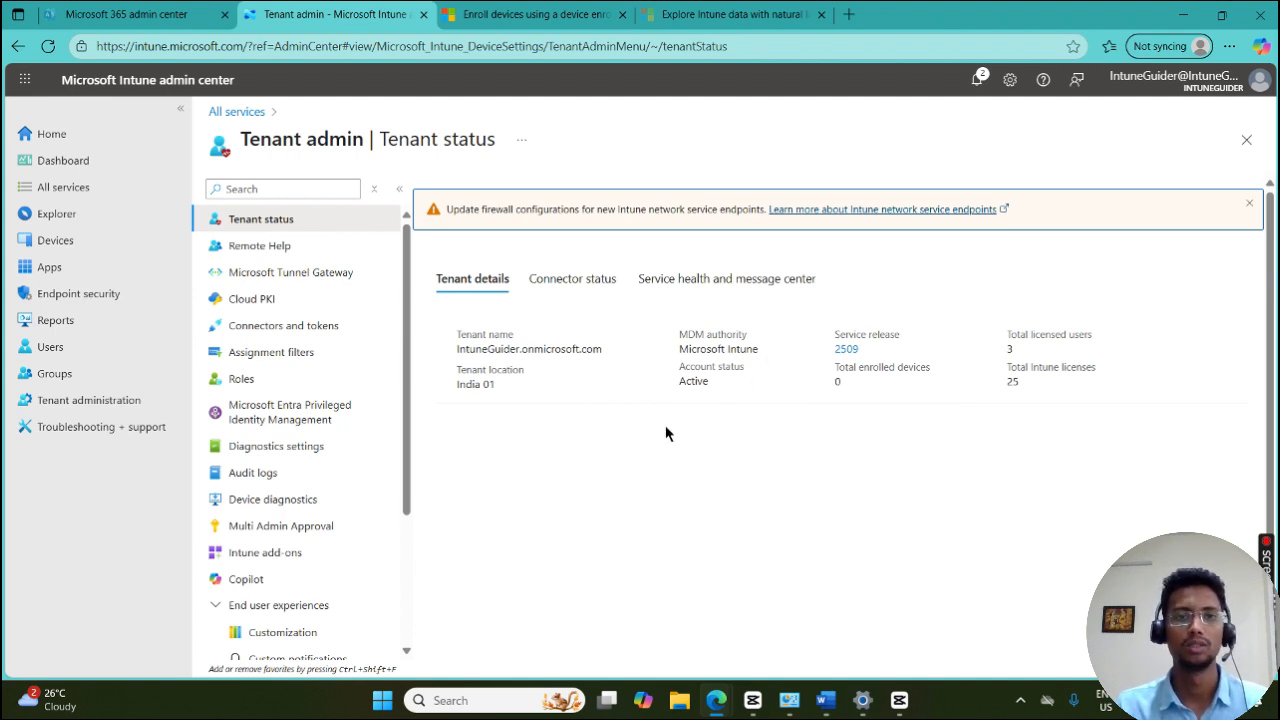
{"action": "left_click", "coordinate": [590, 283]}
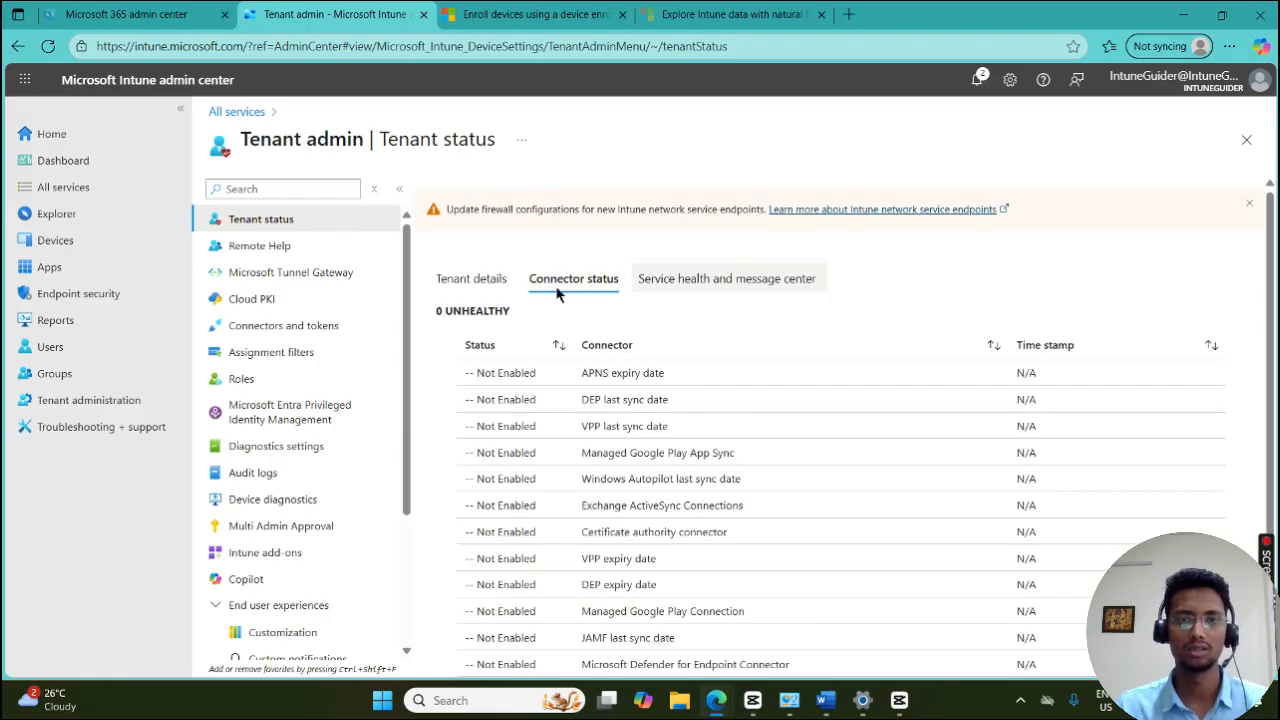
{"action": "left_click", "coordinate": [262, 246]}
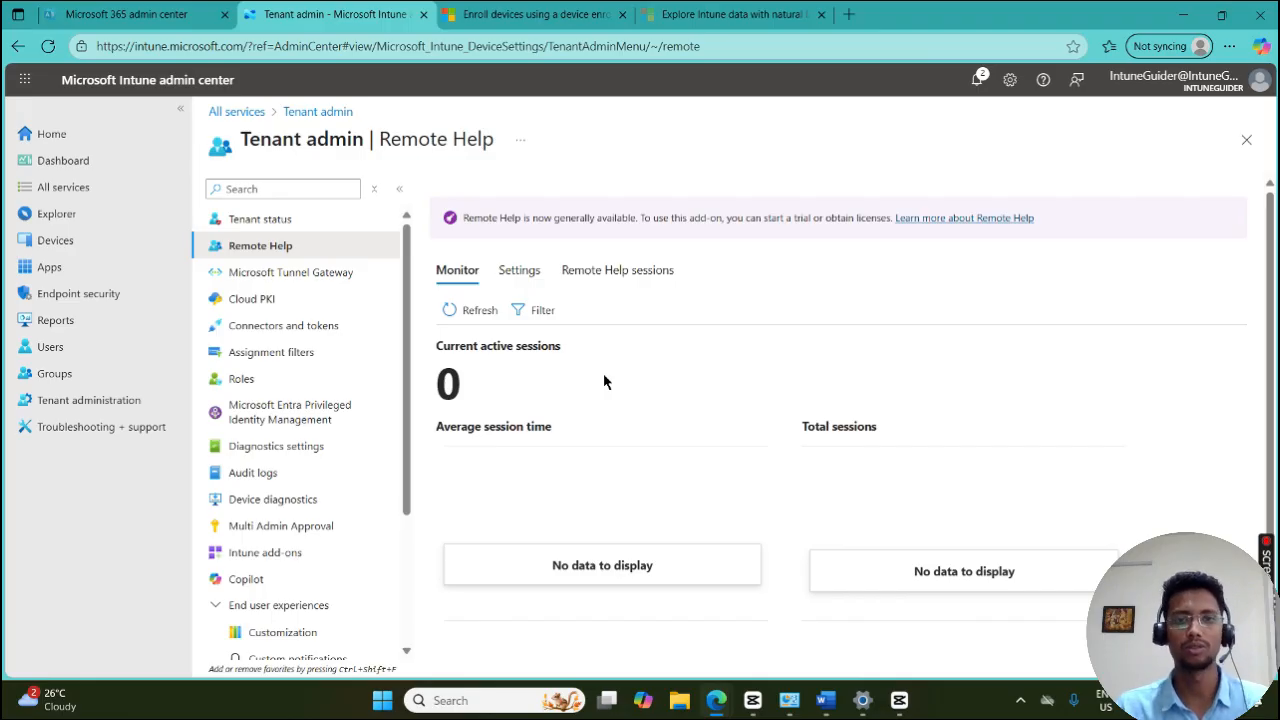
{"action": "left_click", "coordinate": [594, 281]}
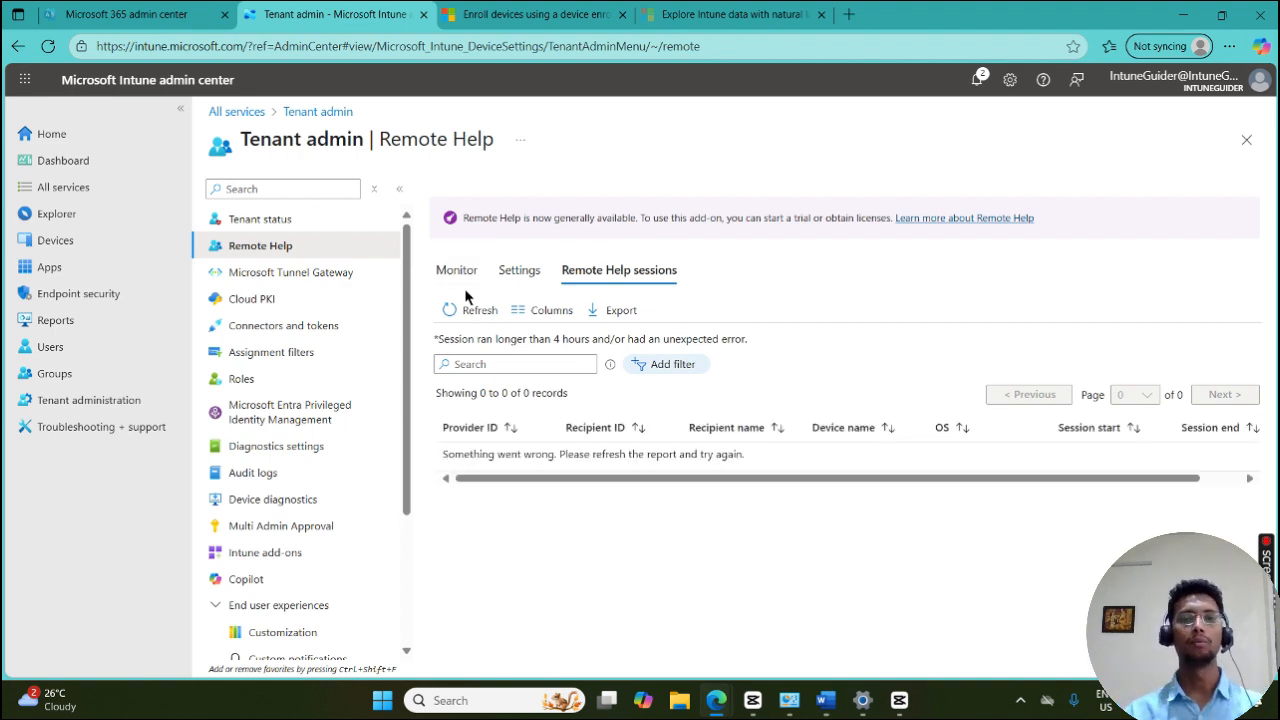
{"action": "left_click", "coordinate": [519, 270]}
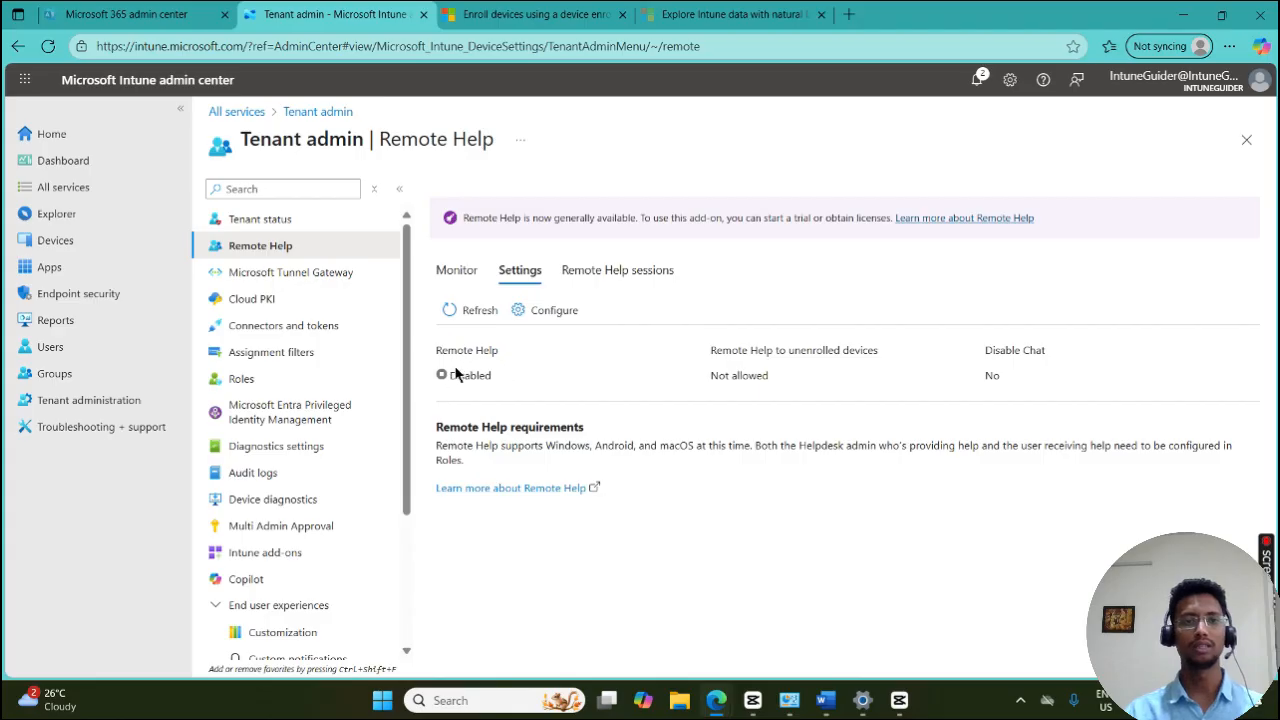
{"action": "left_click", "coordinate": [242, 276]}
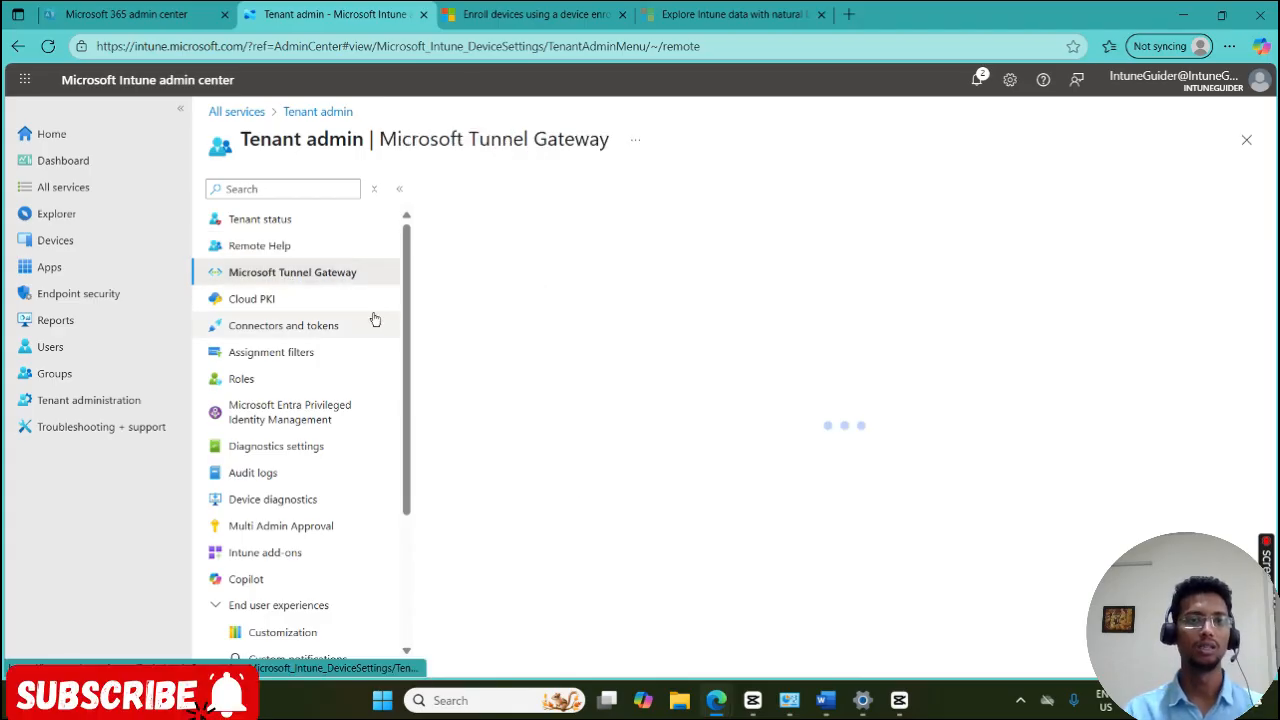
In Connectors and tokens, view the Apple VPP Tokens creation form, leave it without creating a token, and look through the remaining connectors.
{"action": "left_click", "coordinate": [300, 328]}
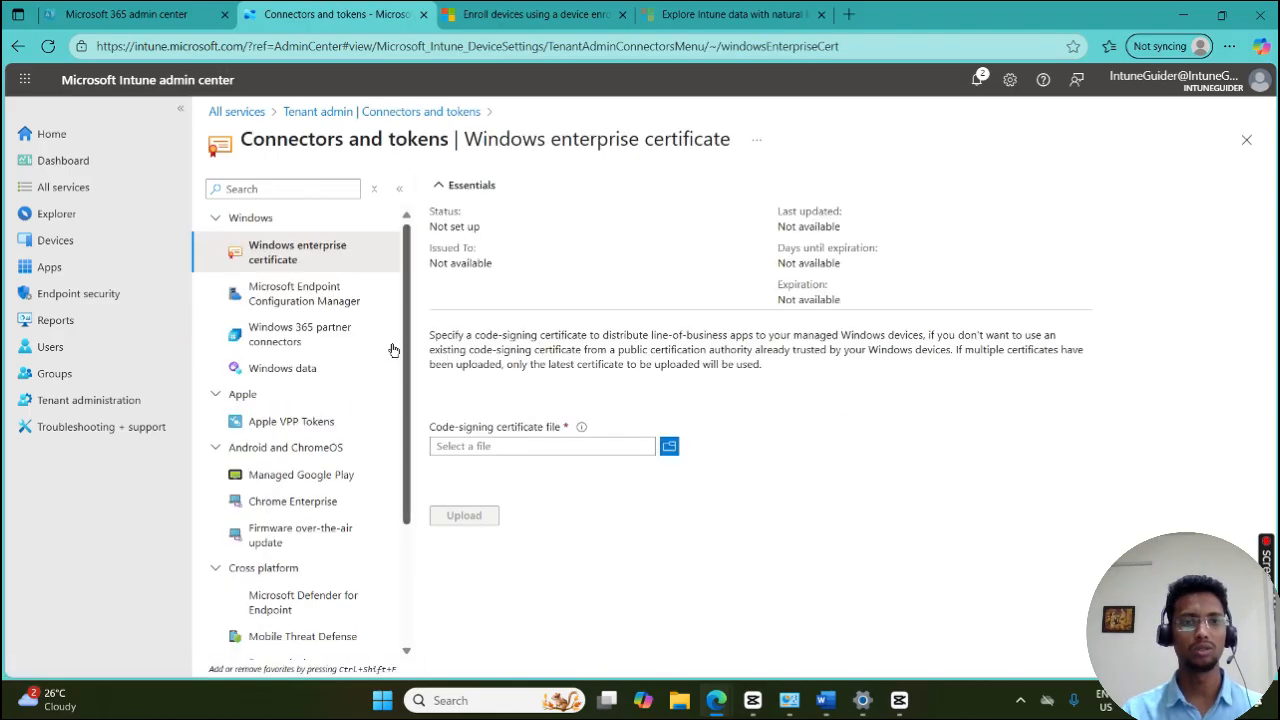
{"action": "left_click", "coordinate": [280, 424]}
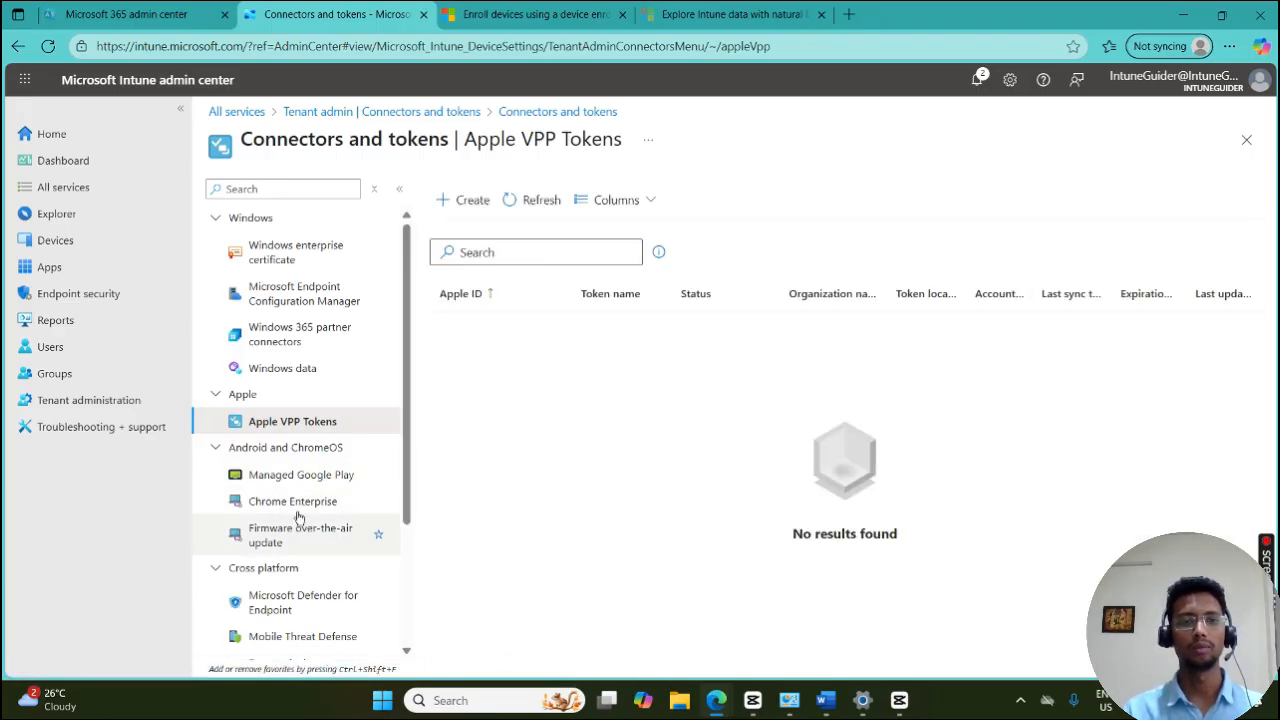
{"action": "left_click", "coordinate": [458, 202]}
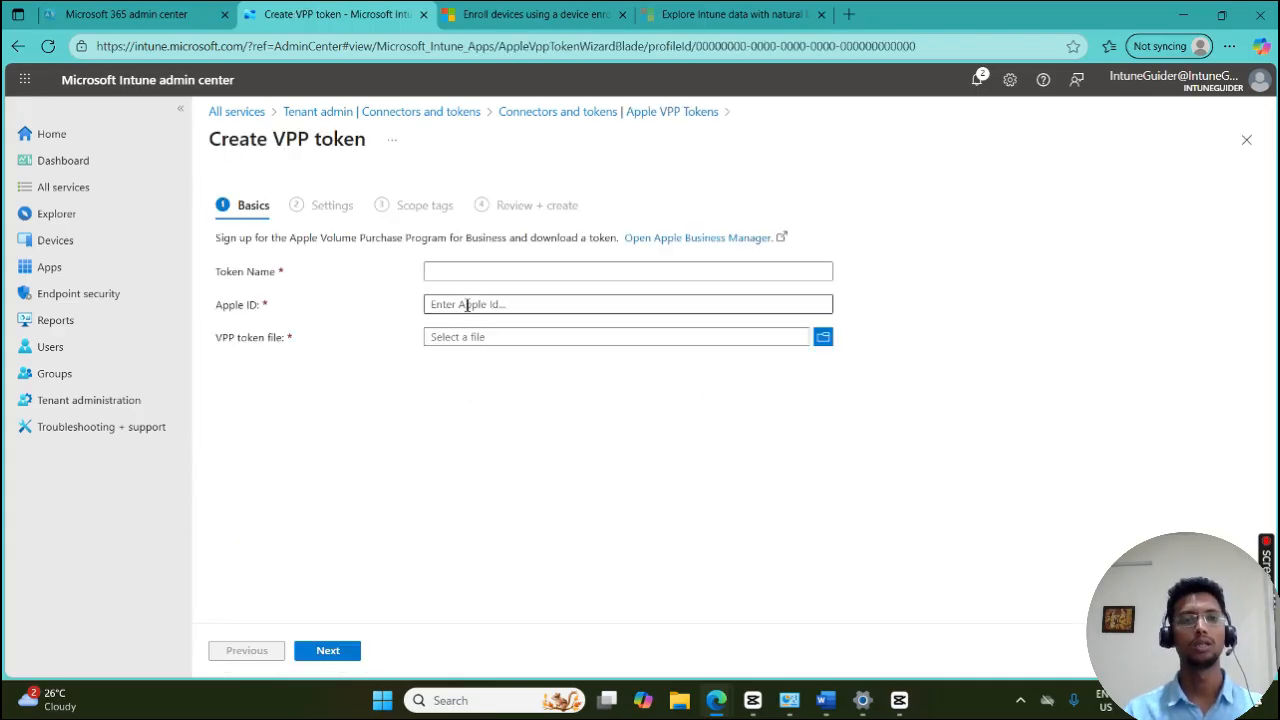
{"action": "left_click", "coordinate": [479, 274]}
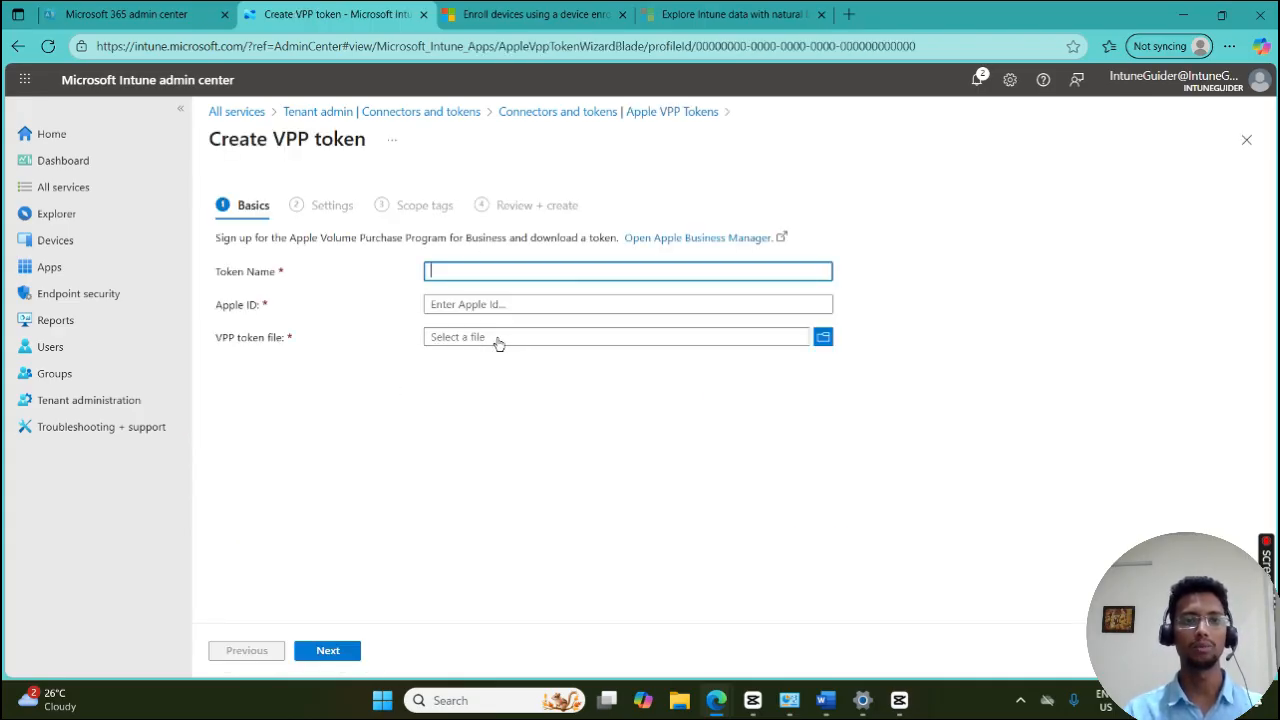
{"action": "left_click", "coordinate": [373, 540]}
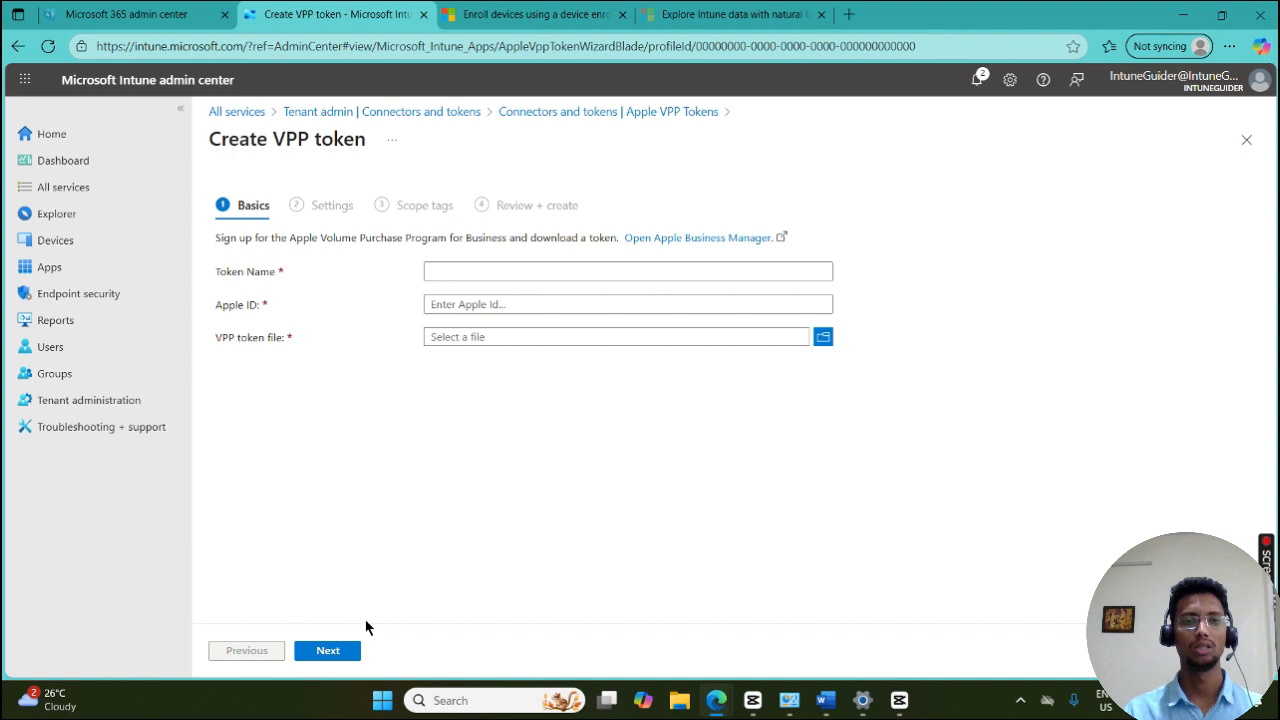
{"action": "left_click", "coordinate": [637, 112]}
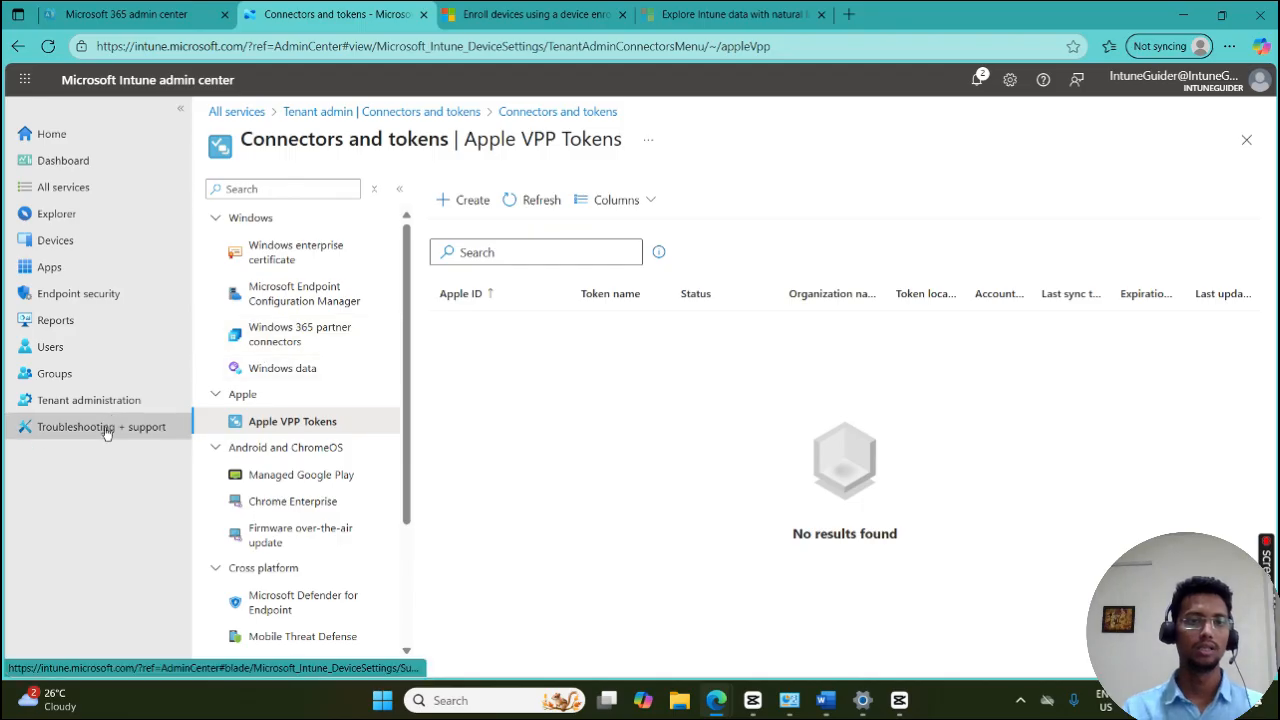
{"action": "scroll", "coordinate": [260, 455], "scroll_direction": "down", "scroll_amount": 3}
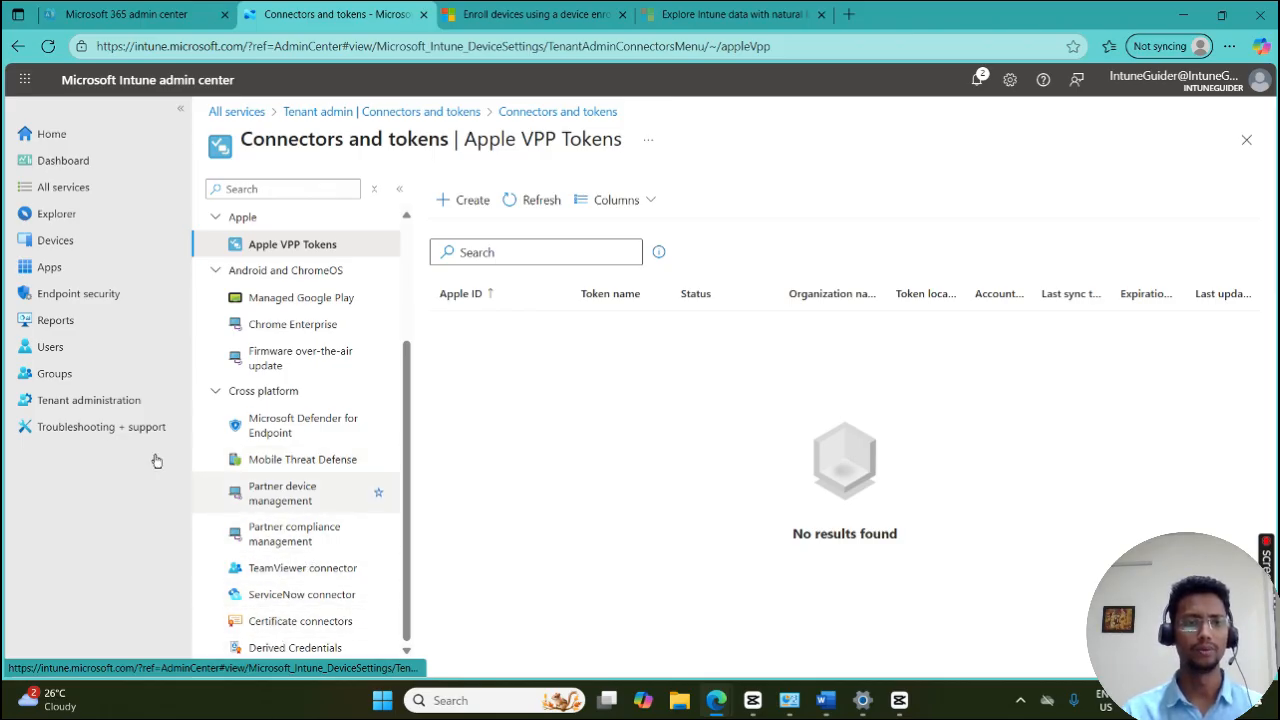
Open the Troubleshoot page under Troubleshooting + support and view the summary of the first user in the suggestions.
{"action": "left_click", "coordinate": [97, 426]}
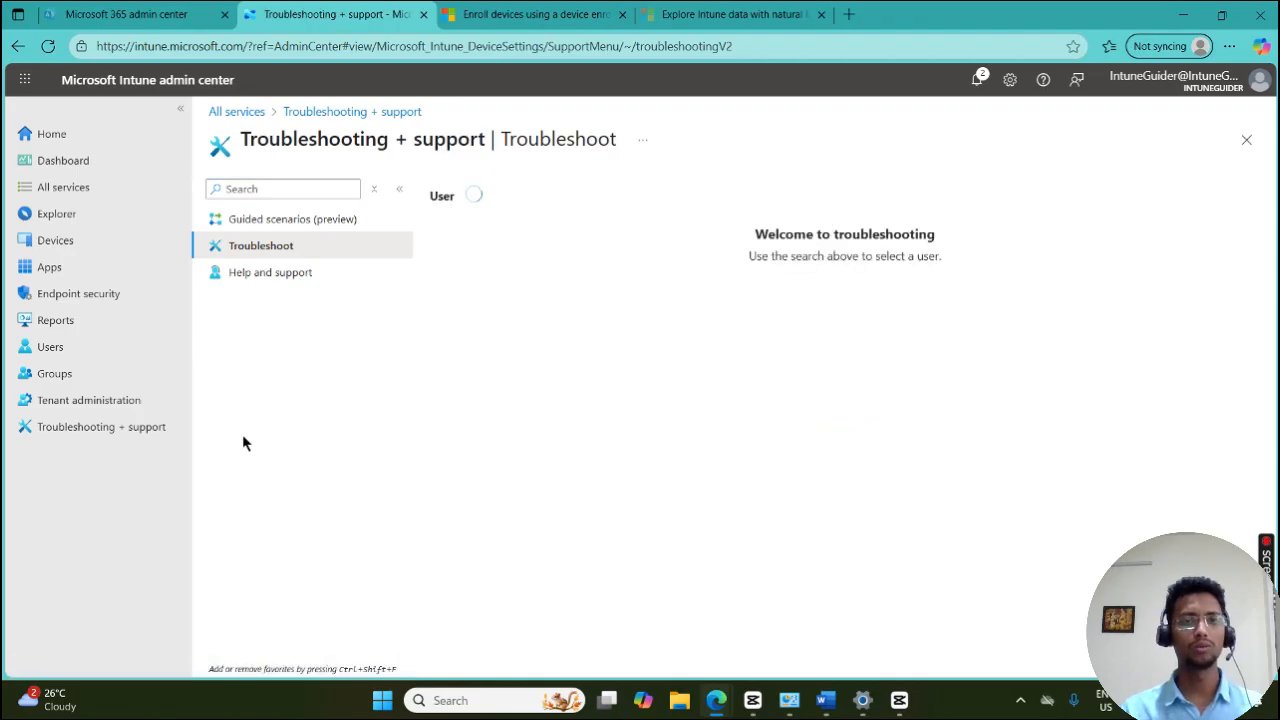
{"action": "left_click", "coordinate": [554, 197]}
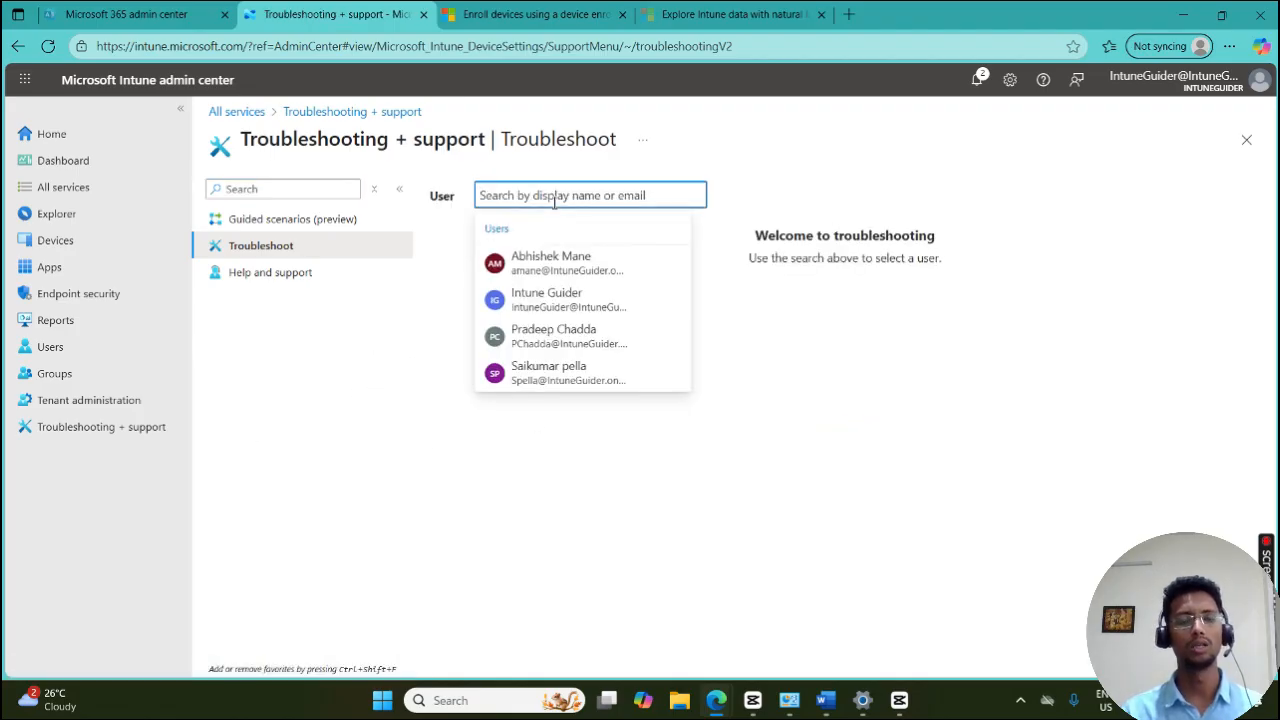
{"action": "left_click", "coordinate": [552, 256]}
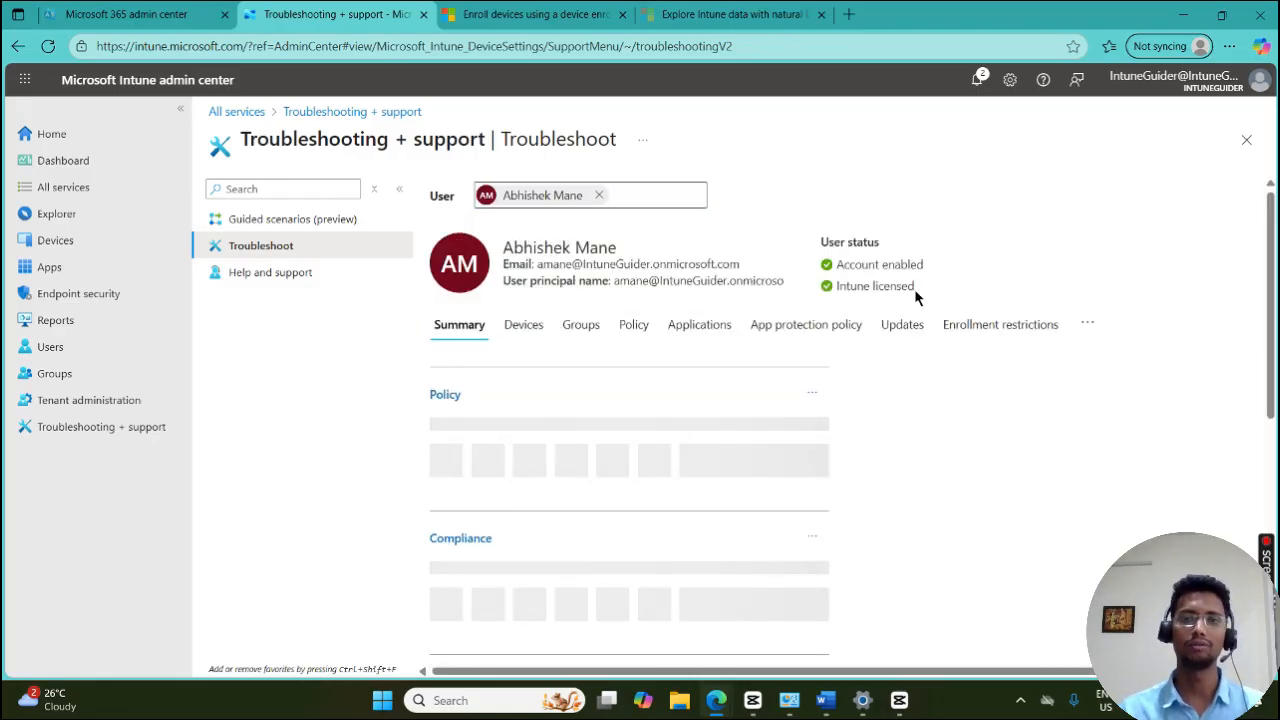
View the selected user's troubleshooting details for devices, groups, policy, app protection policy and enrollment restrictions.
{"action": "left_click", "coordinate": [533, 326]}
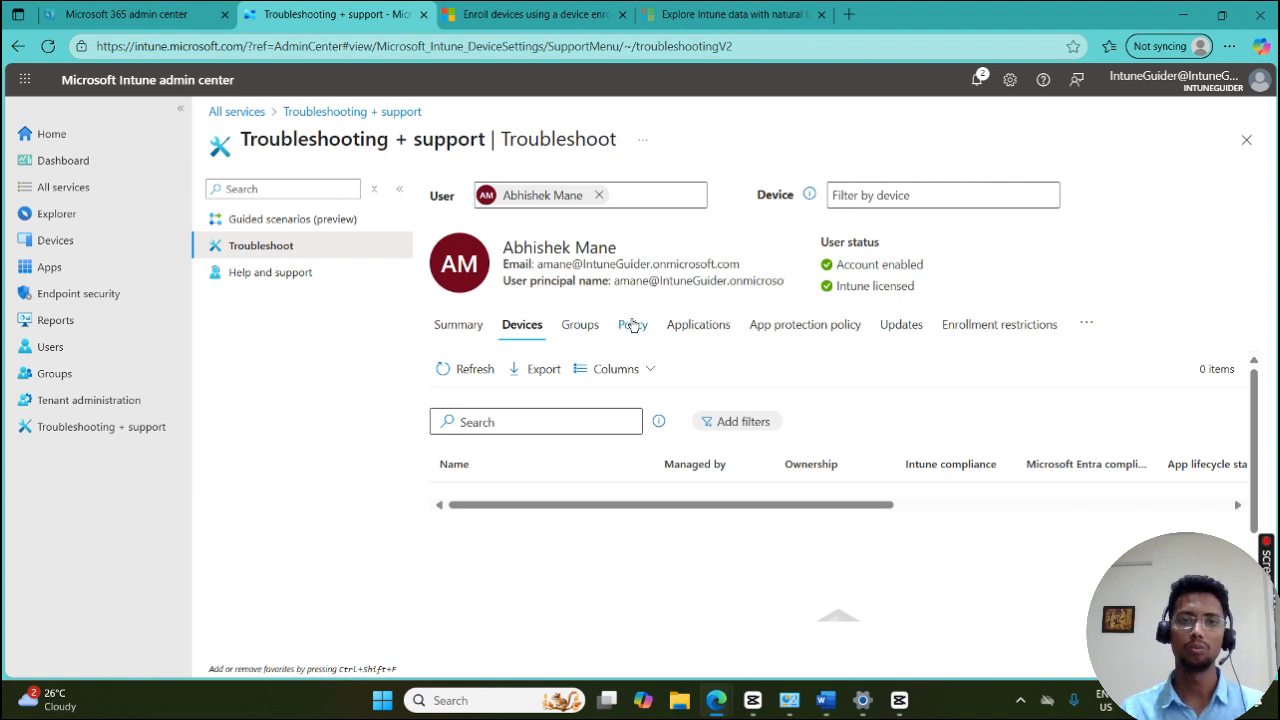
{"action": "left_click", "coordinate": [574, 330]}
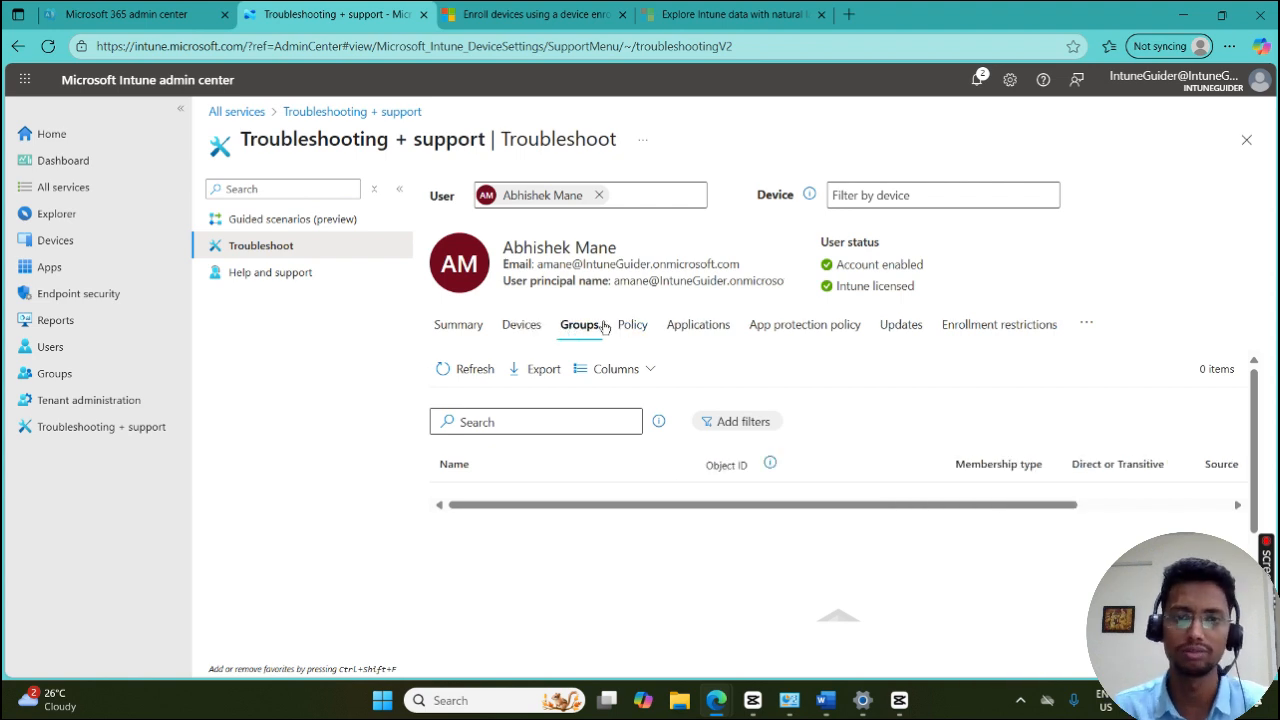
{"action": "left_click", "coordinate": [636, 326]}
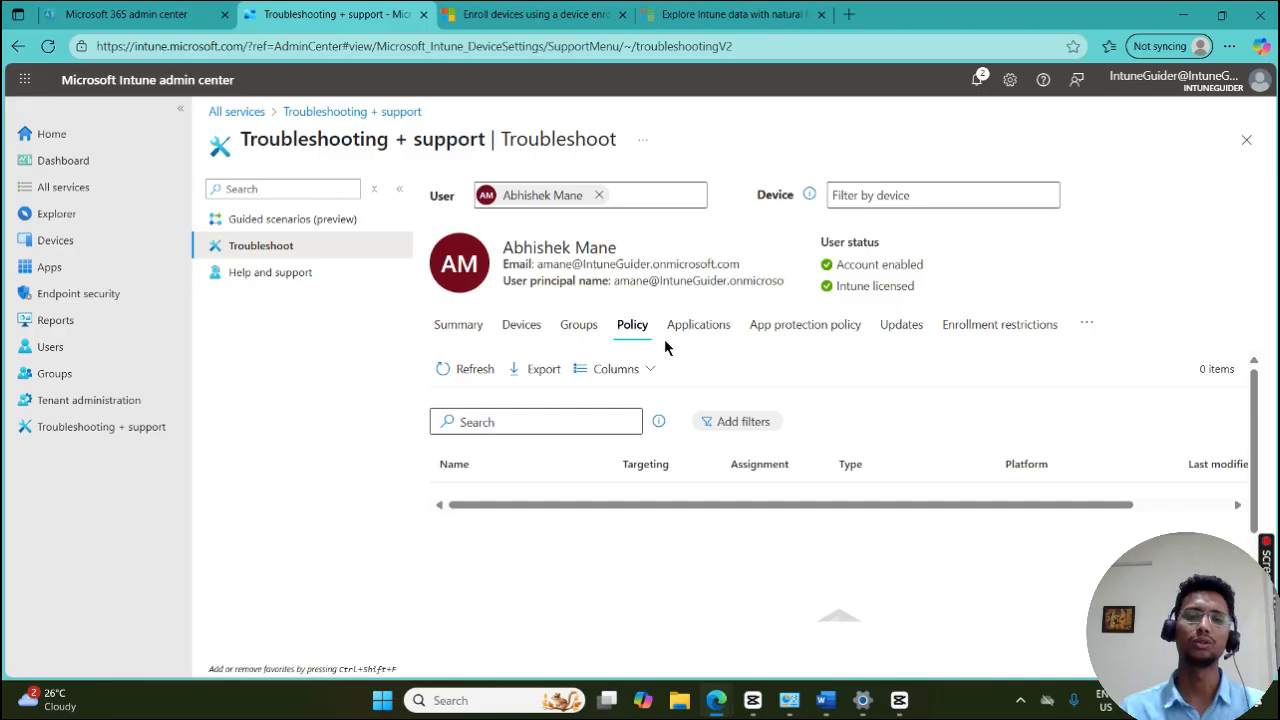
{"action": "left_click", "coordinate": [800, 326]}
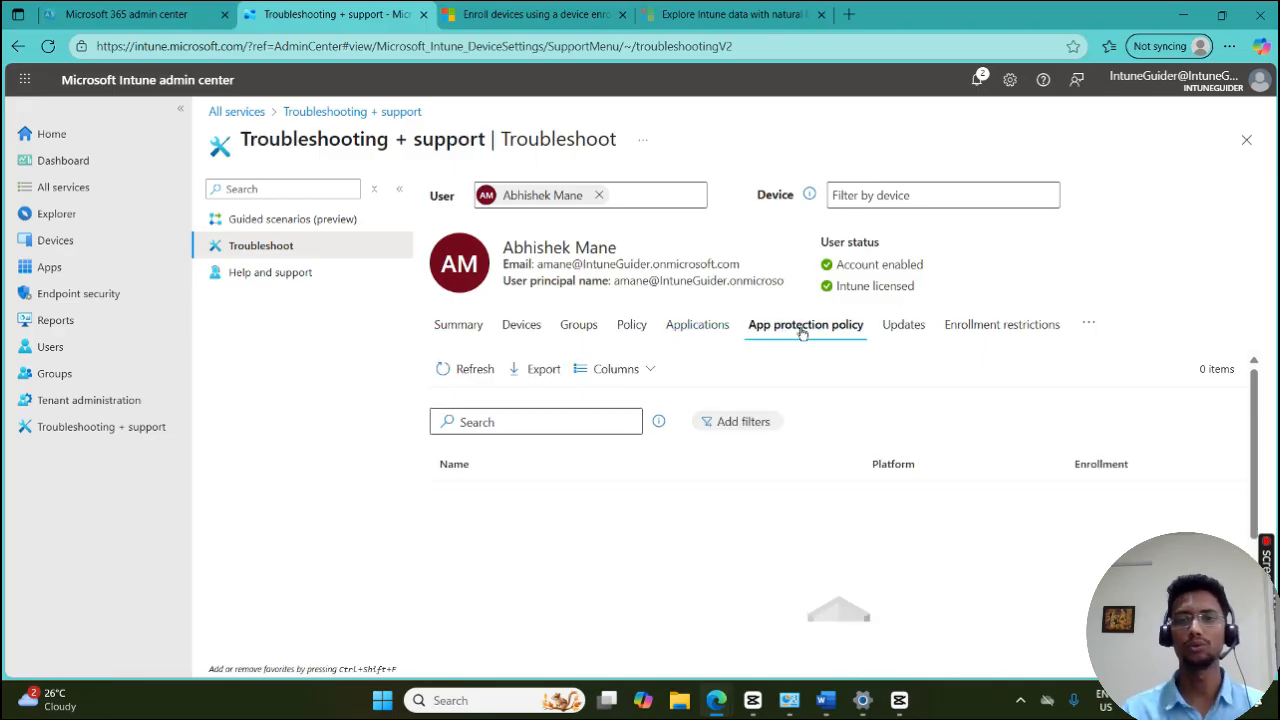
{"action": "left_click", "coordinate": [1040, 332]}
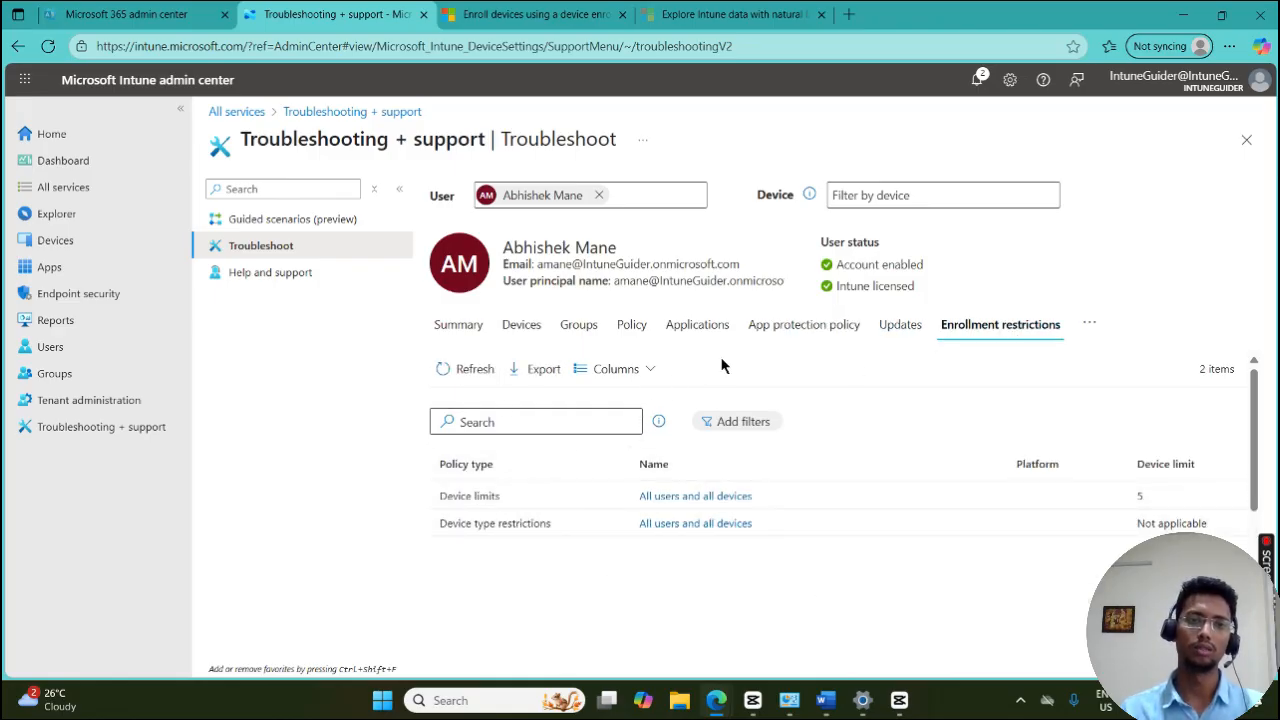
View the Help and support topics, check the user list in the Microsoft 365 admin center, and return to the Intune admin center.
{"action": "left_click", "coordinate": [286, 280]}
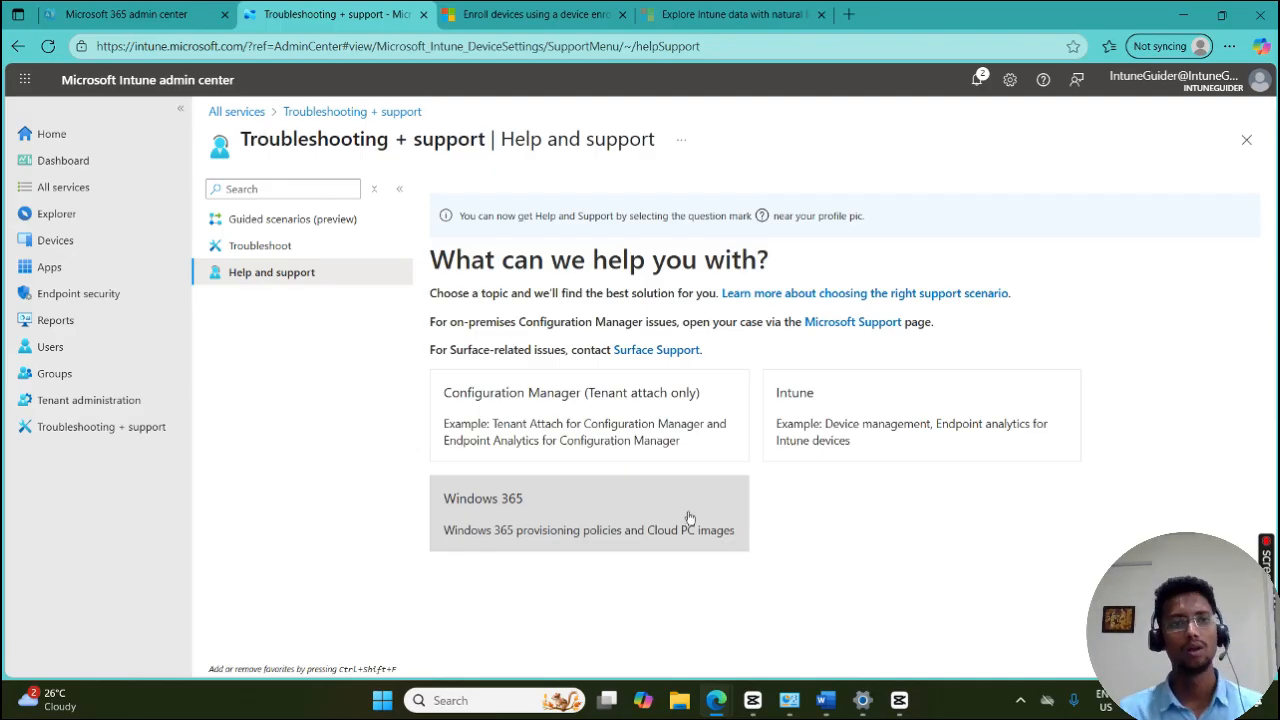
{"action": "left_click", "coordinate": [190, 14]}
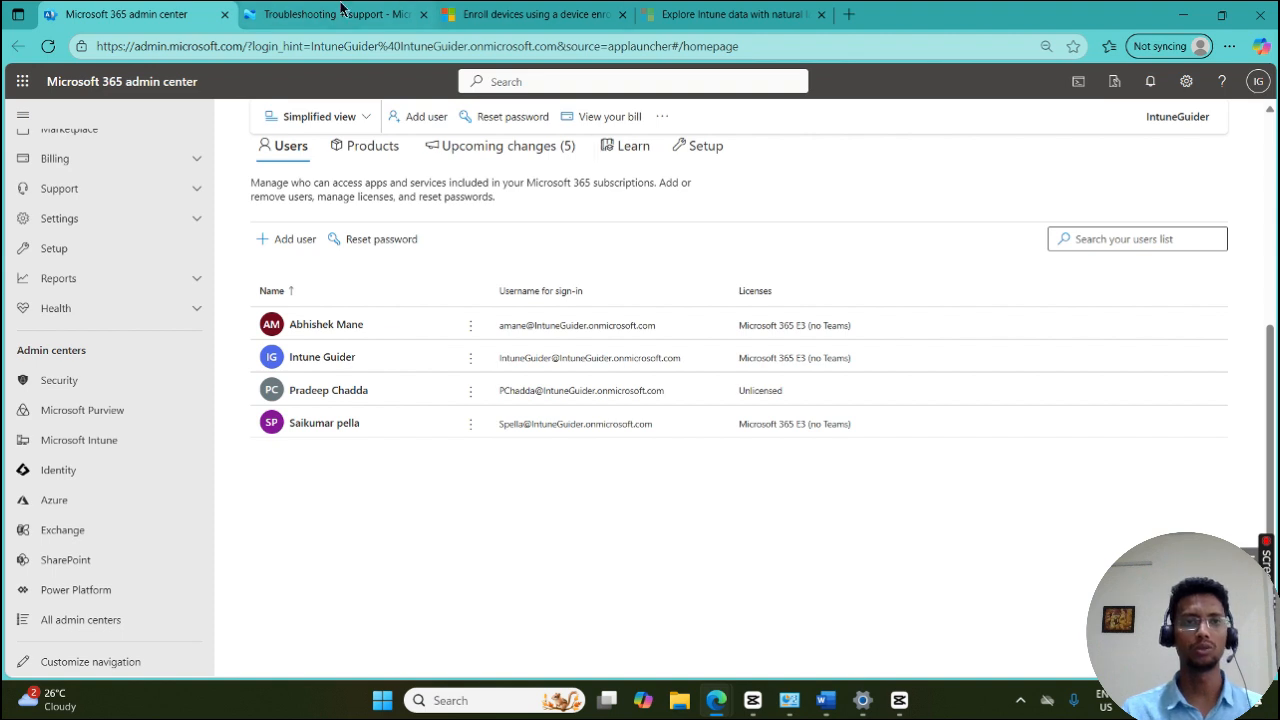
{"action": "left_click", "coordinate": [256, 10]}
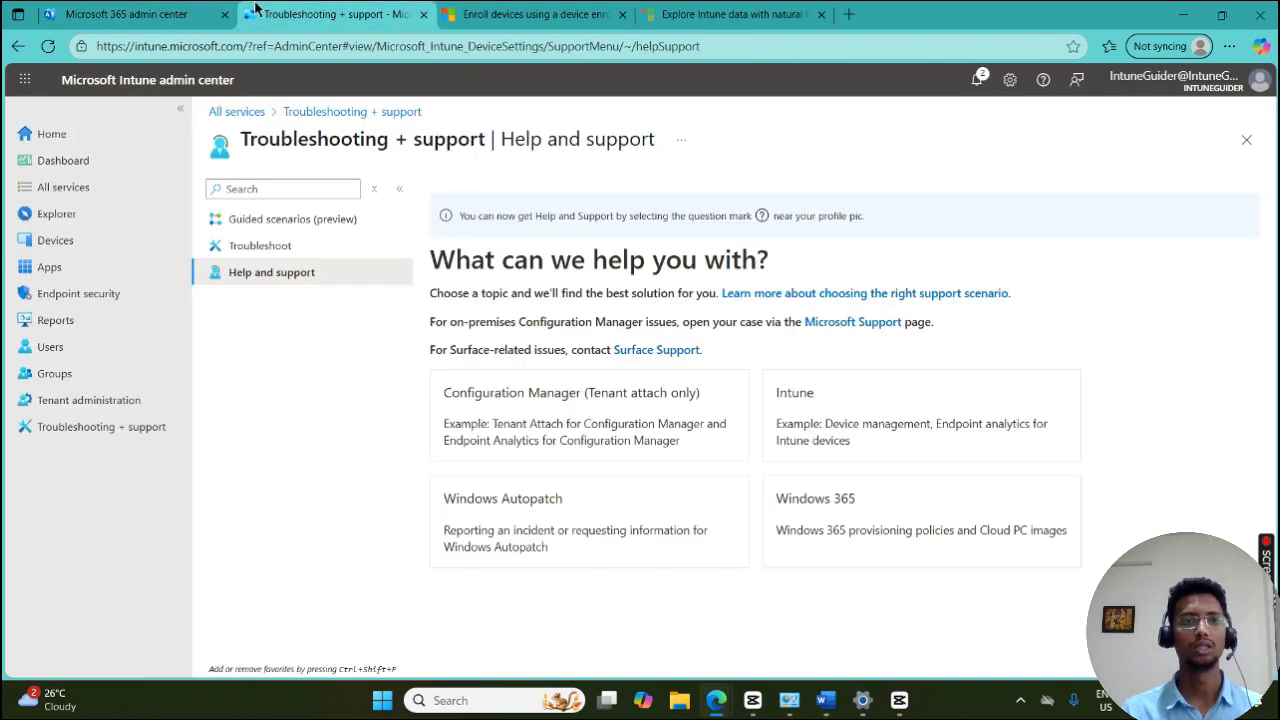
Leave Help and support and open the Devices section of the Intune admin center.
{"action": "left_click", "coordinate": [22, 86]}
{"action": "left_click", "coordinate": [334, 520]}
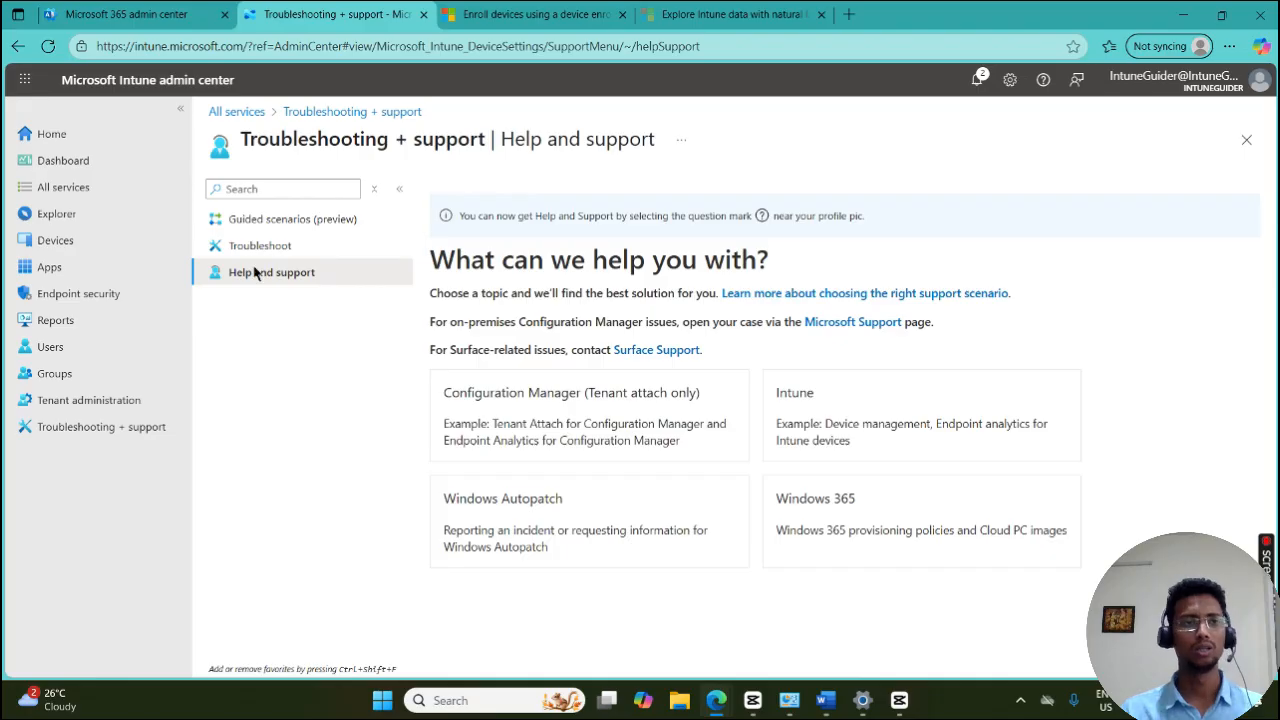
{"action": "left_click", "coordinate": [72, 250]}
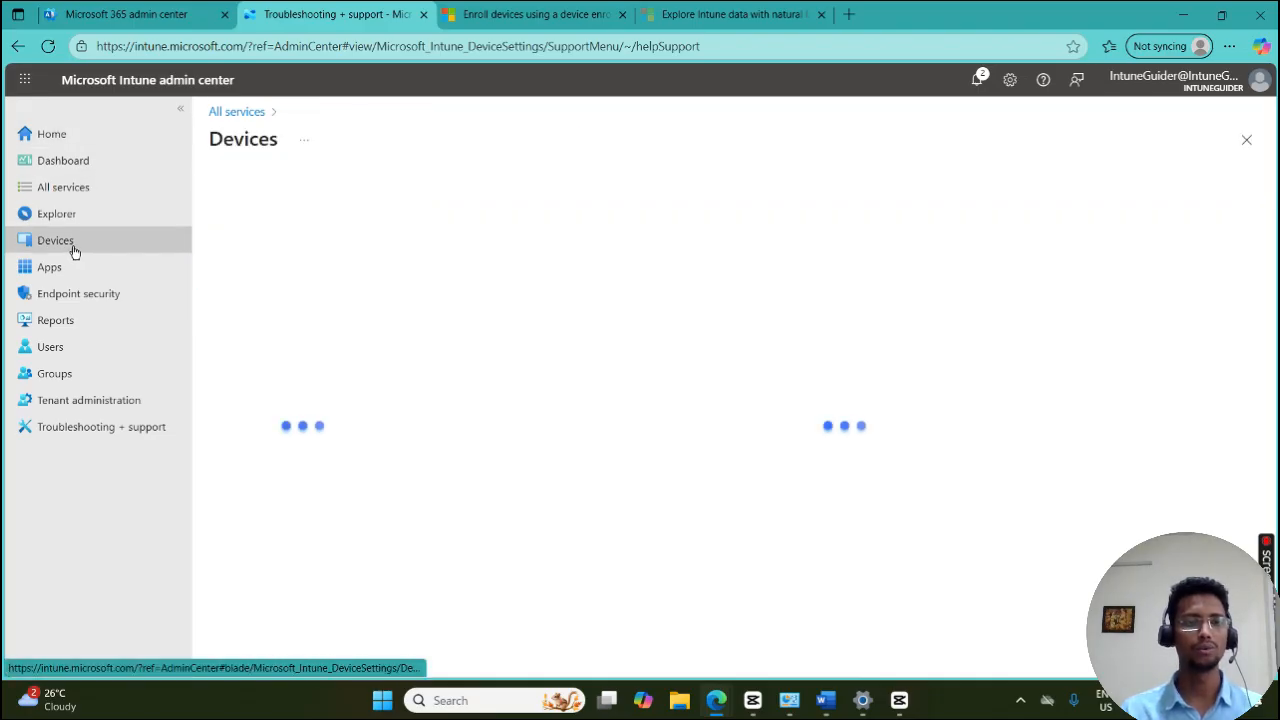